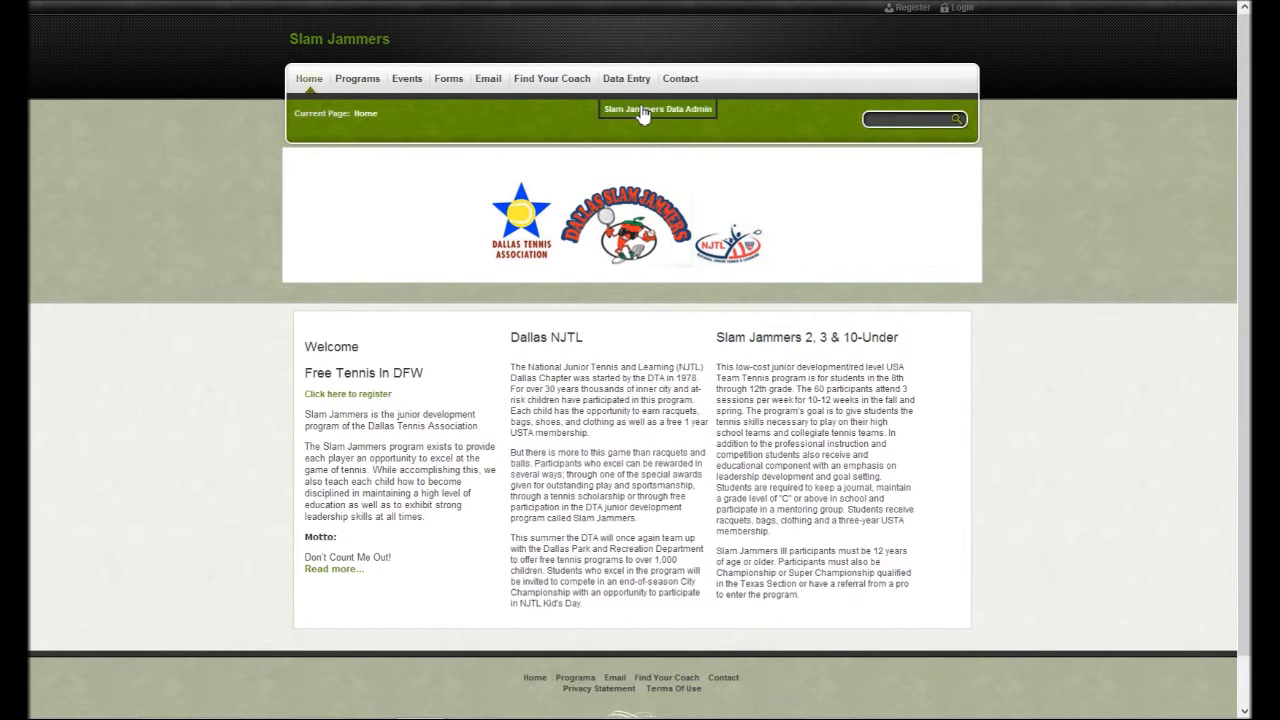
Open the Slam Jammers Data Admin login page, then open a new blank browser tab.
click(642, 112)
mouse_move(646, 90)
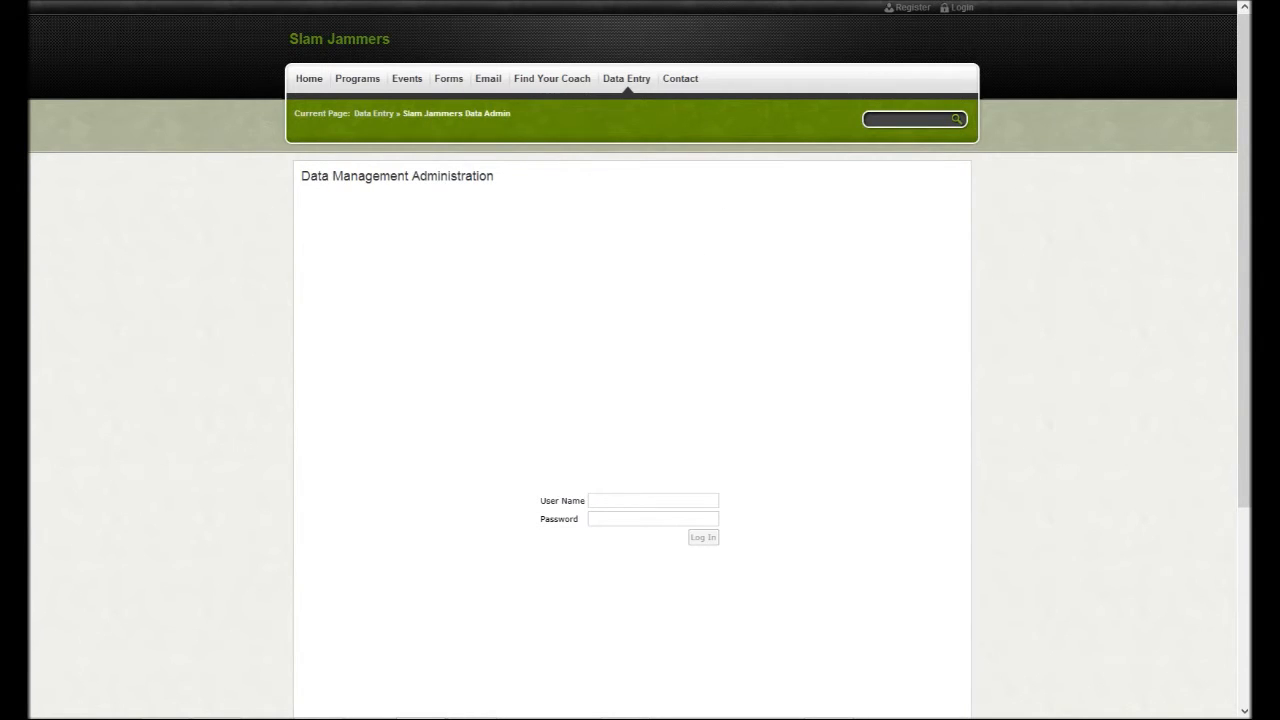
key(ctrl+t)
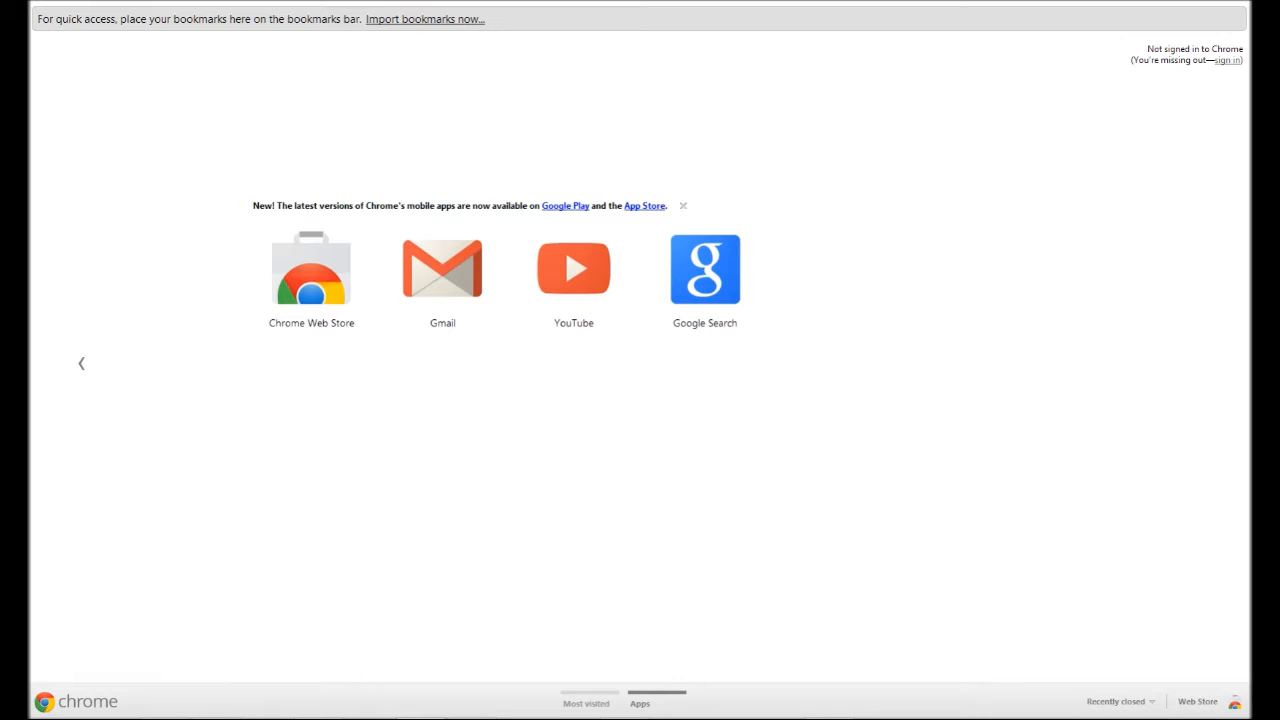
Load the NJTL test site thatdarnwebdesign.com/njtltest in the new tab.
text(t)
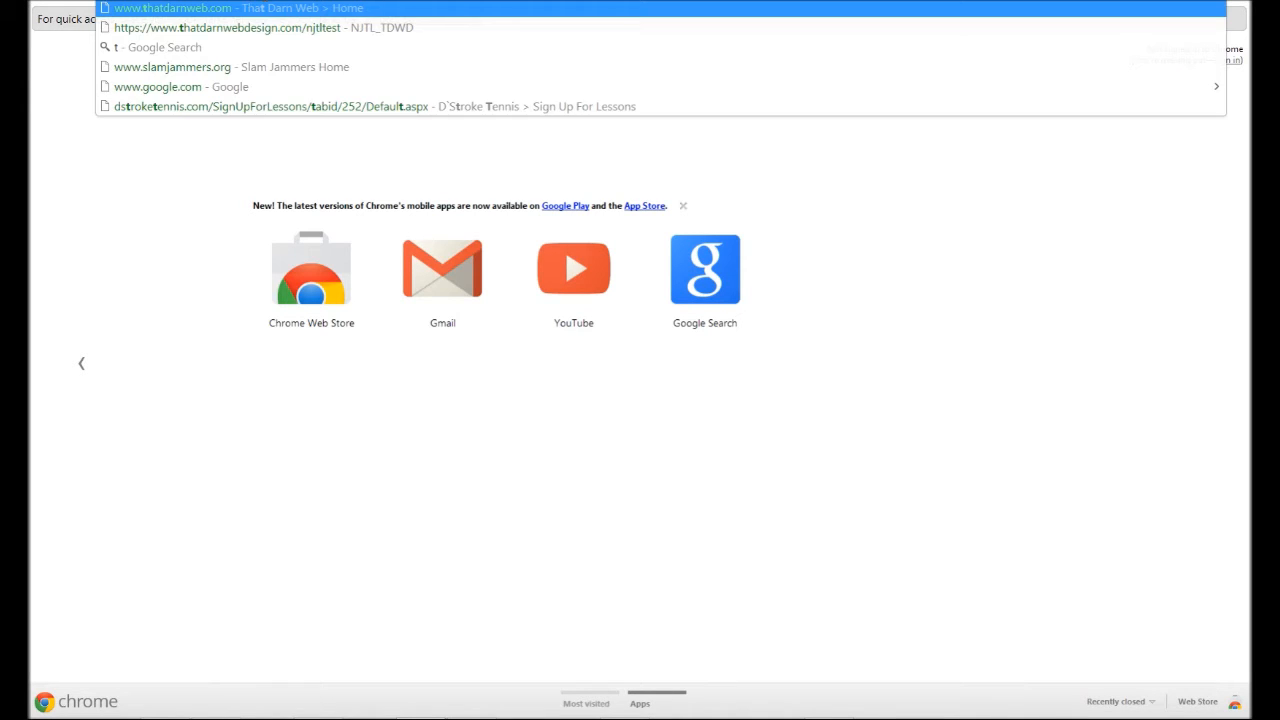
text(h)
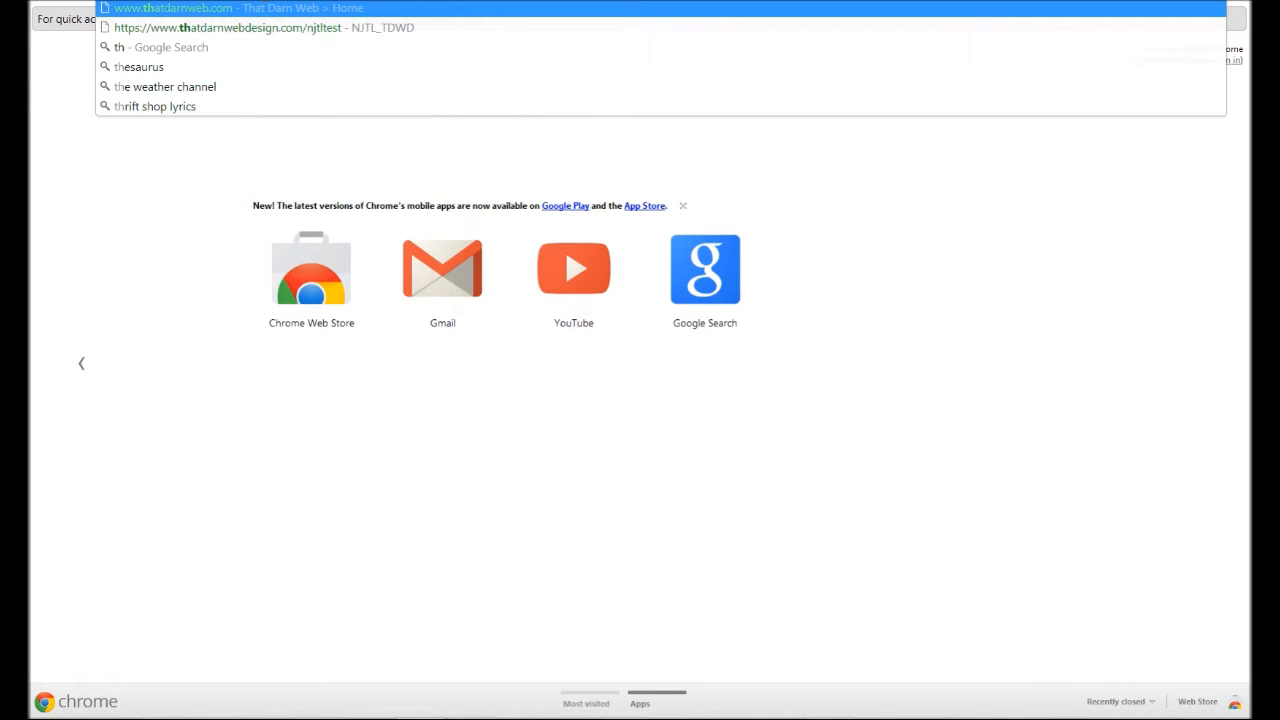
click(280, 28)
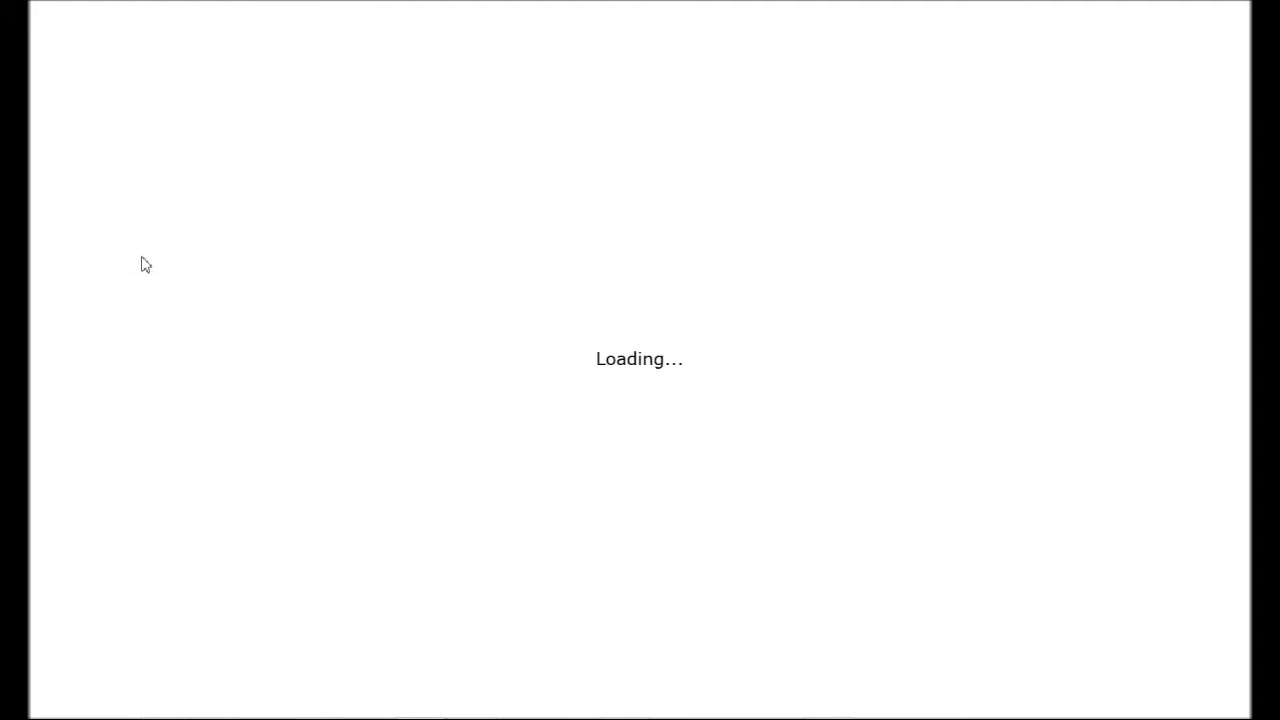
Log in with the site director account, re-entering the user name and password after the rejected first try.
click(626, 338)
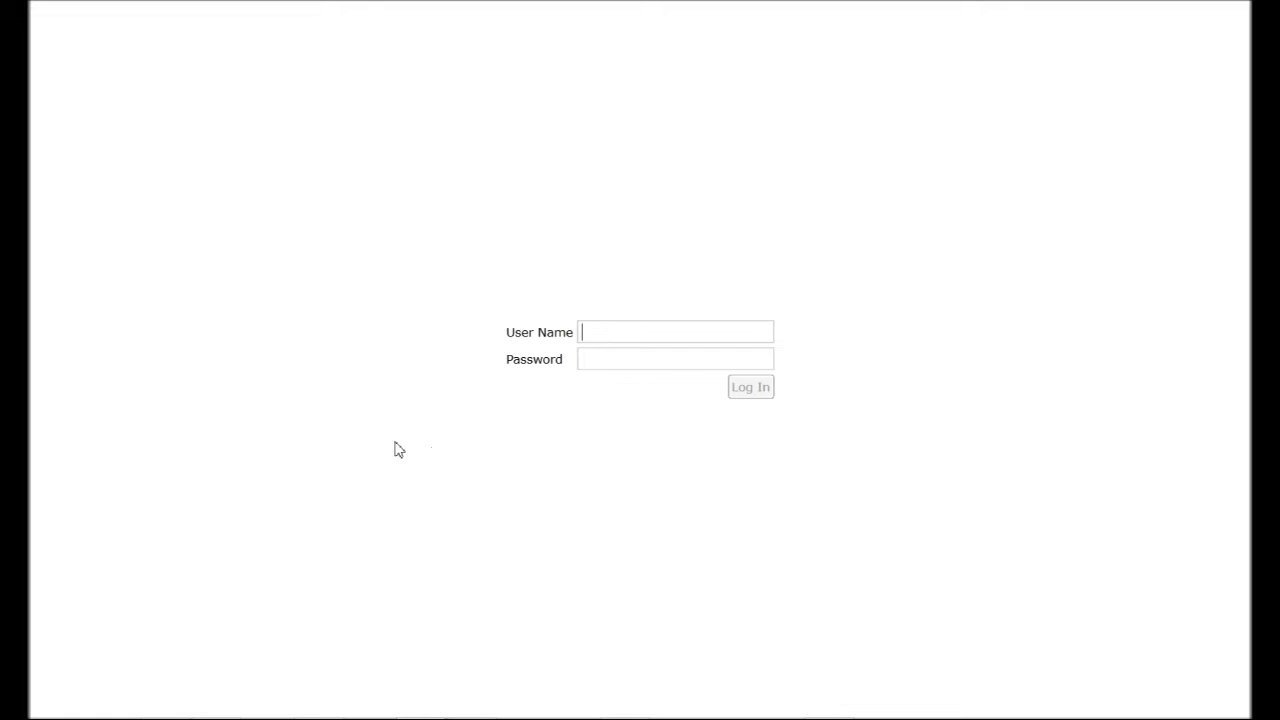
text(as)
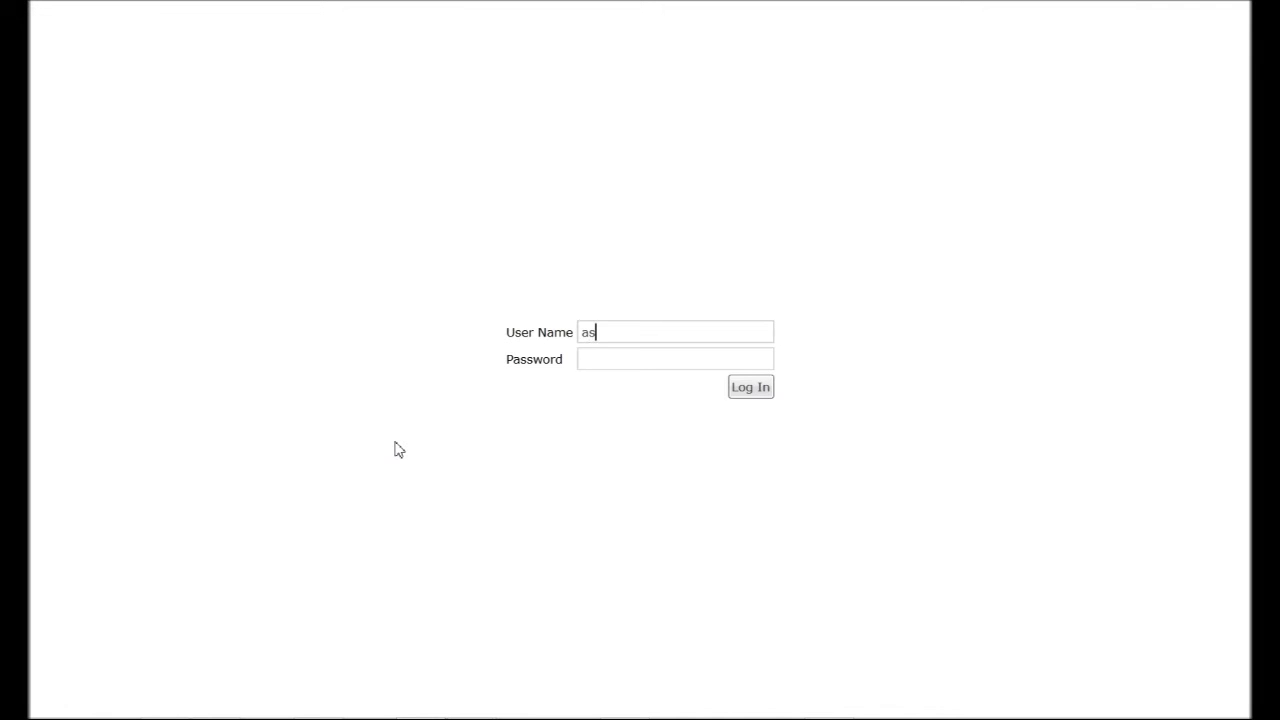
text(itedirectora*******)
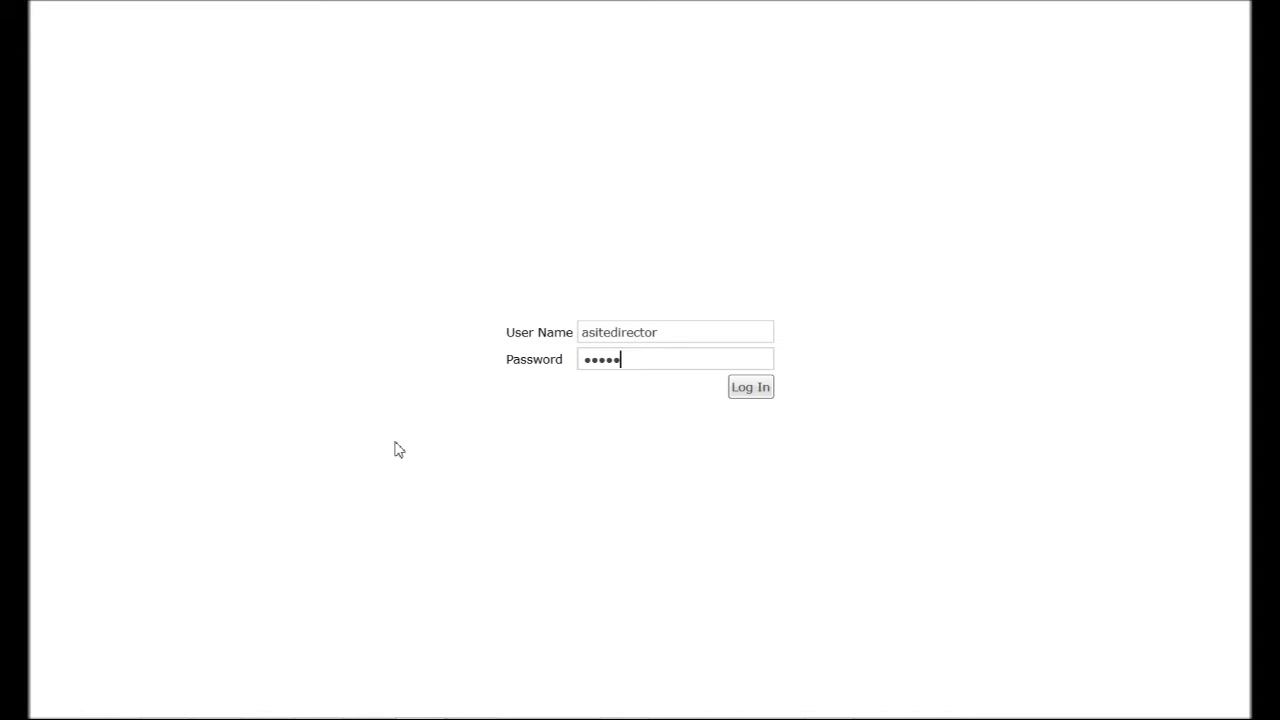
text(*)
key(Return)
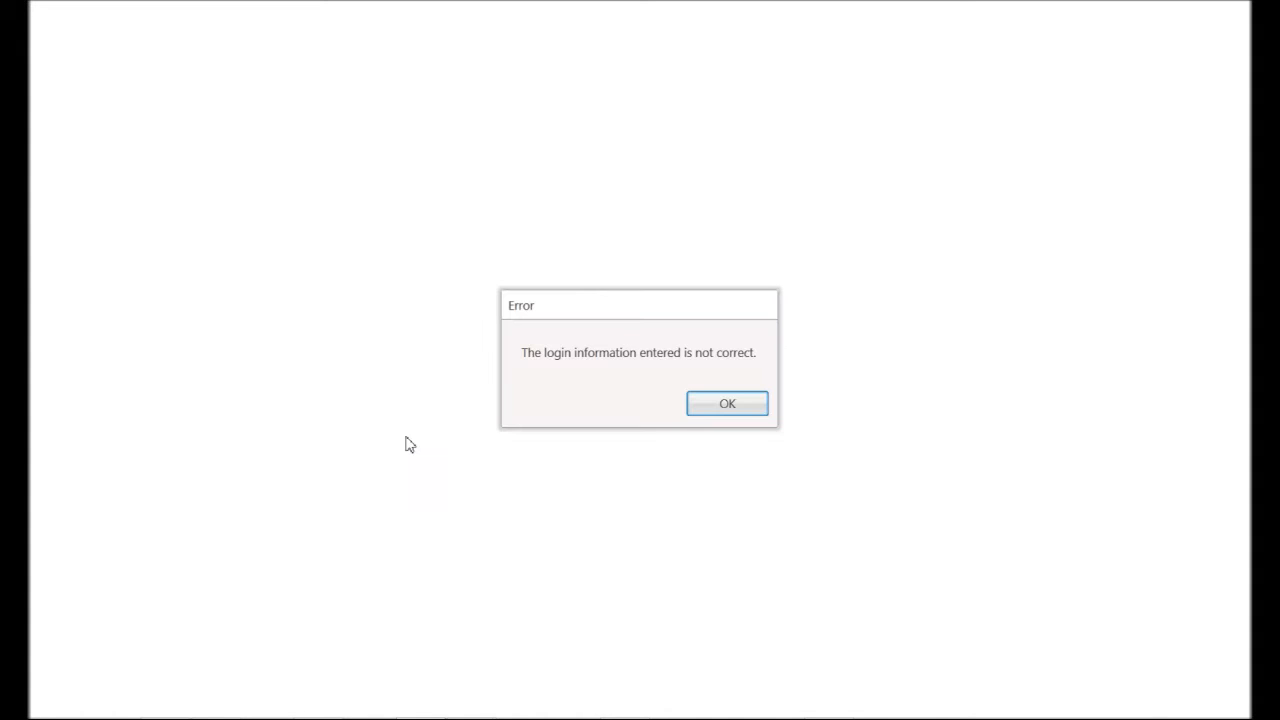
click(714, 404)
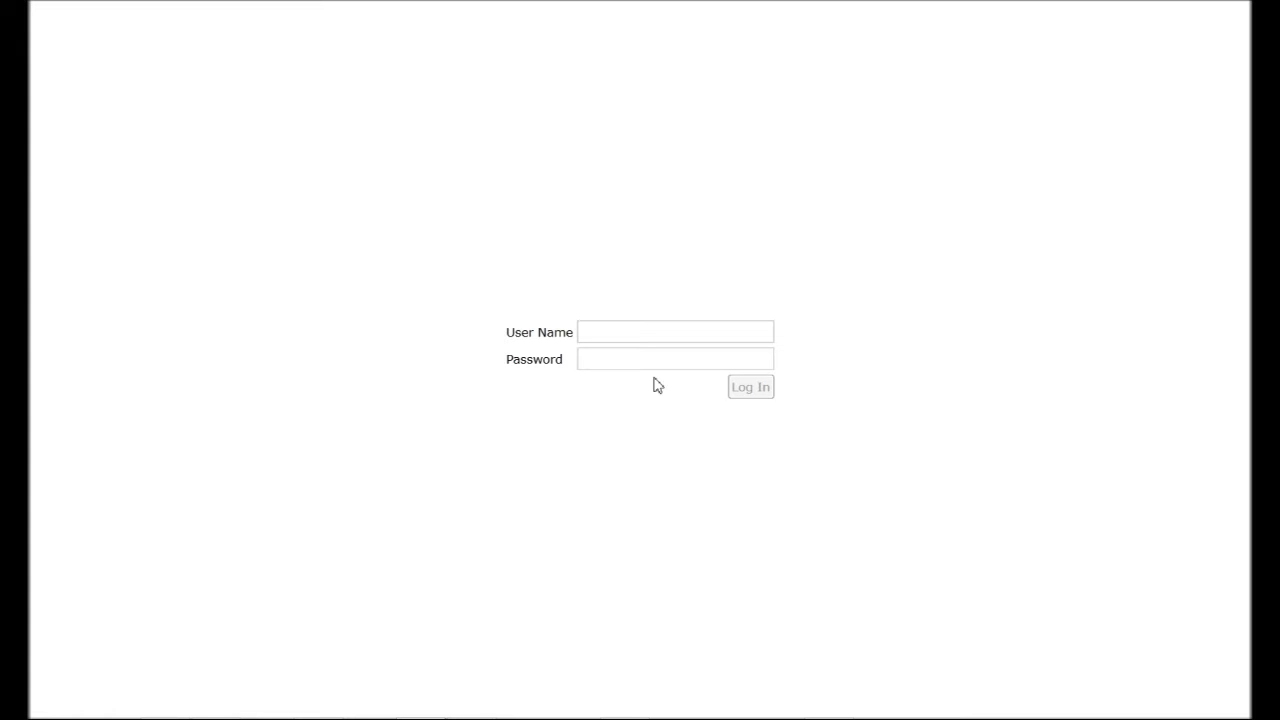
text(asitedirector)
key(Tab)
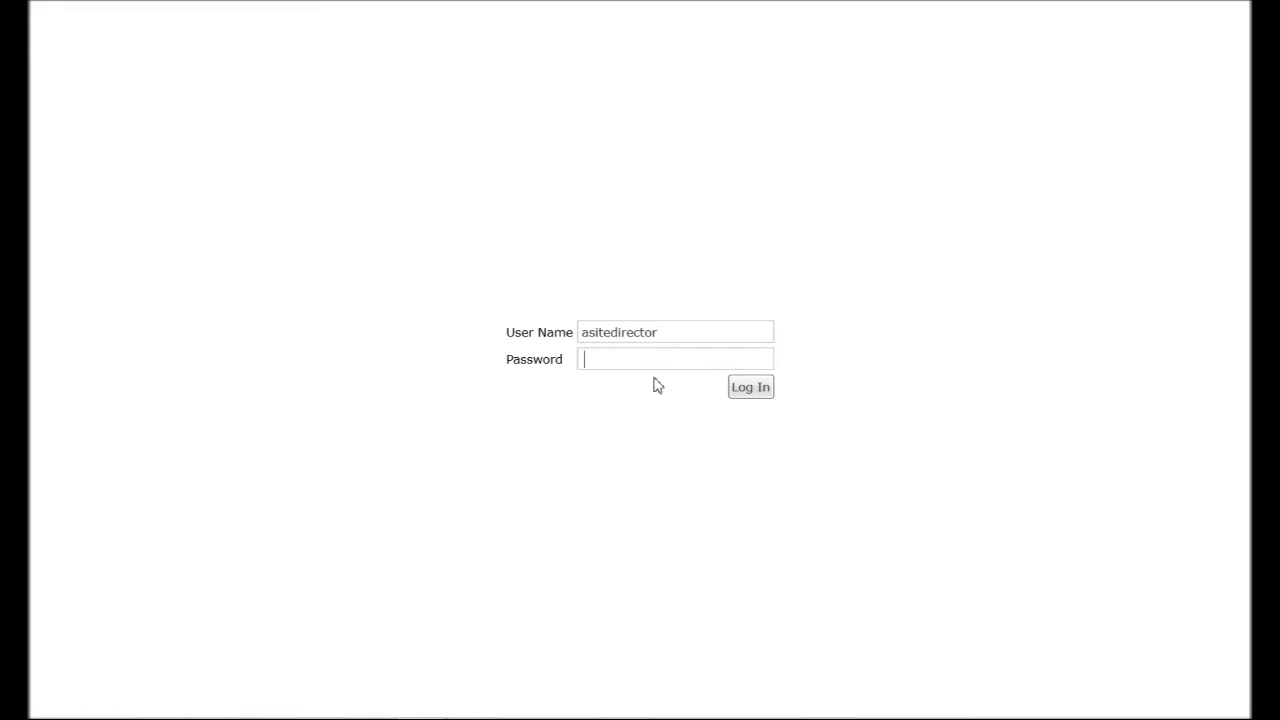
text(asitedir1)
key(Return)
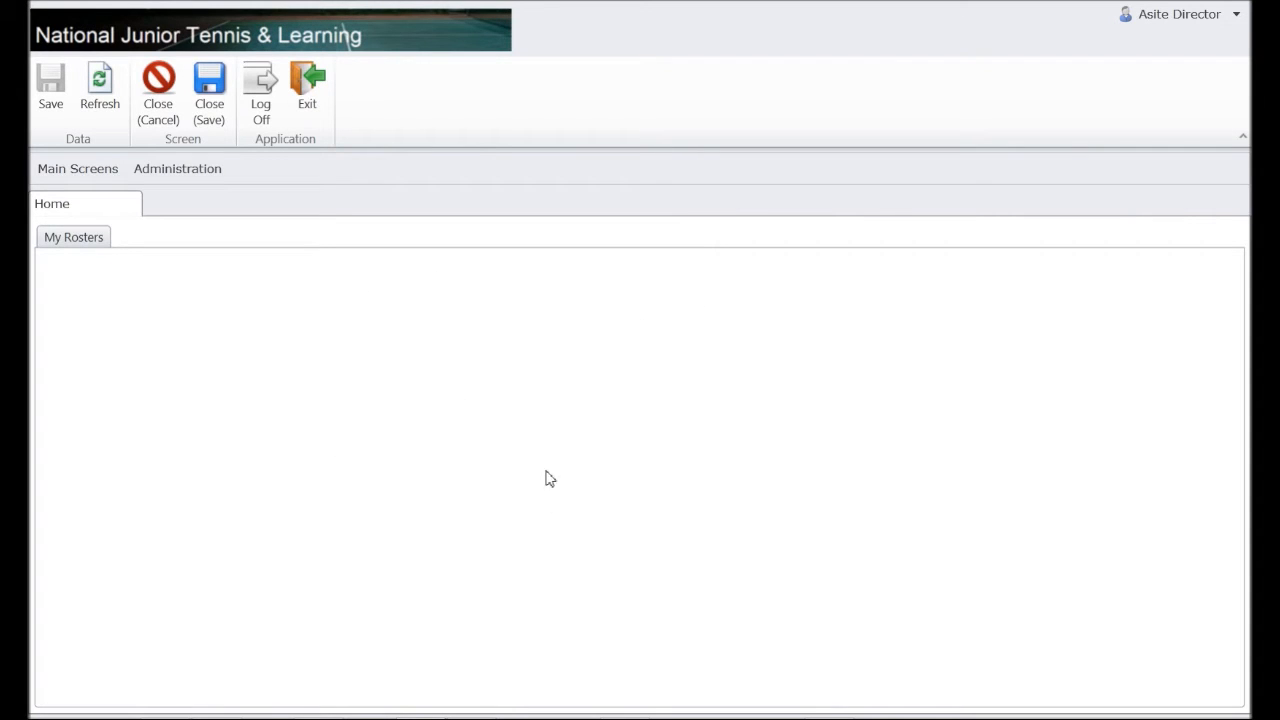
Show My Rosters to list current rosters with the first player's details and attendance records.
click(84, 240)
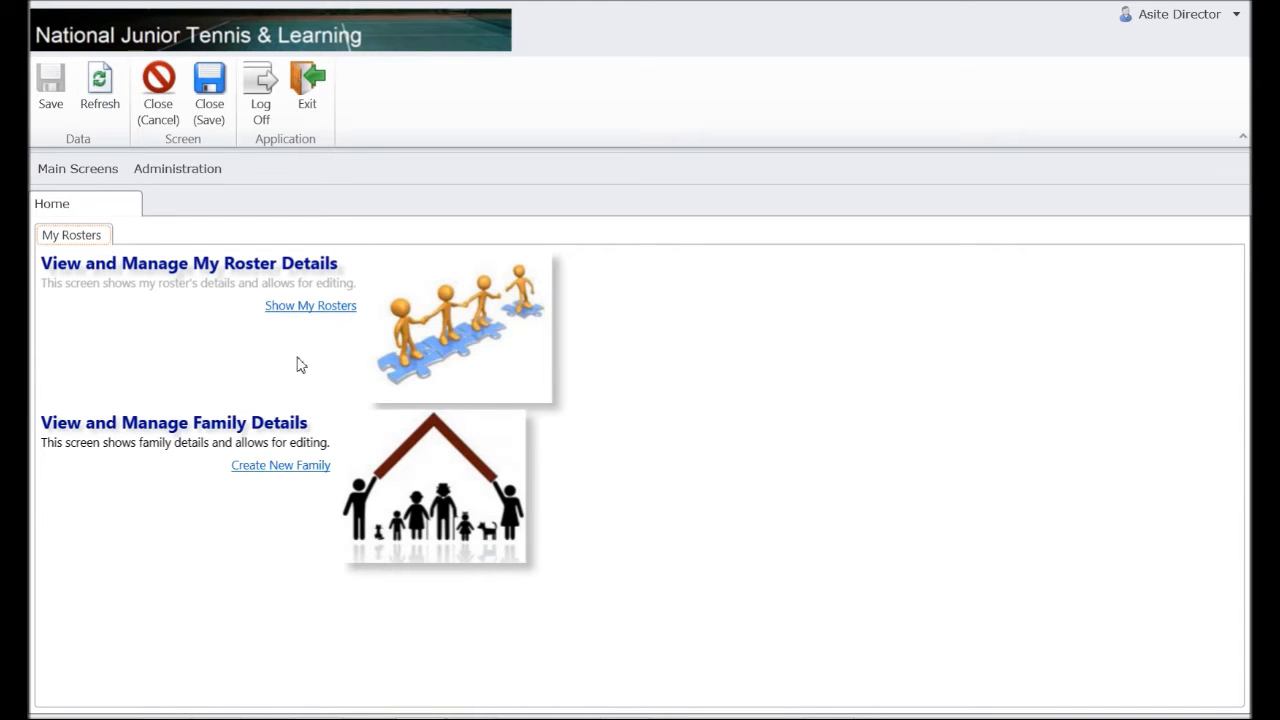
click(309, 308)
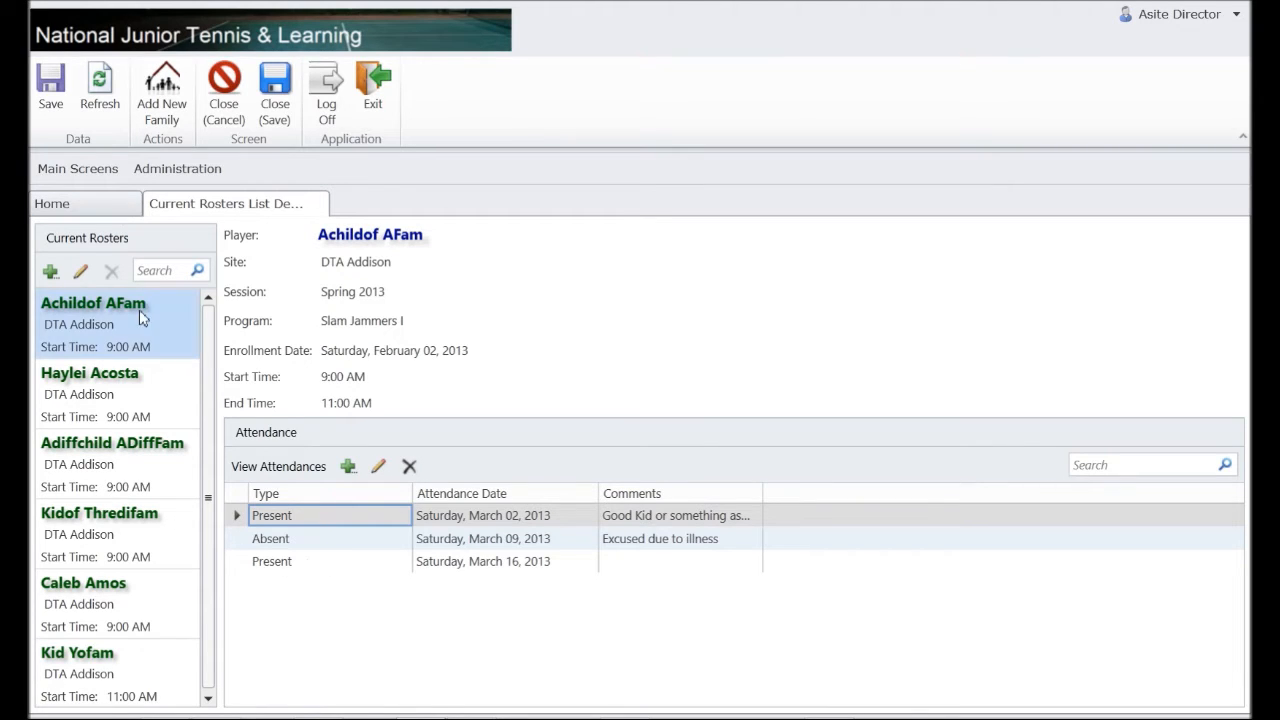
click(56, 277)
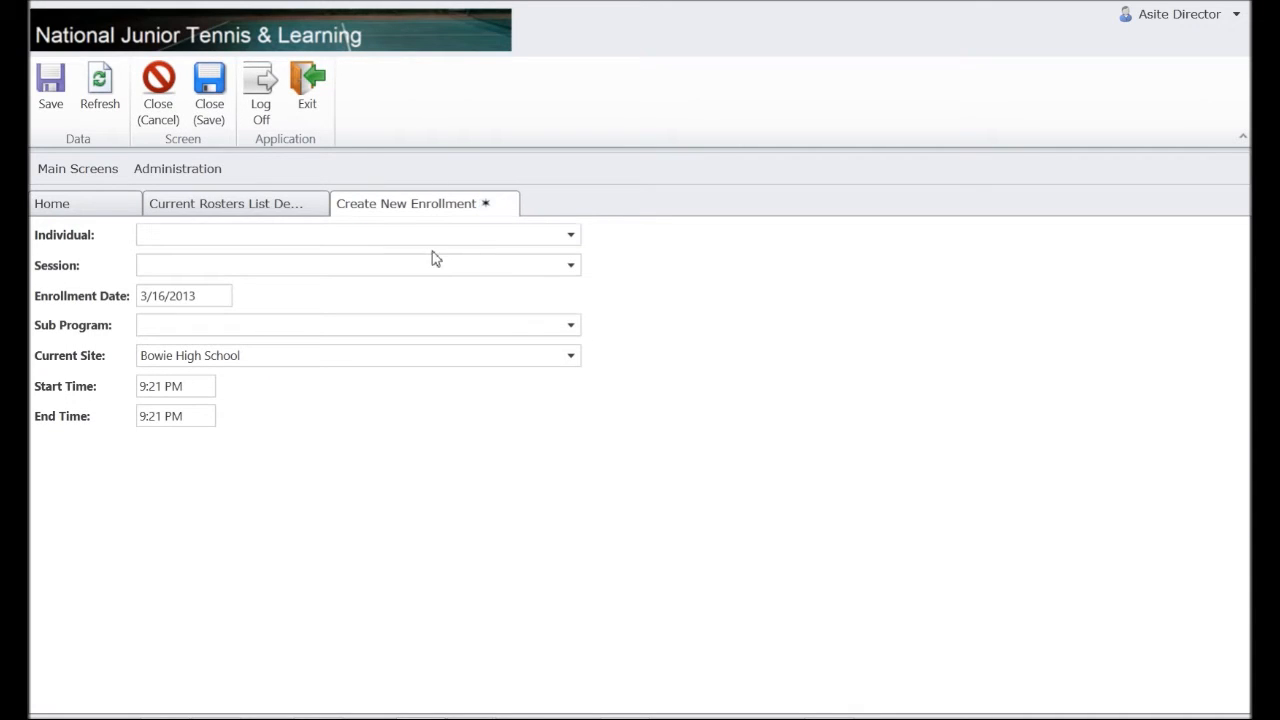
click(571, 236)
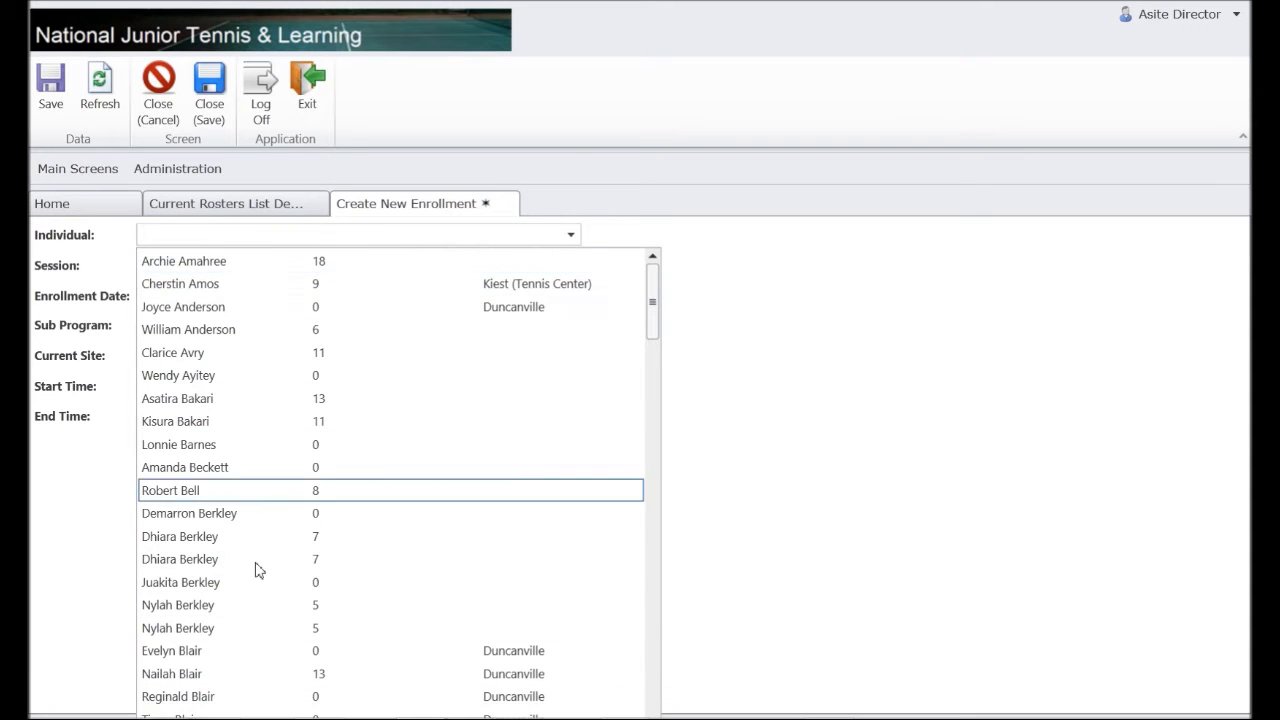
click(809, 528)
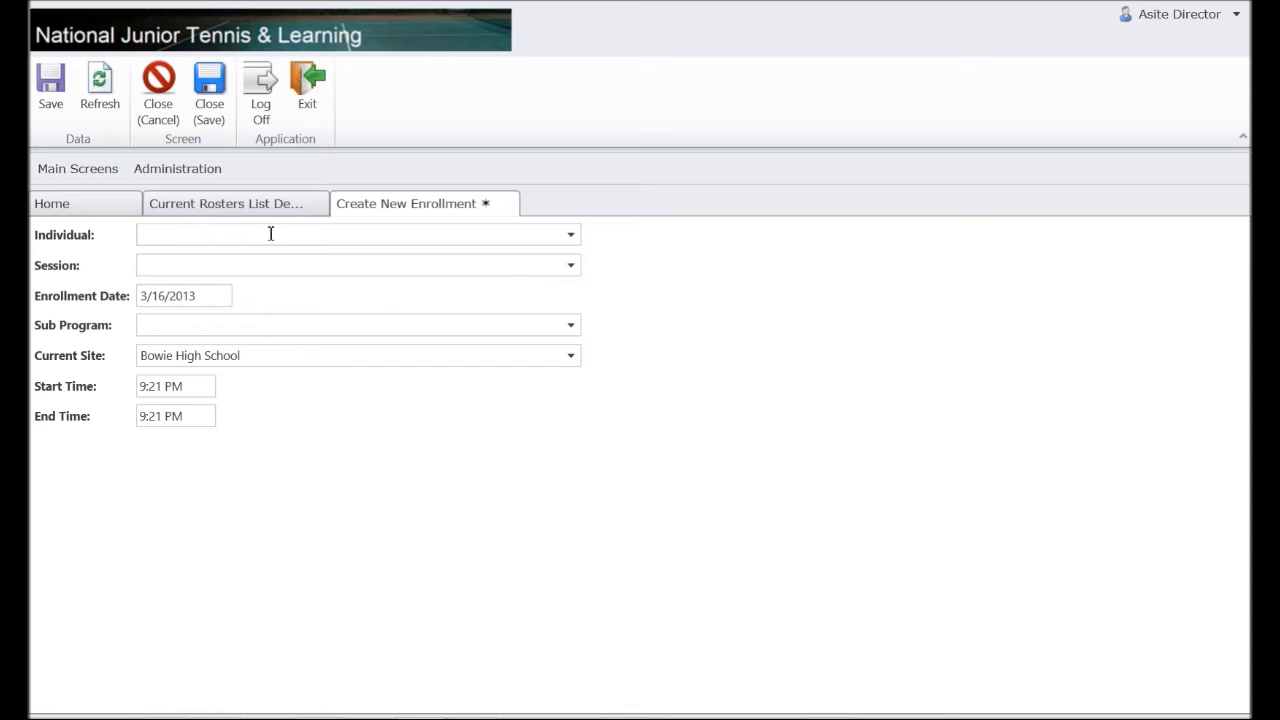
text(Adif)
click(160, 88)
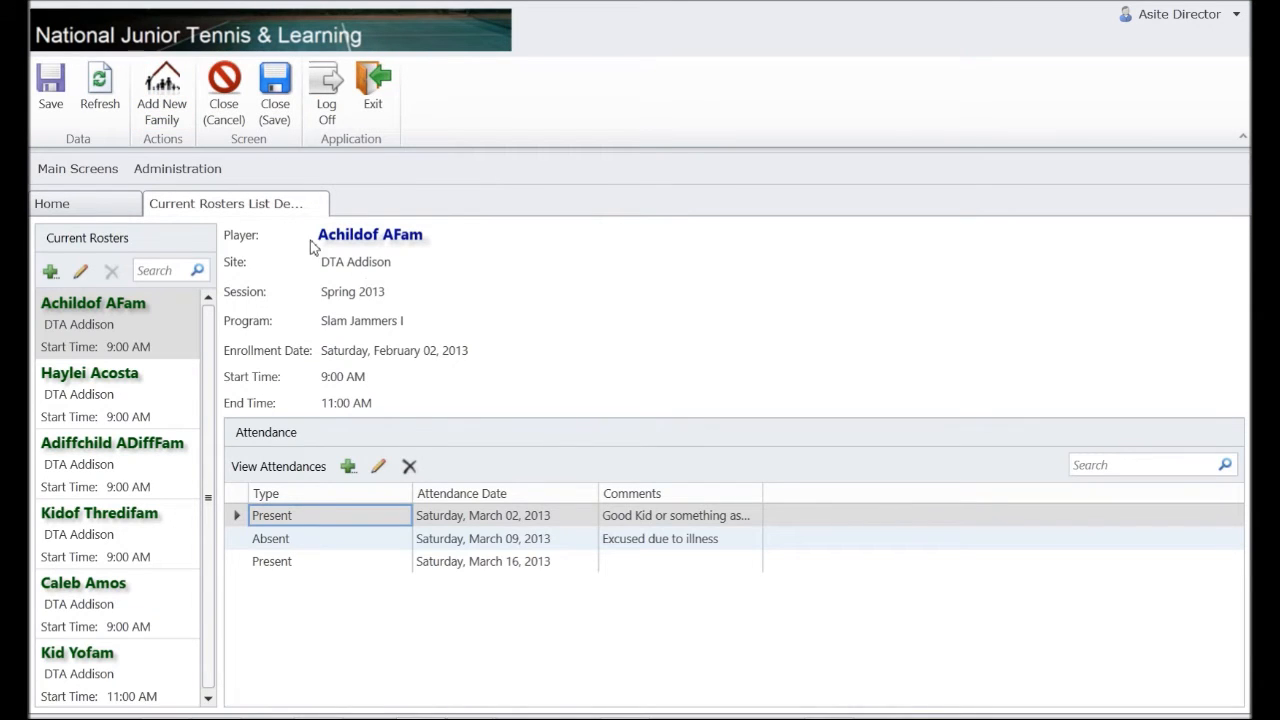
Start a new AnotherFam family record with a placeholder phone number and e-mail address.
click(107, 217)
click(268, 466)
click(86, 258)
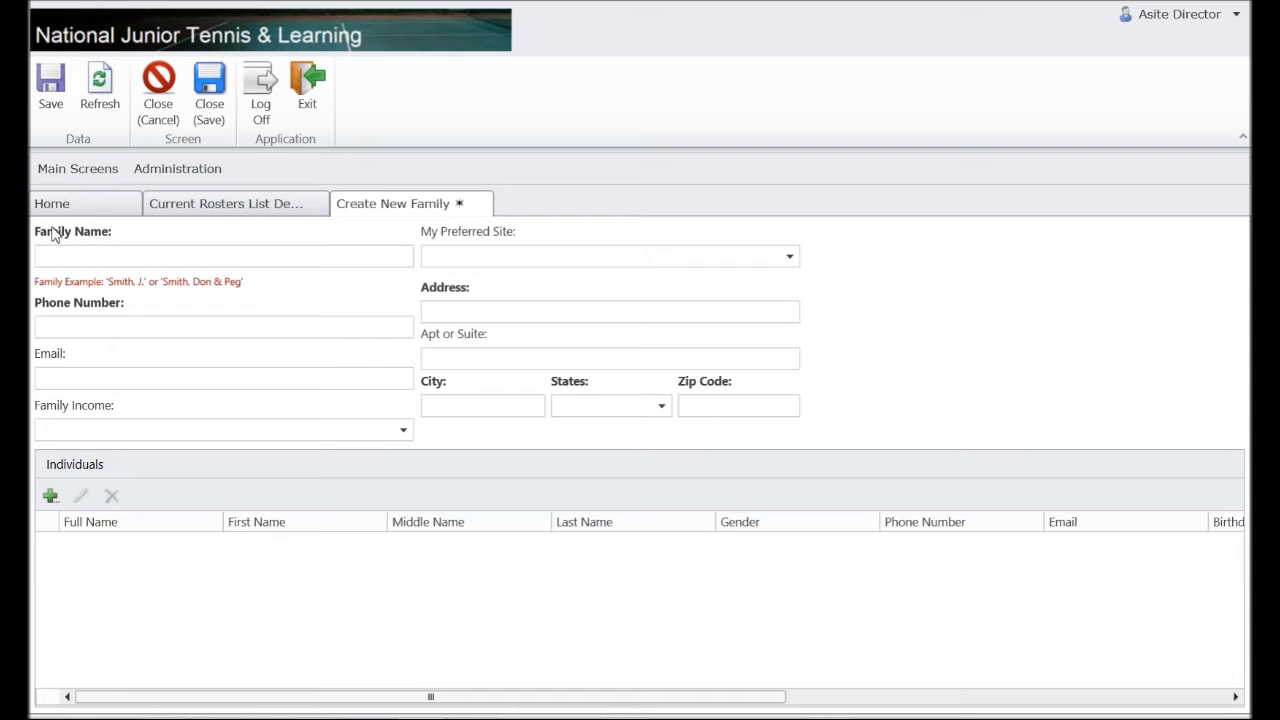
text(AnotherFam, Dad)
key(Tab)
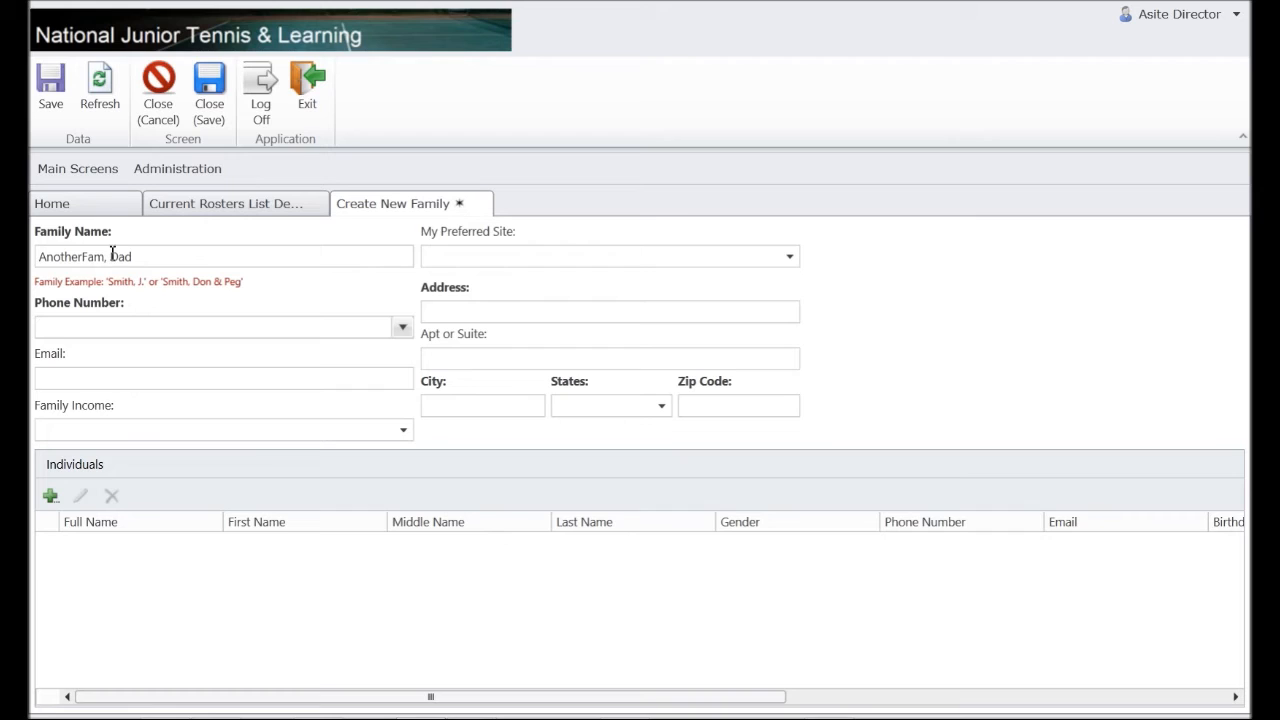
text(000)
text(0000000)
click(224, 377)
text(ab)
key(BackSpace)
key(BackSpace)
text(anfam)
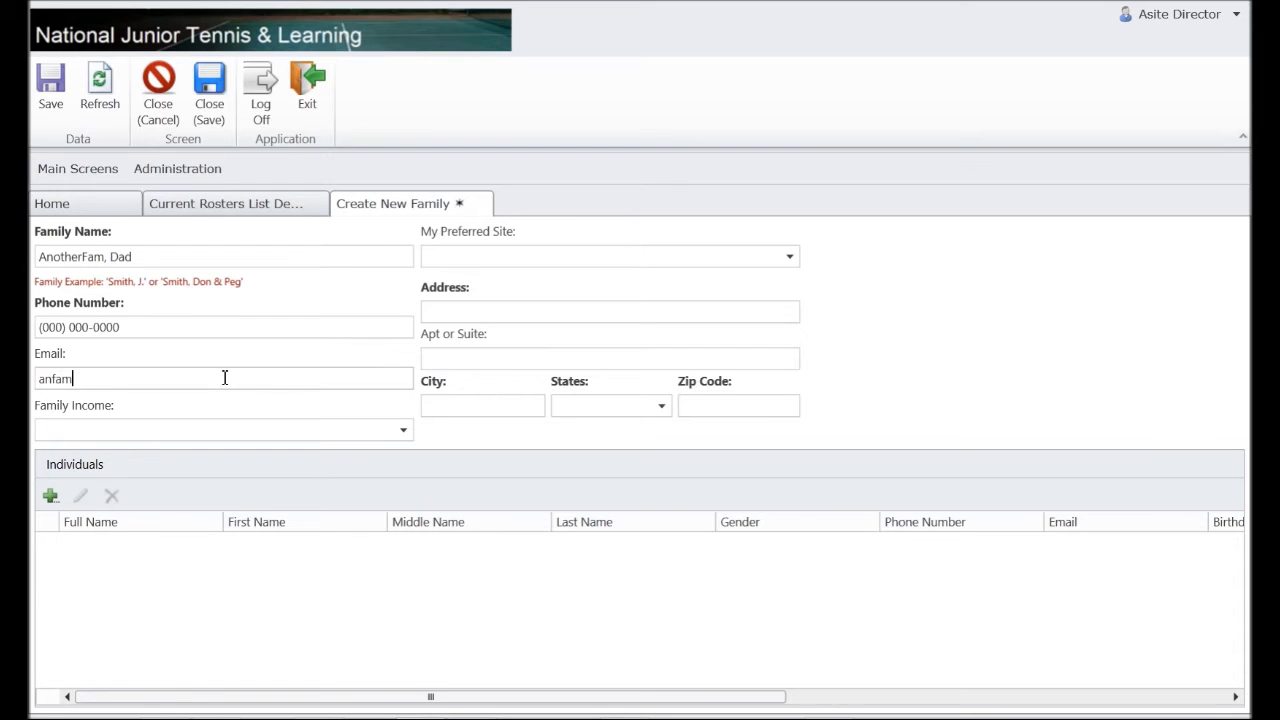
text(@na.com)
Set family income to $50000 - $75000 and preferred site to DTA Addison.
click(404, 432)
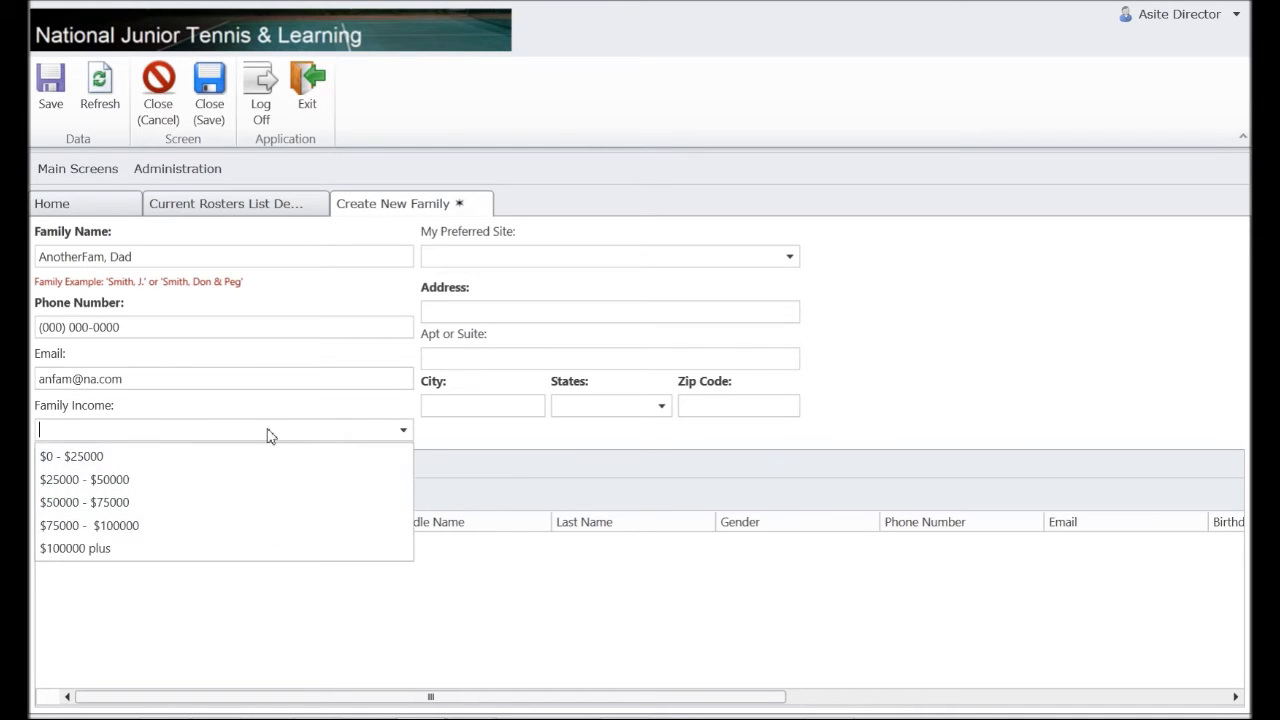
click(82, 502)
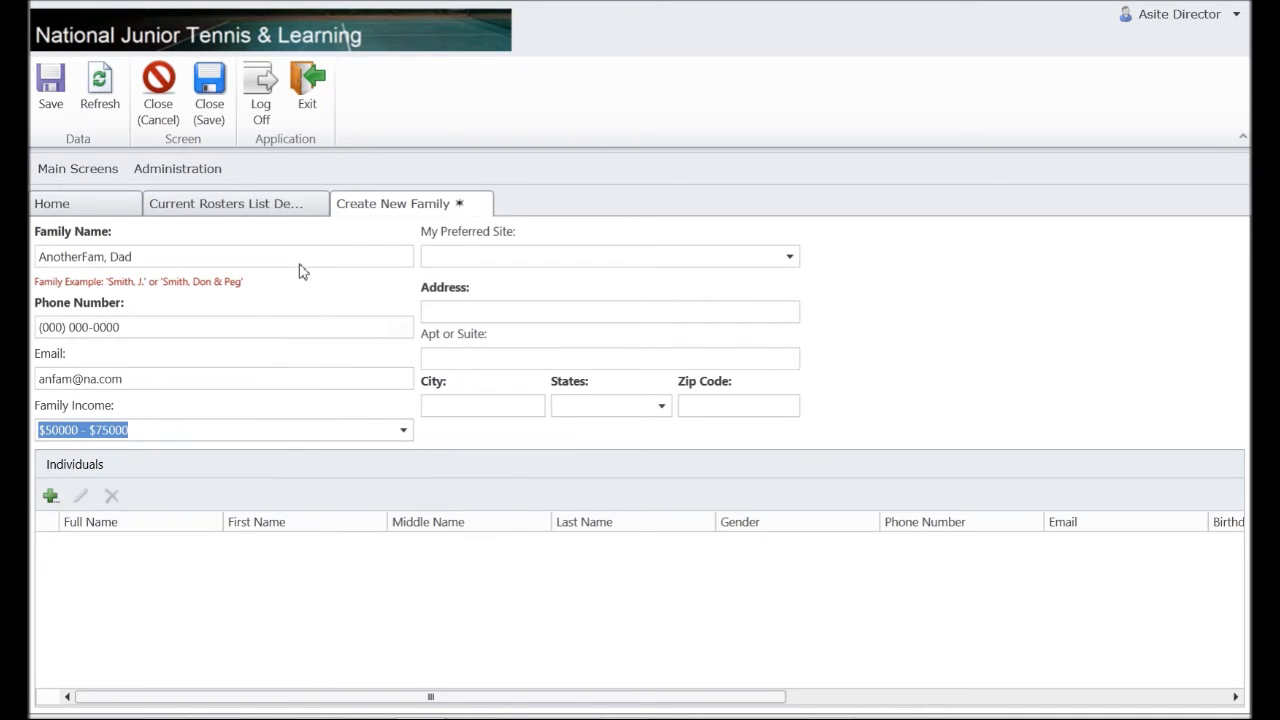
click(791, 258)
text(D)
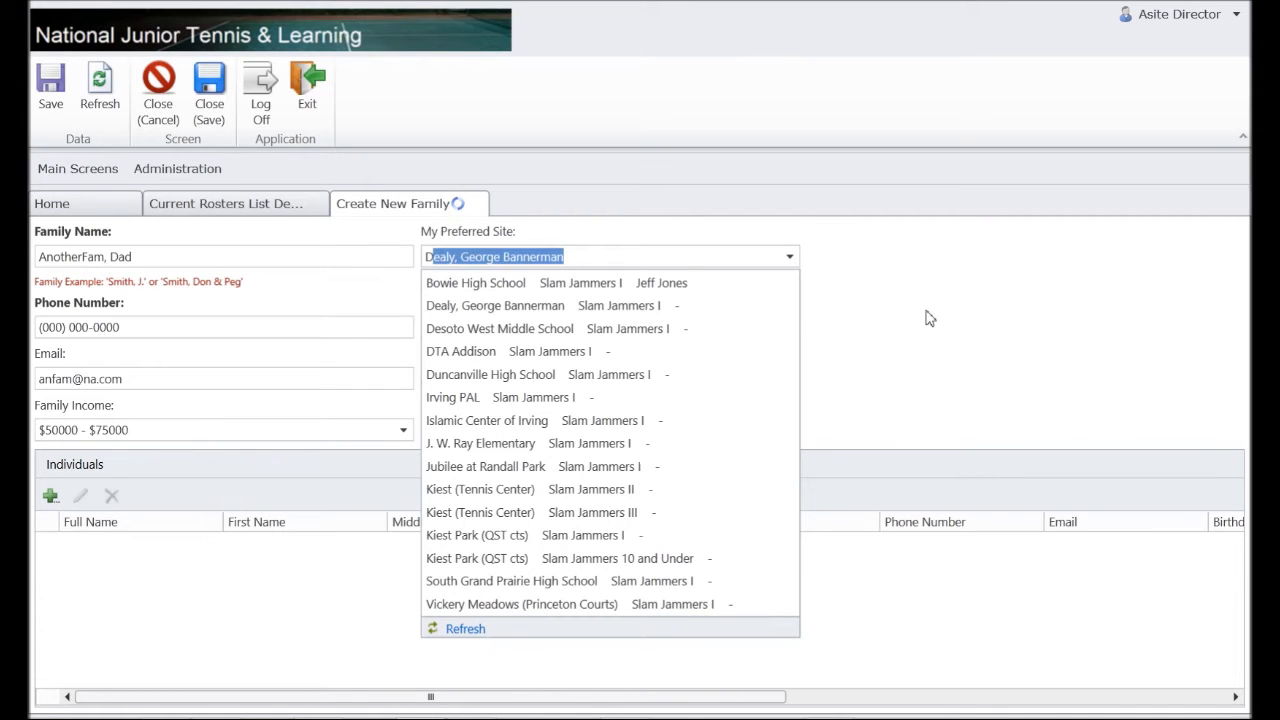
text(TA Addison)
key(Return)
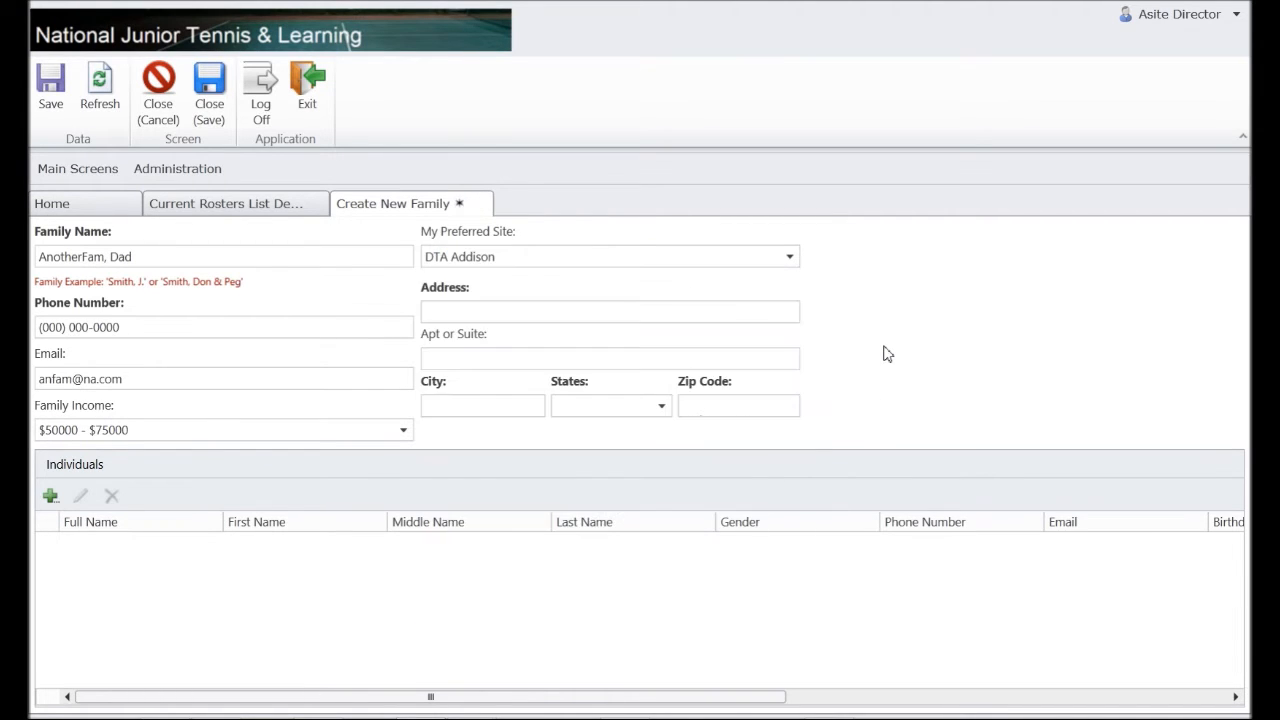
Fill in a placeholder street, city and zip with state TX, and begin adding an individual.
click(519, 313)
text(n)
key(Tab)
key(Tab)
text(na)
key(Tab)
text(TX)
key(Tab)
text(0000)
key(Tab)
key(space)
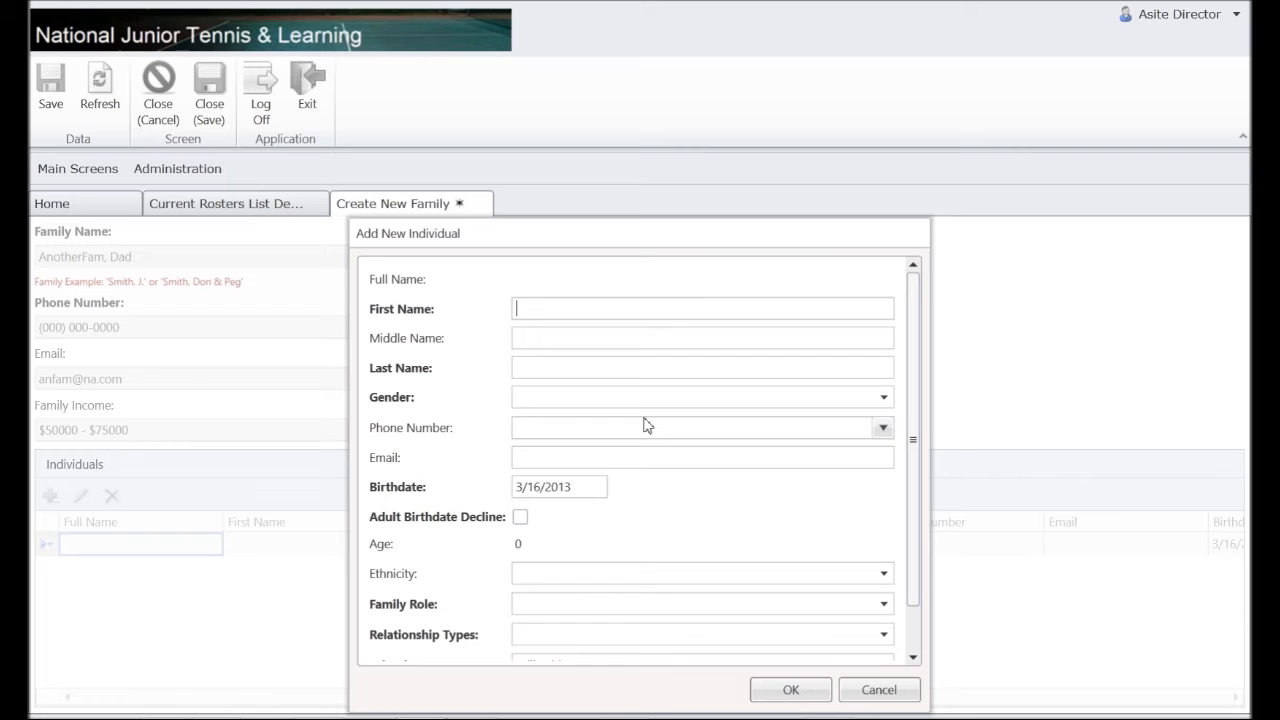
Enter the father's first and last name and set gender to Male.
text(Dad)
key(Tab)
key(Tab)
text(AnotherFam)
key(Tab)
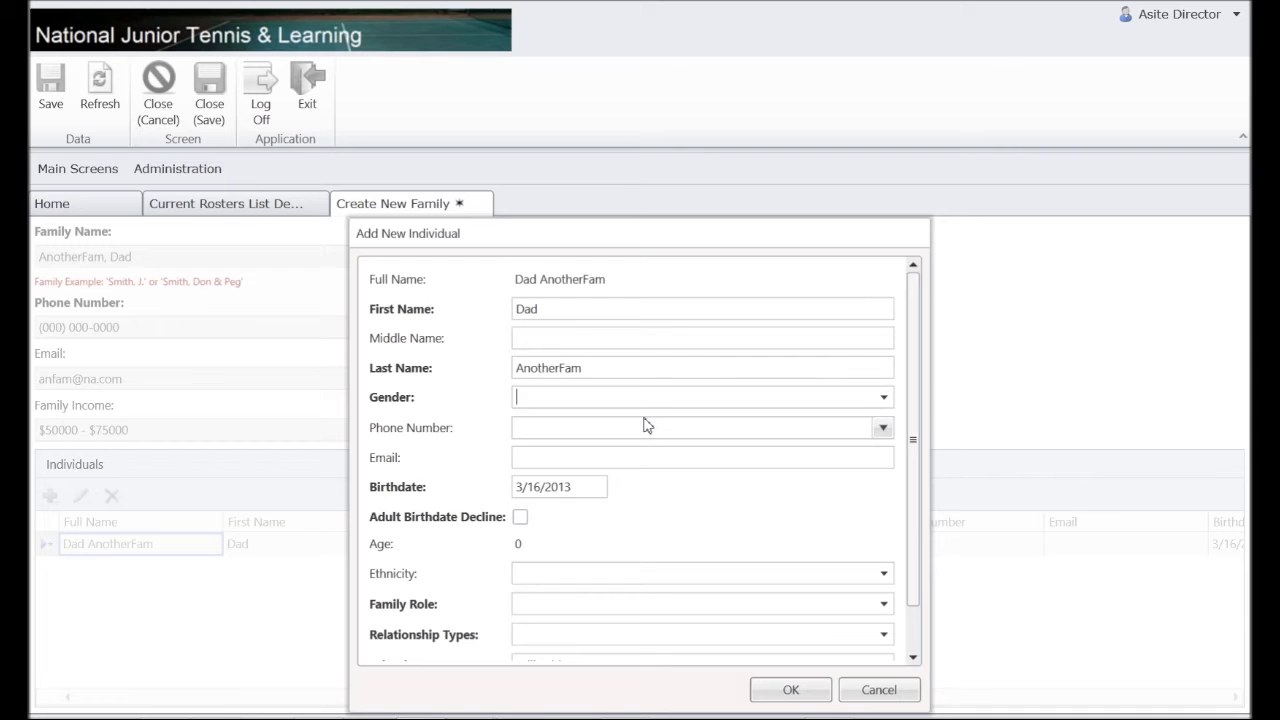
key(m)
key(Tab)
key(Tab)
Give the father a placeholder phone and e-mail, and decline the adult birthdate, making age 30.
click(617, 430)
text(0000000000)
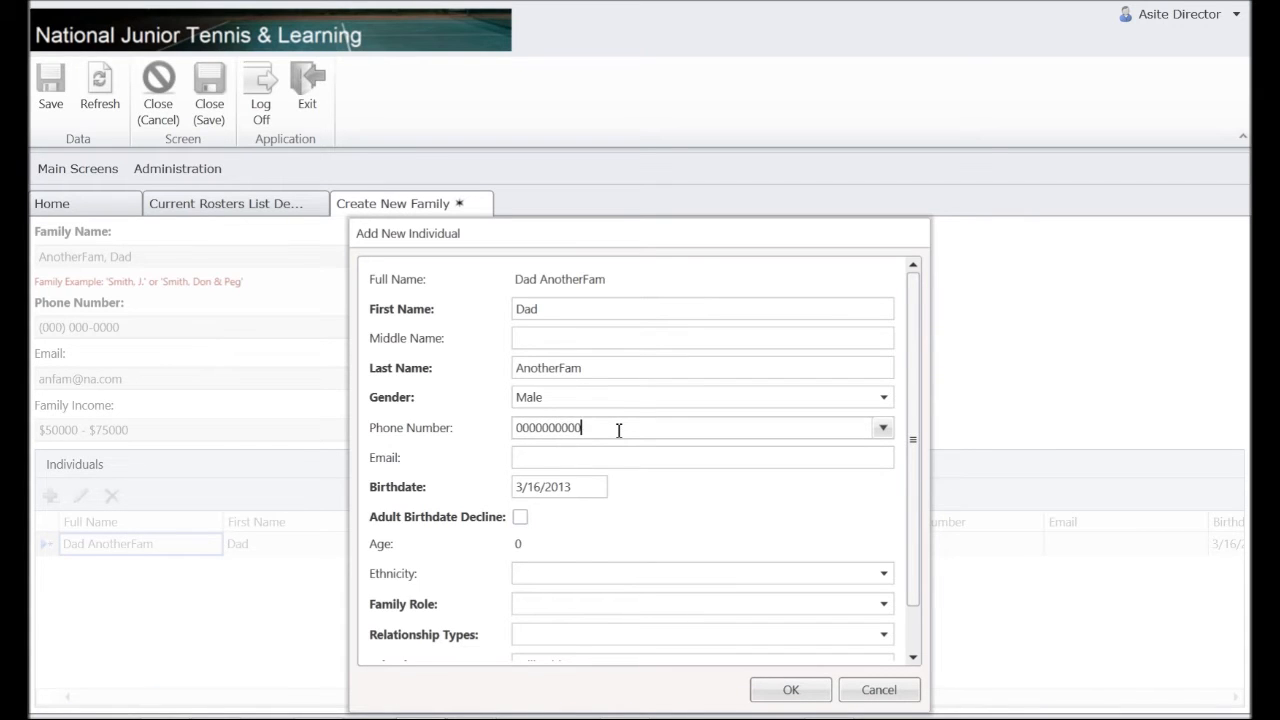
key(Tab)
key(Tab)
text(dad)
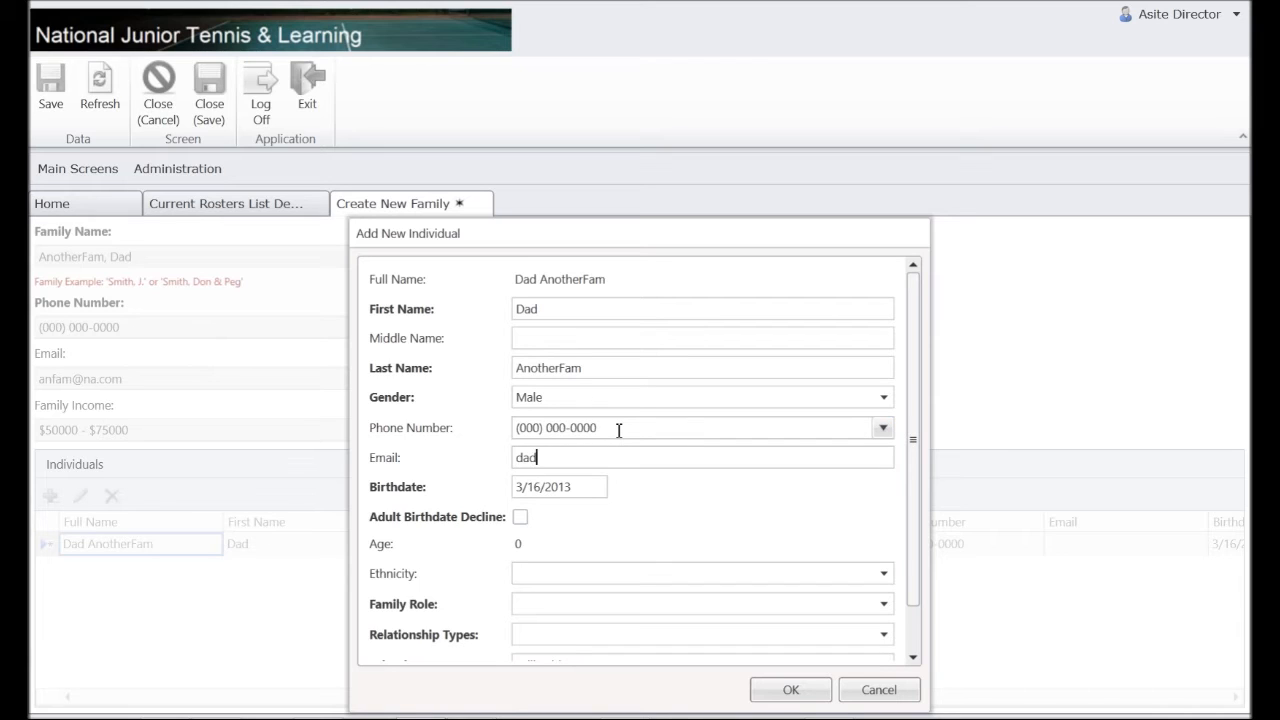
text(@na.com)
key(Tab)
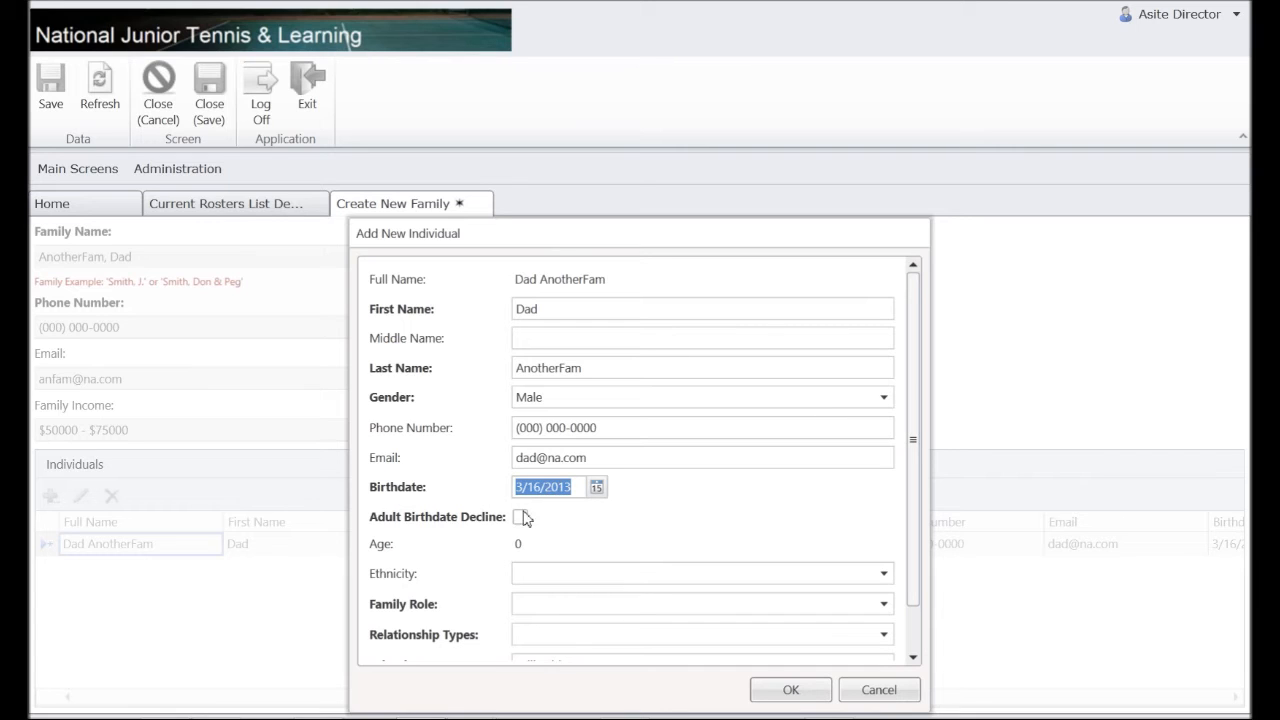
click(520, 518)
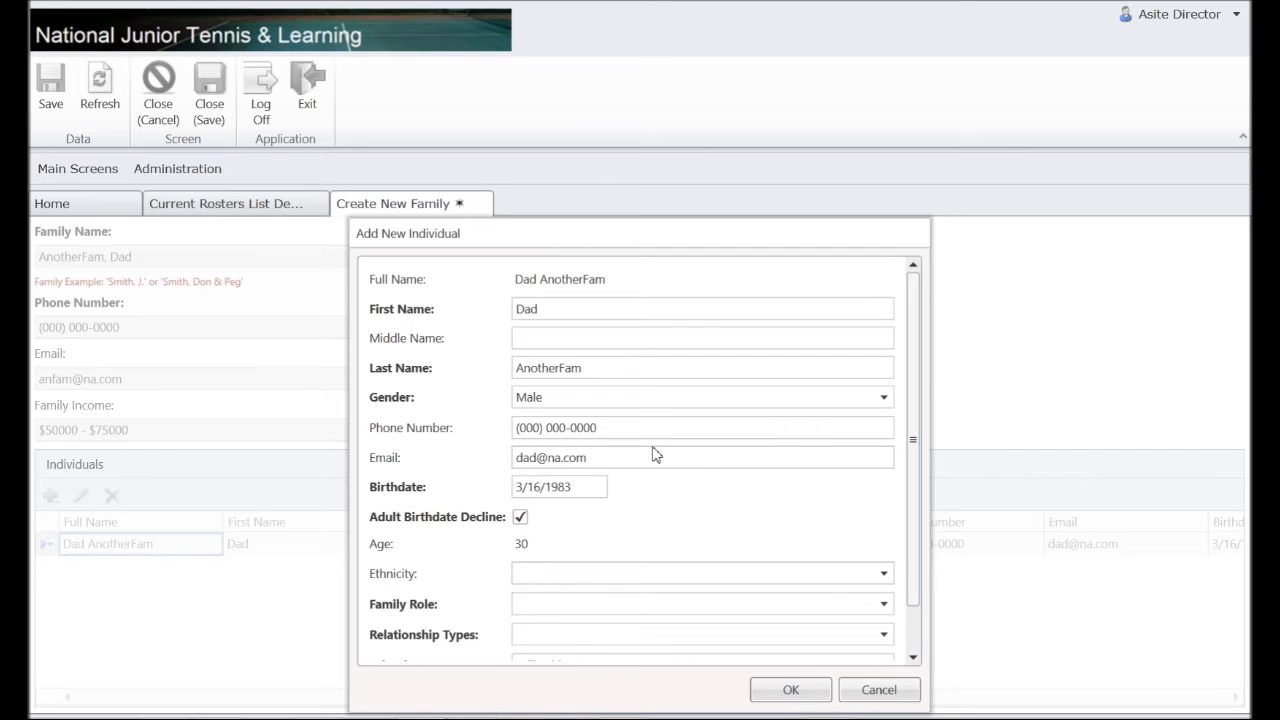
Set the father's ethnicity to Caucasian, family role Father and relationship Married.
text(casian)
key(Tab)
text(f)
key(Tab)
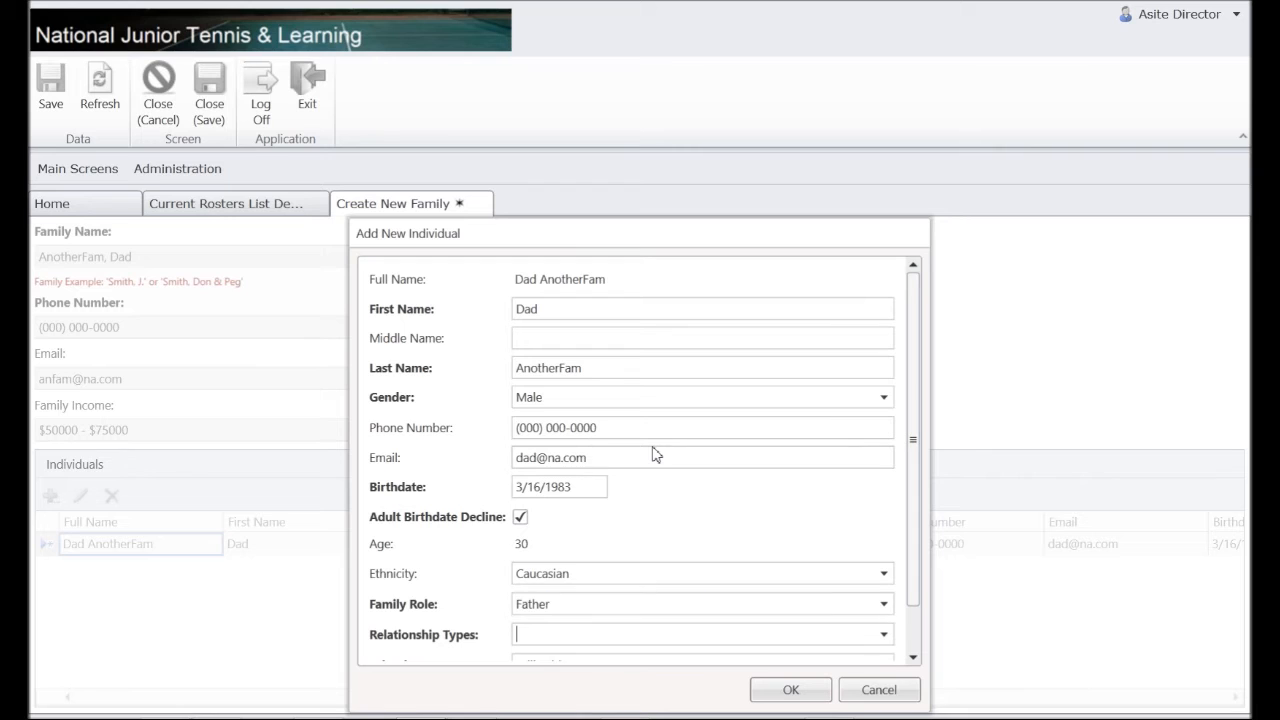
text(m)
key(Tab)
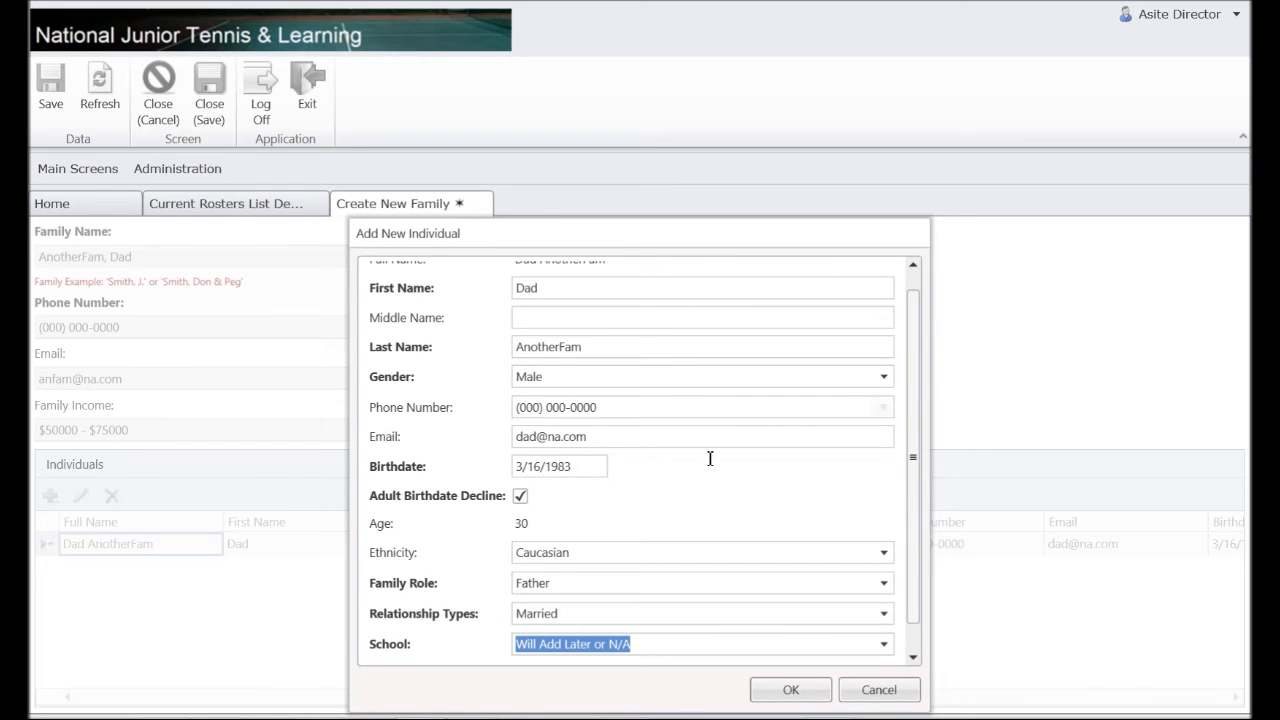
Set his school to Will Add Later or N/A, save him, and start another individual.
text(C)
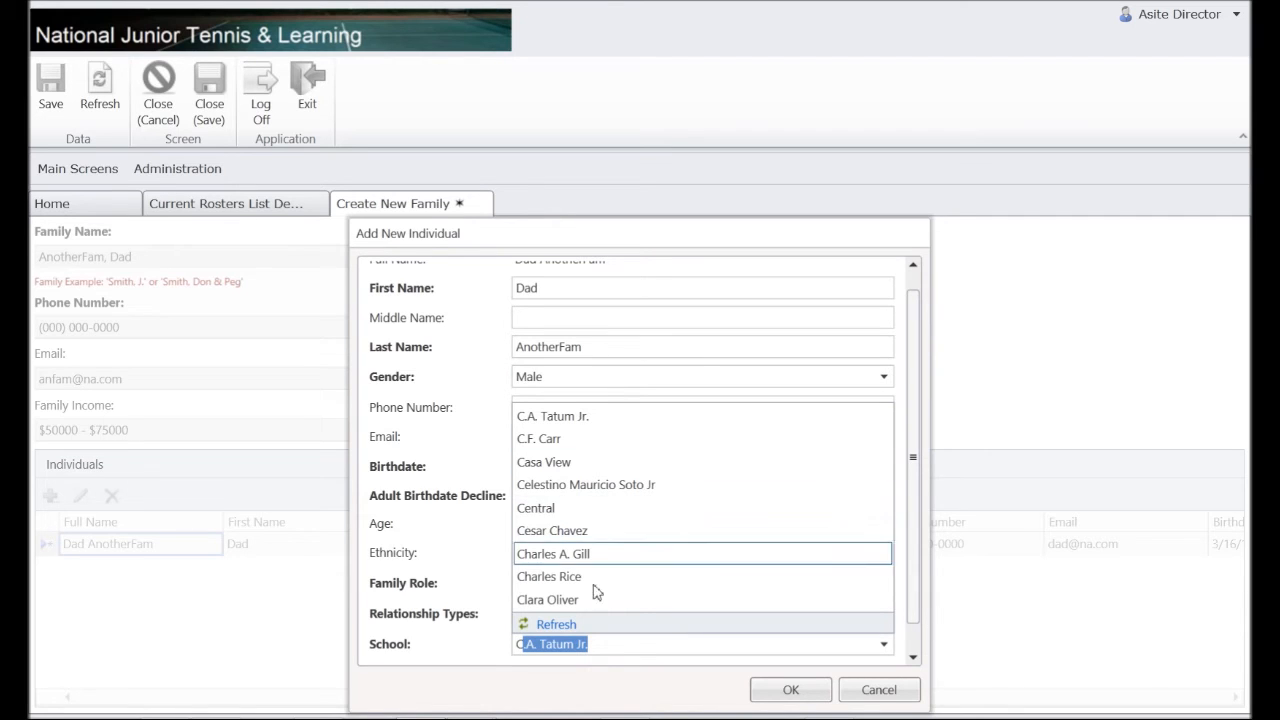
key(BackSpace)
key(BackSpace)
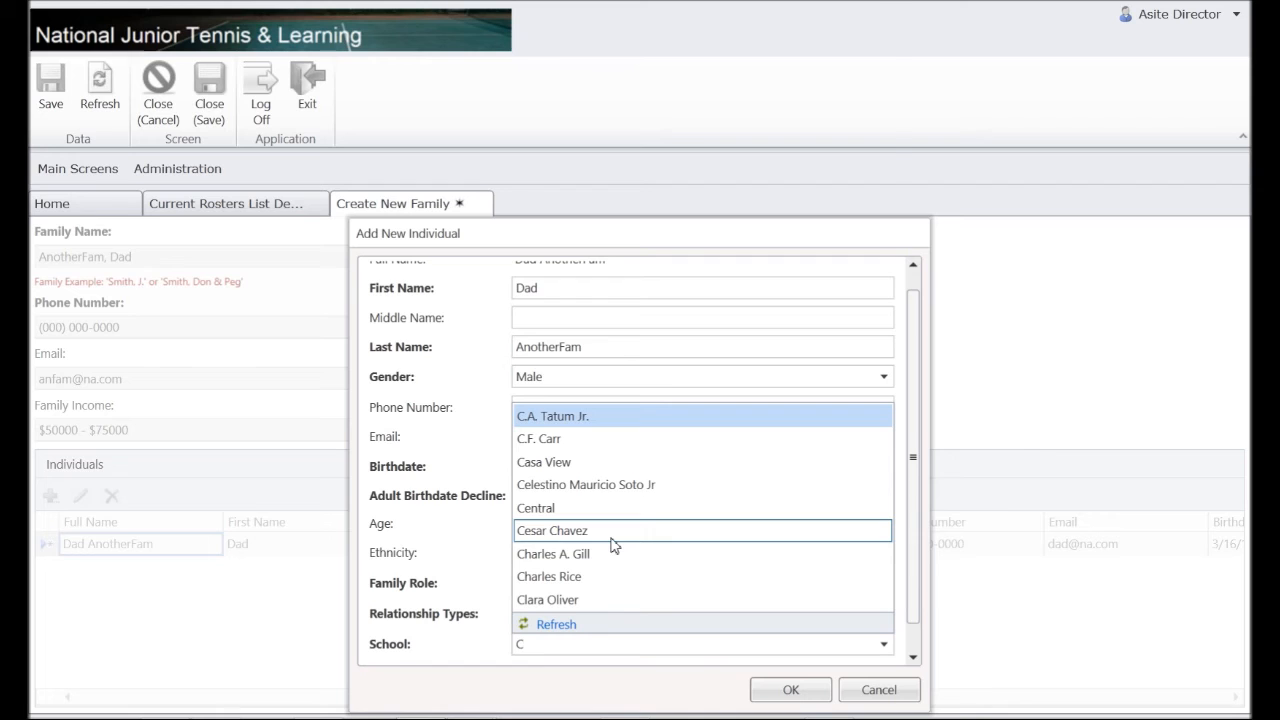
text(Will Add Later or N/A)
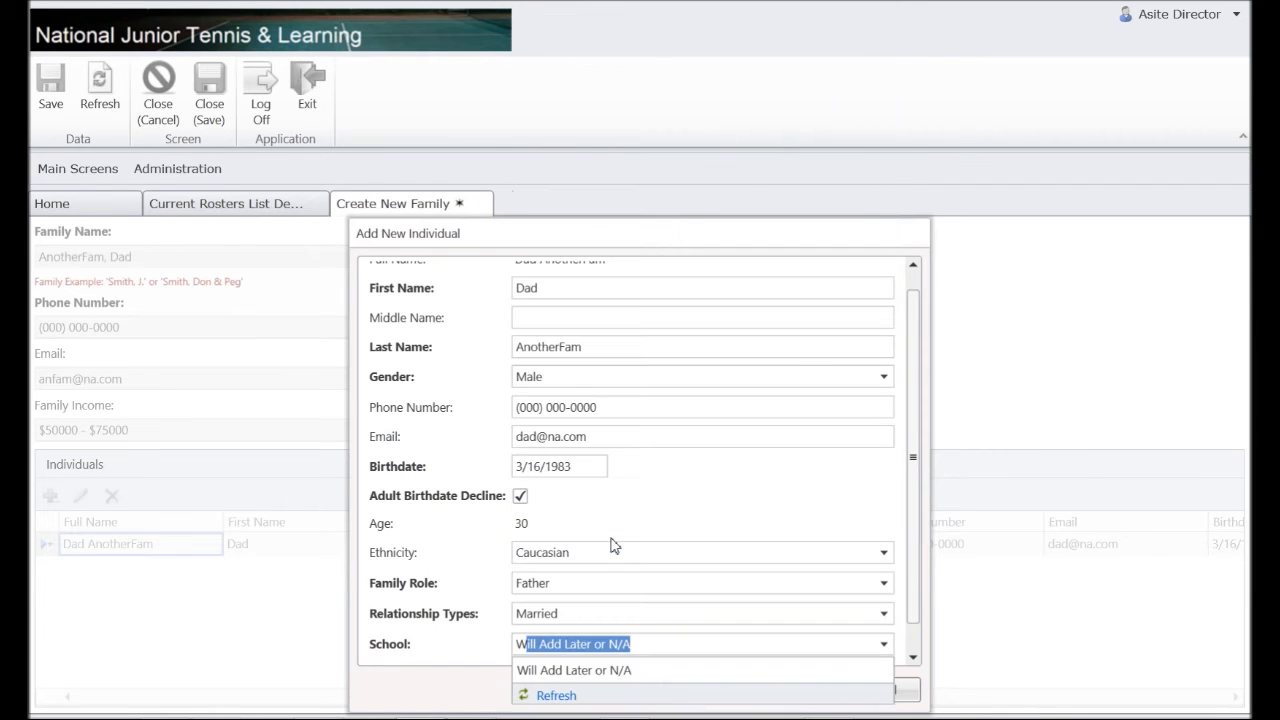
key(Tab)
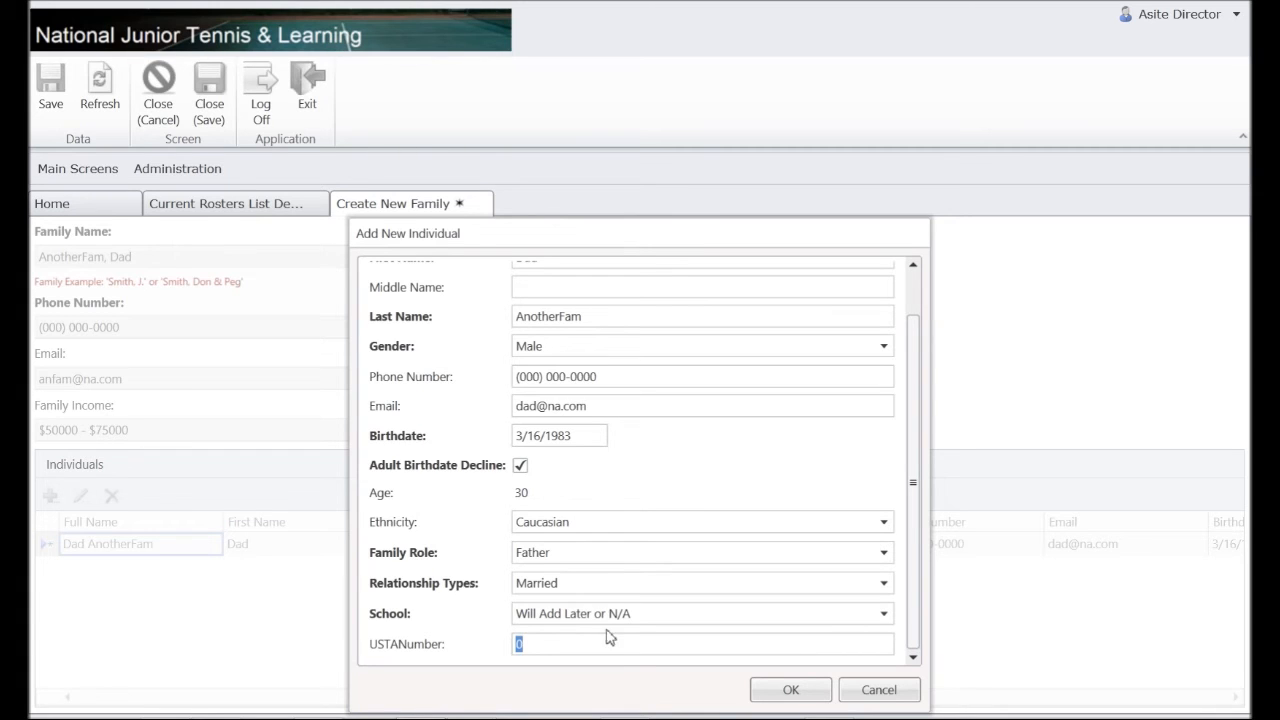
click(790, 690)
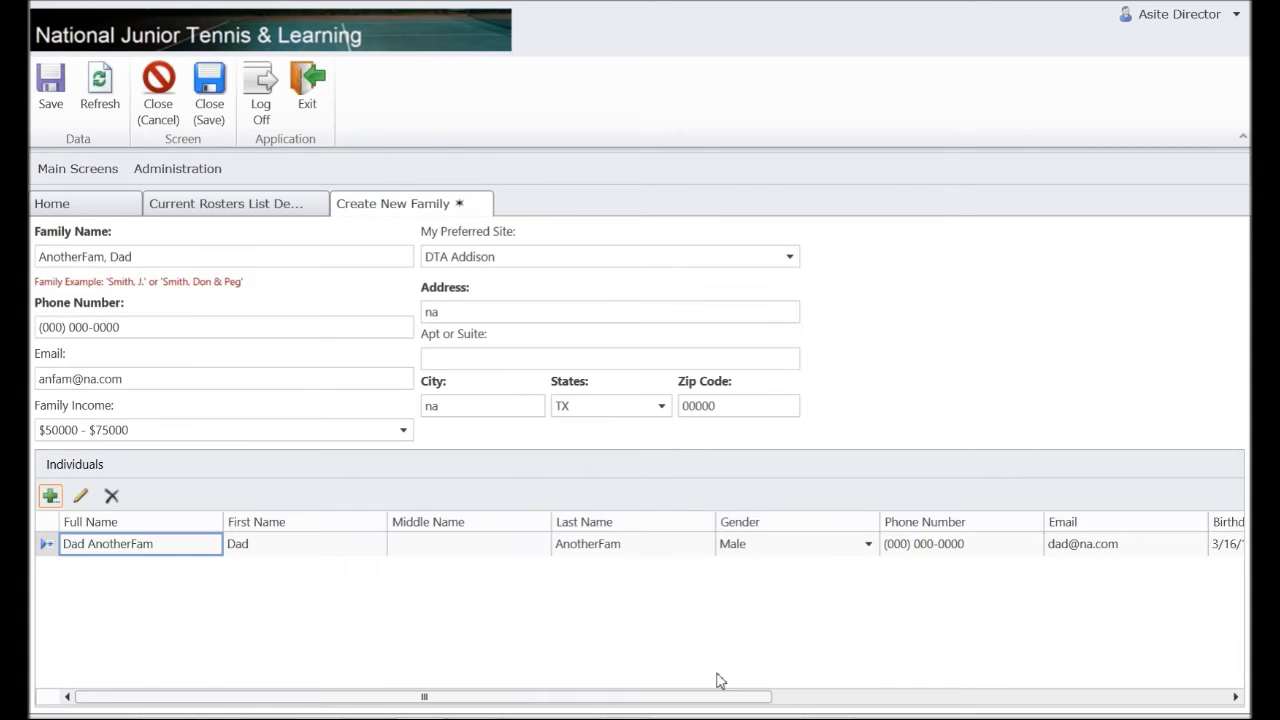
click(50, 496)
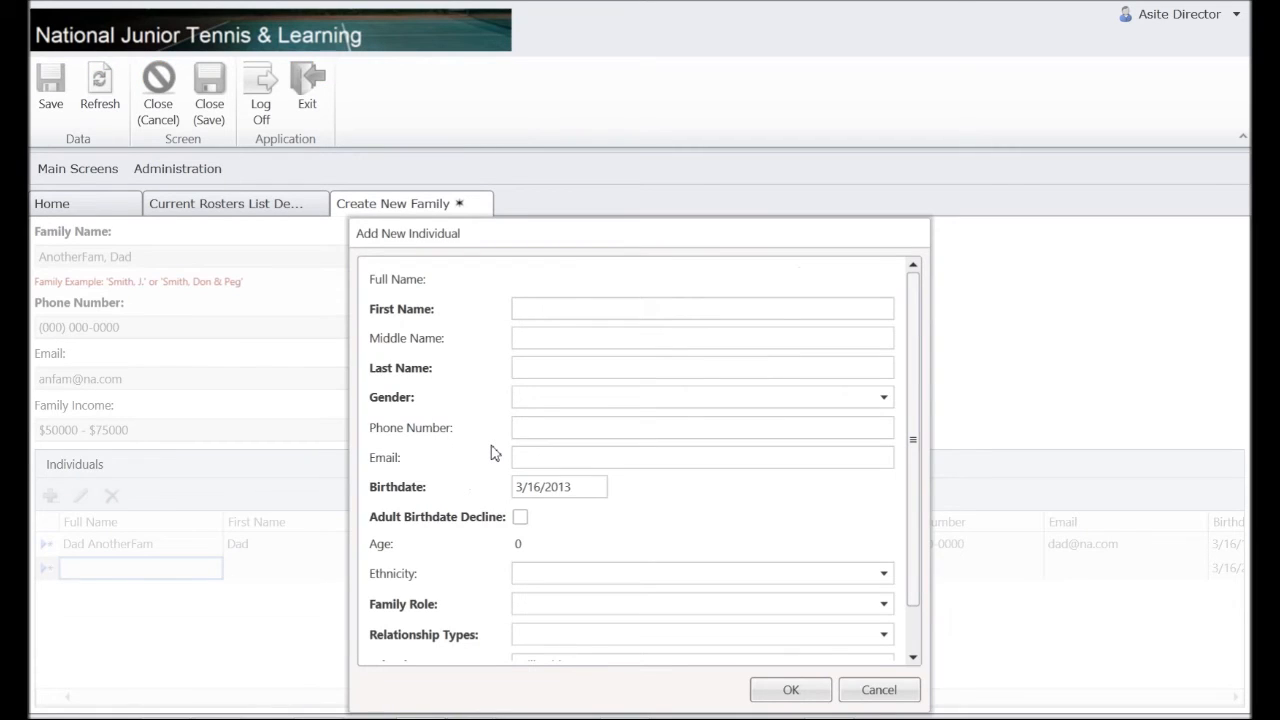
Enter the mother's first and last name, gender Female, and a placeholder phone and e-mail.
text(Mom)
key(Tab)
text(Anot)
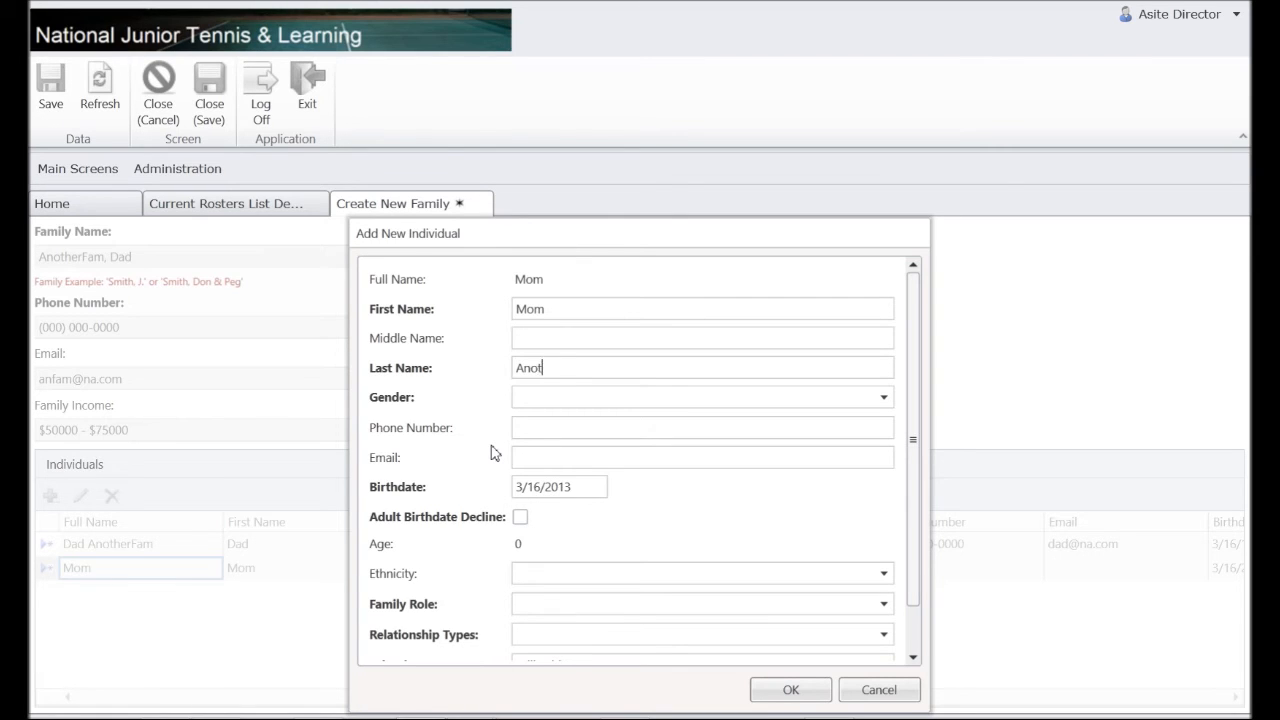
text(herFam)
key(Tab)
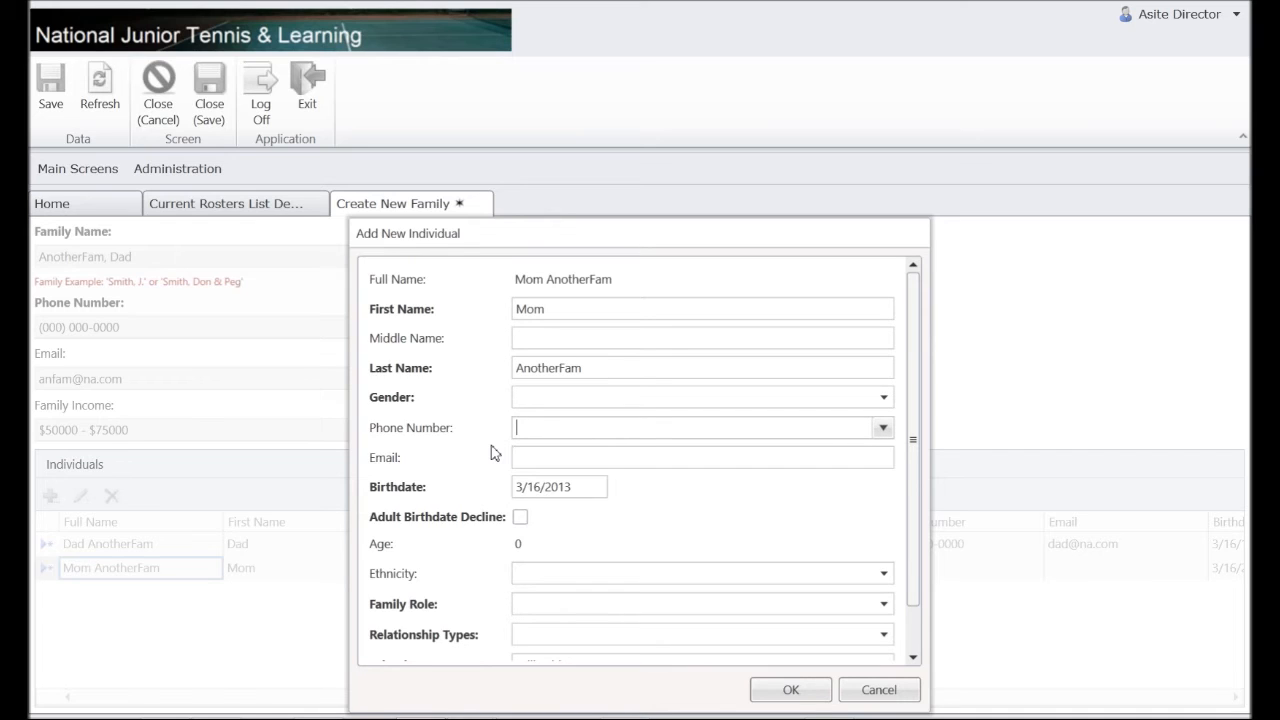
click(607, 397)
text(Female)
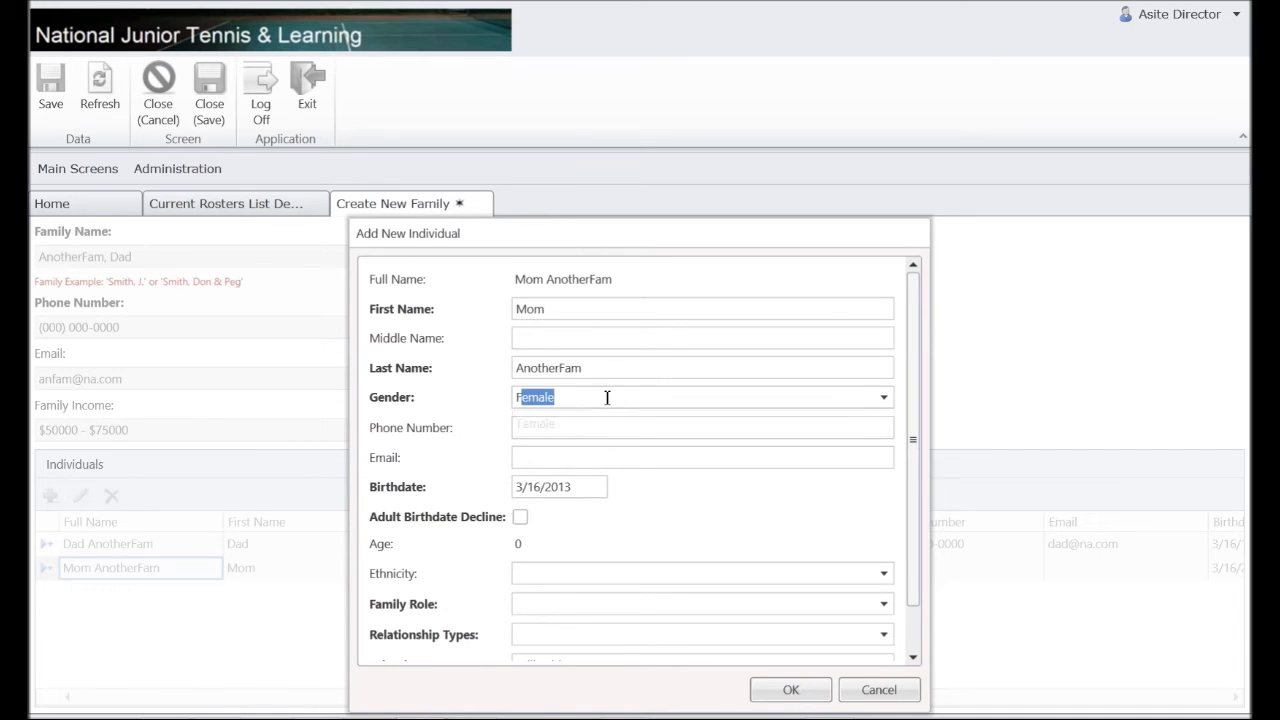
key(Tab)
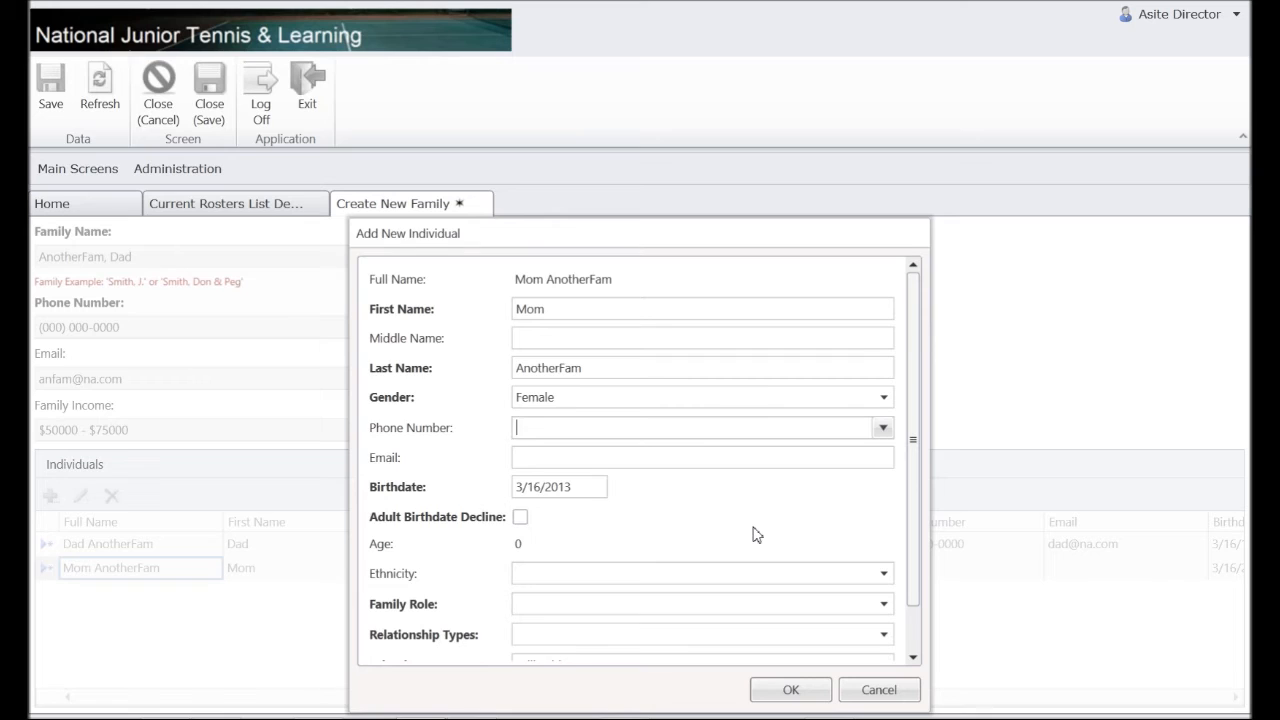
text(0000000000)
key(Tab)
key(Tab)
text(mom@)
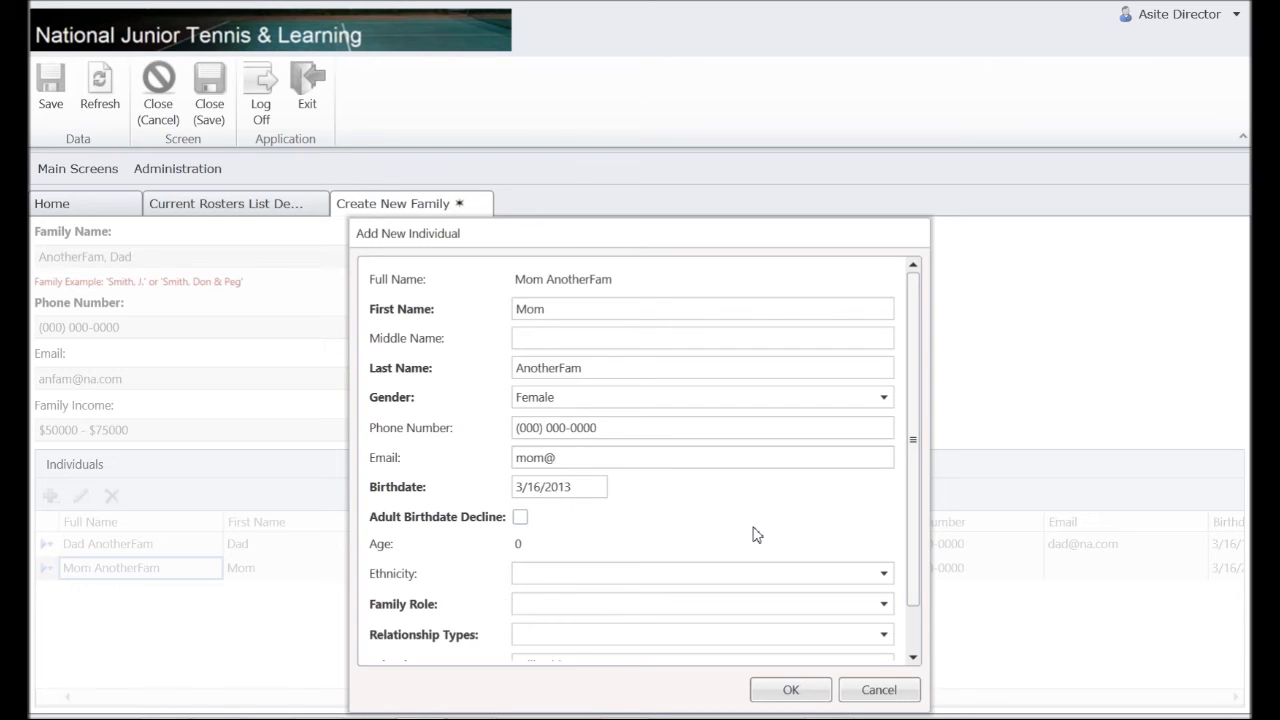
text(na.com)
key(Tab)
text(3/16/1983)
key(Tab)
key(space)
key(Tab)
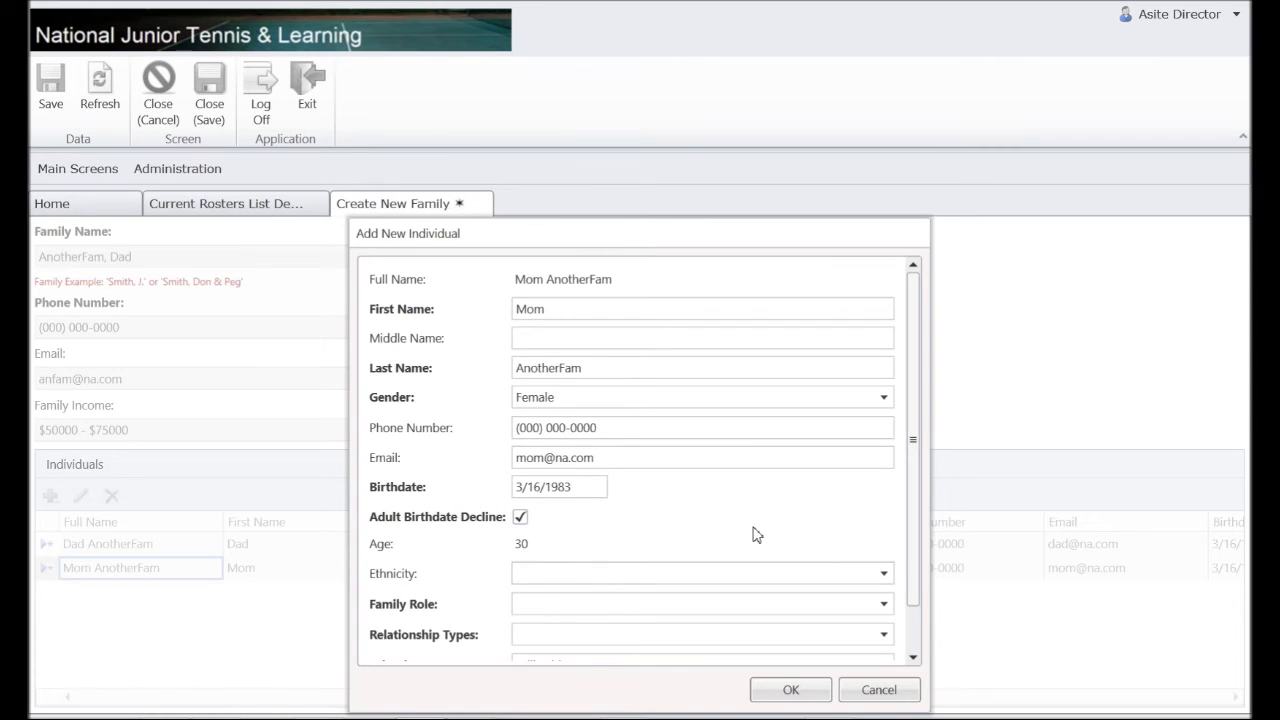
text(casian)
key(Tab)
text(m)
key(Tab)
text(m)
key(Tab)
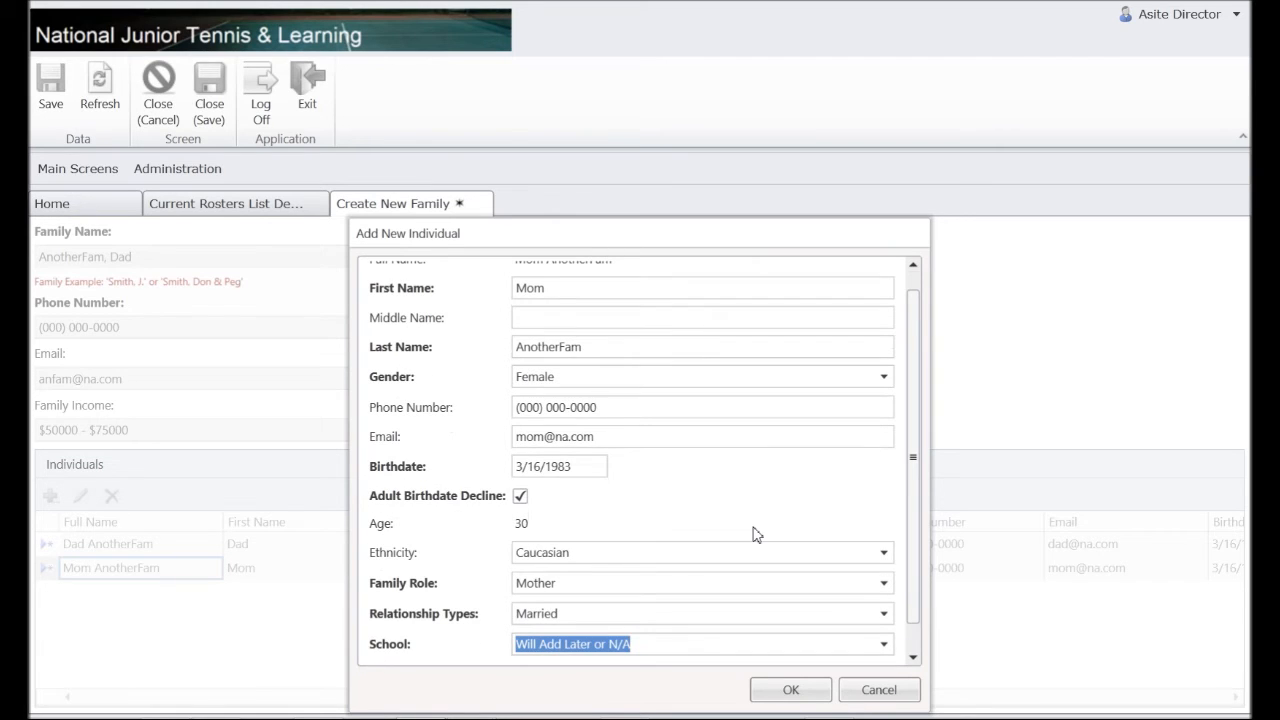
key(Tab)
key(Tab)
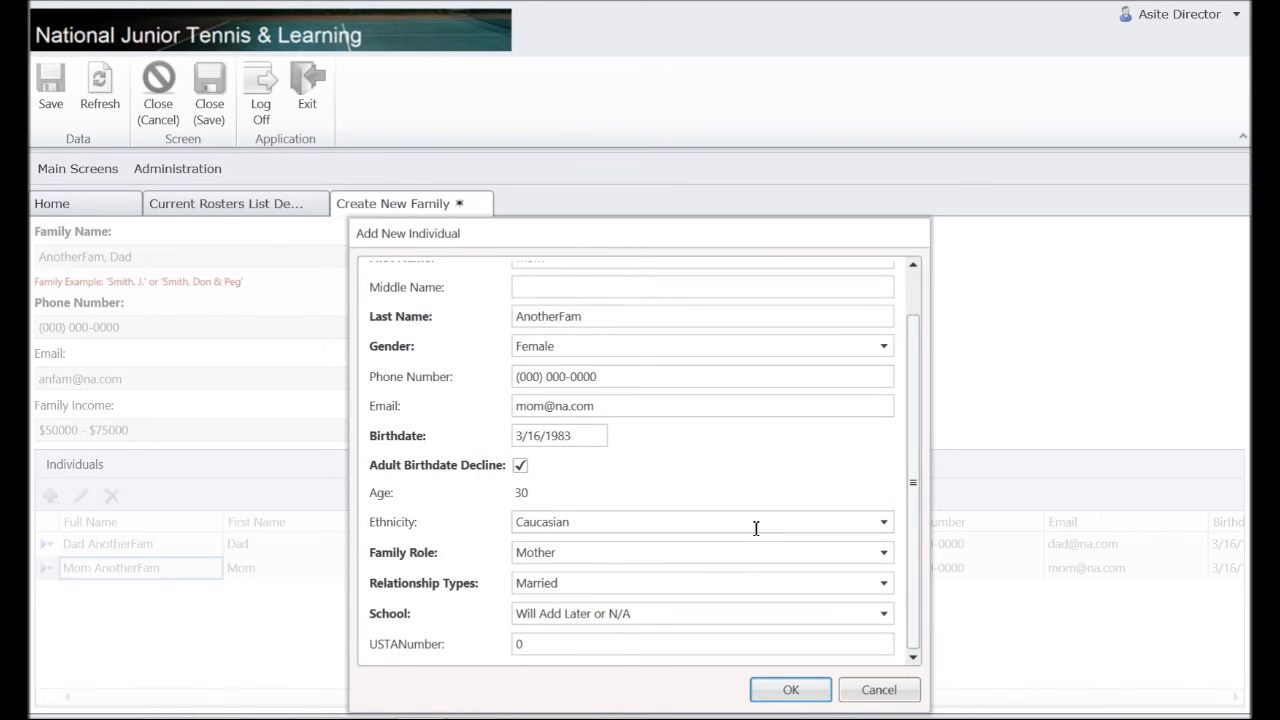
key(Return)
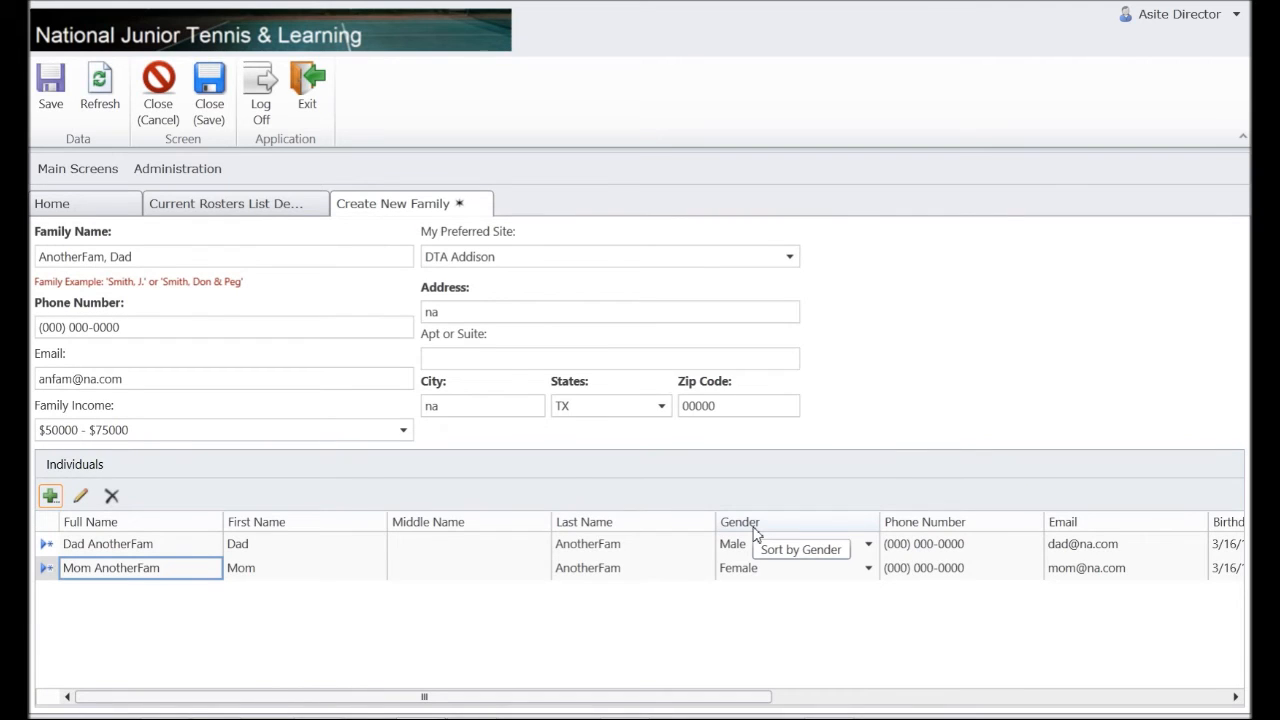
Start a third individual named Young AnotherFam with gender Female.
key(Return)
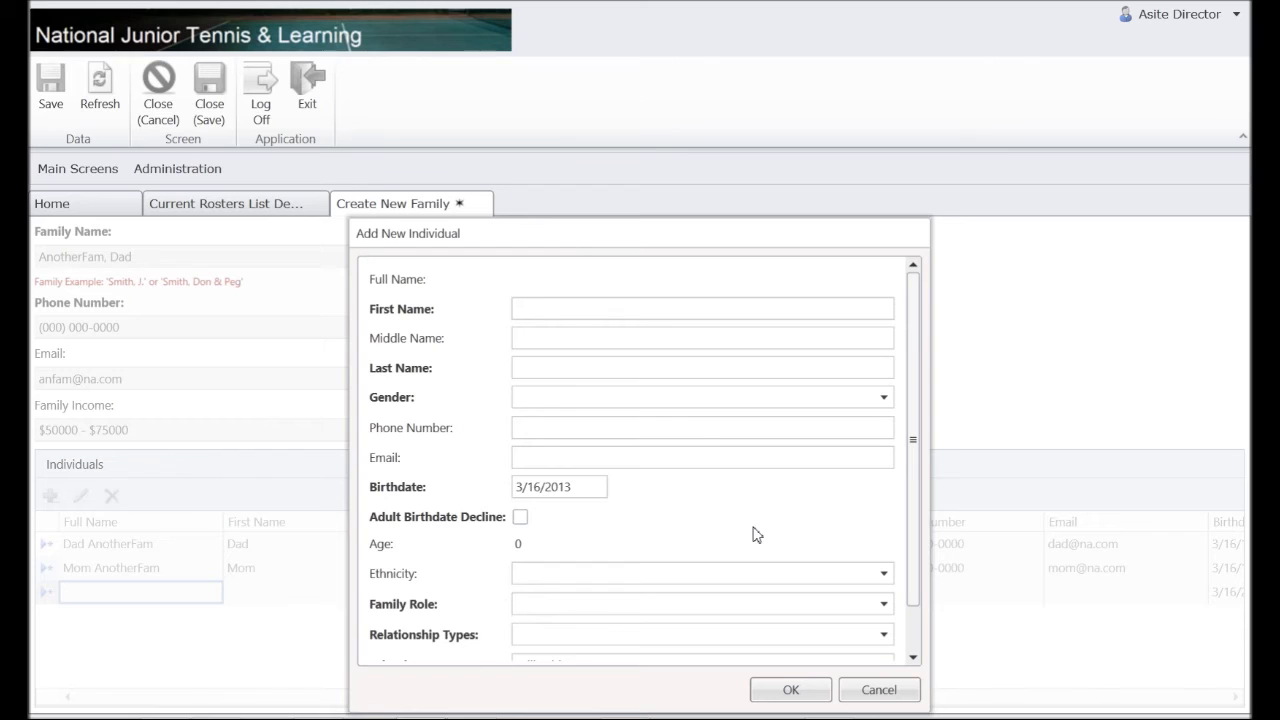
text(Young)
key(Tab)
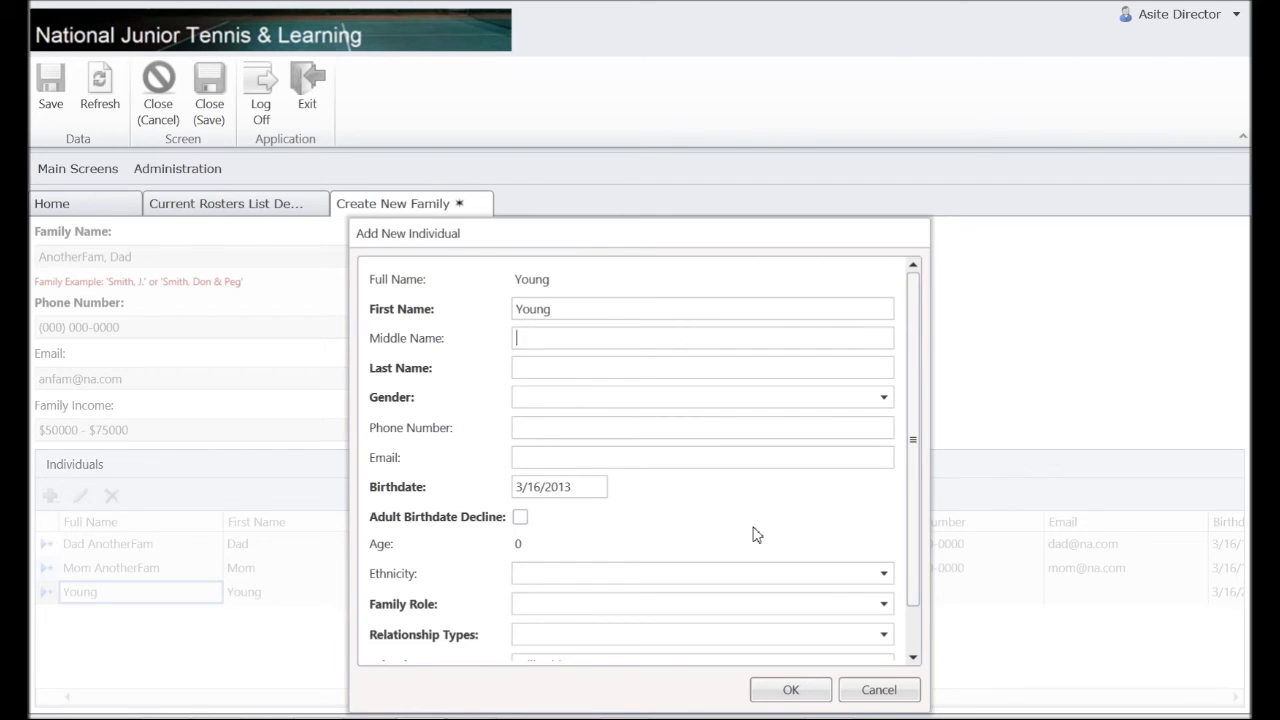
text(AnotherFam)
key(Tab)
text(F)
key(Tab)
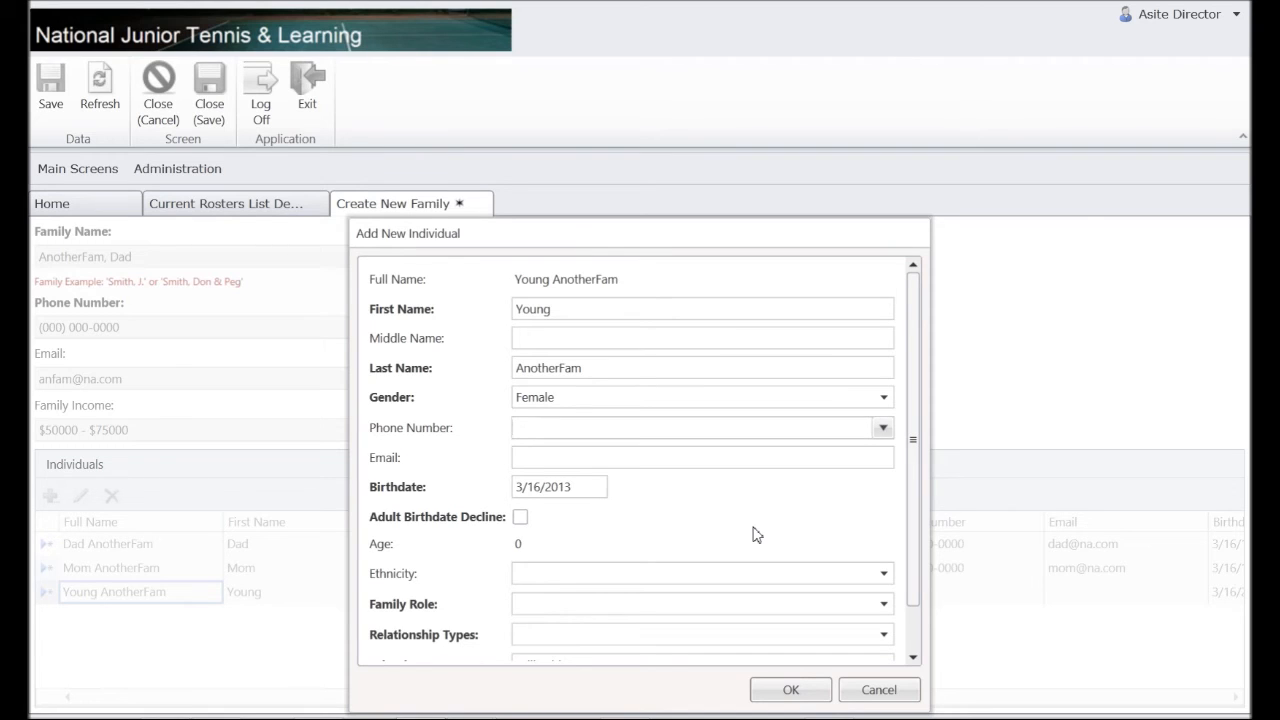
Set her birthdate to 3/16/2005, Caucasian, Daughter and Child, and add her to the family.
key(Tab)
key(Tab)
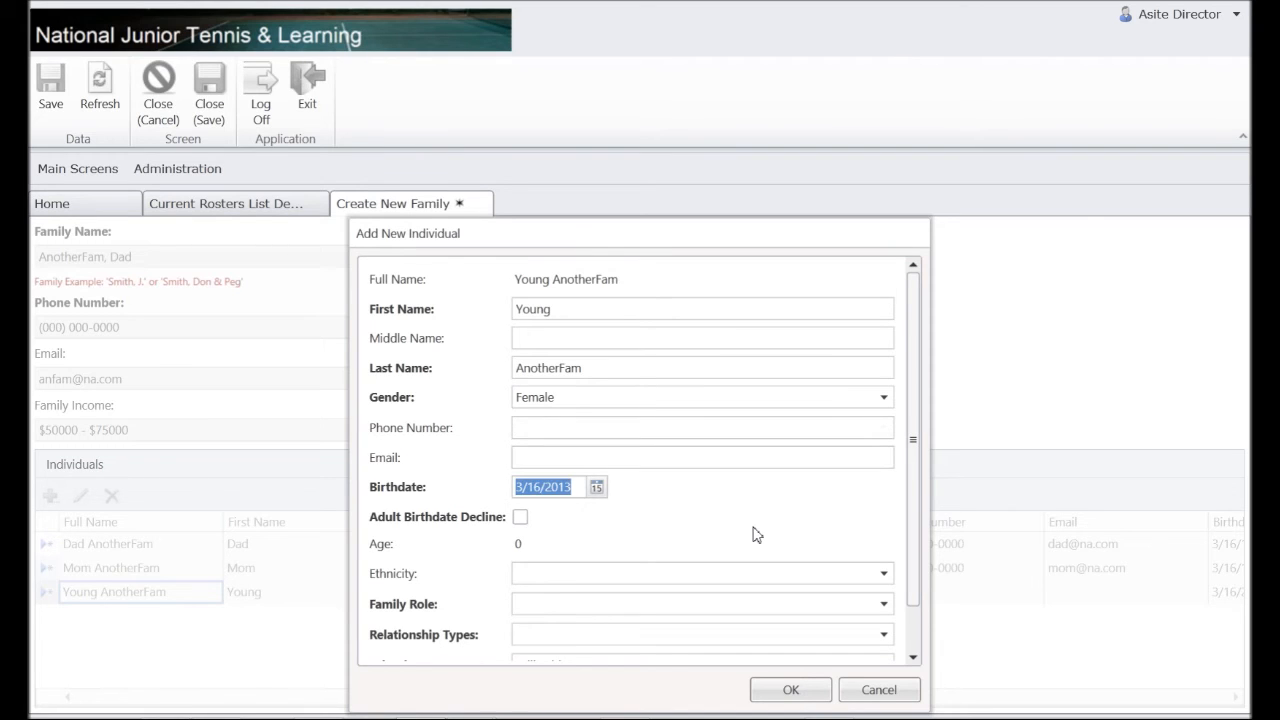
key(End)
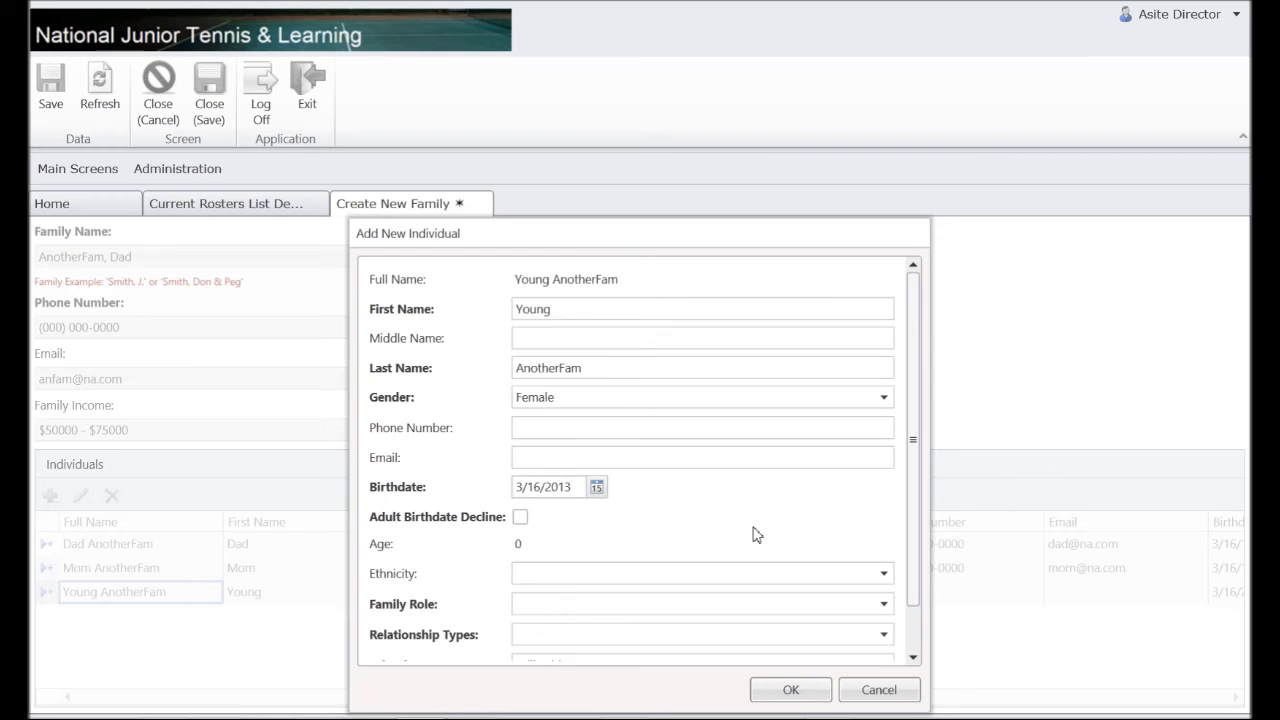
key(BackSpace)
key(BackSpace)
text(05)
key(Tab)
key(Tab)
text(c)
key(Tab)
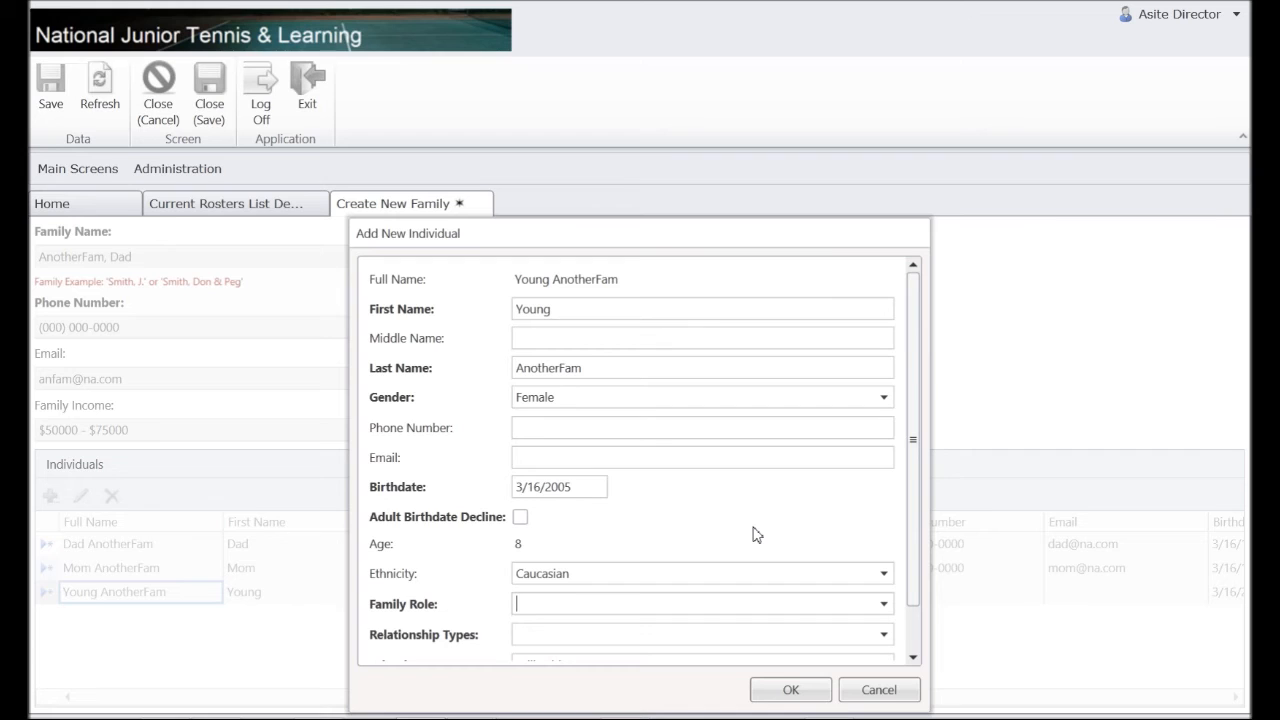
text(Daughter)
key(Tab)
text(C)
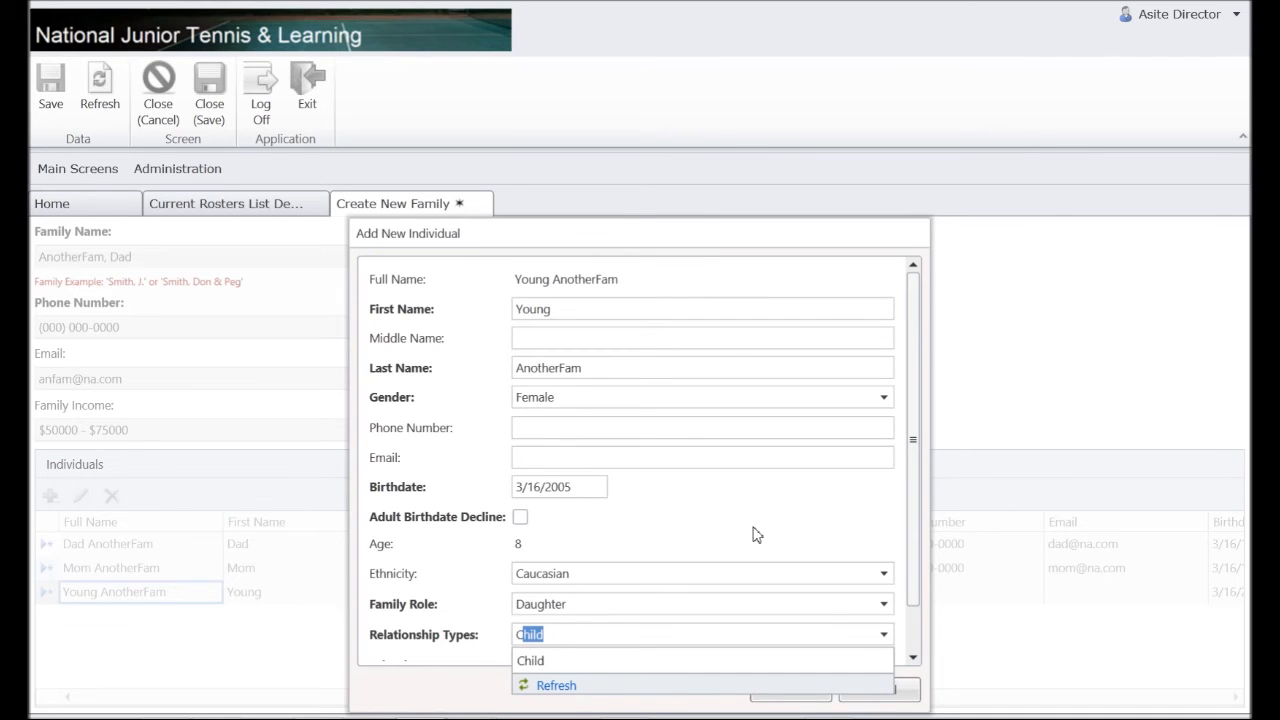
key(Tab)
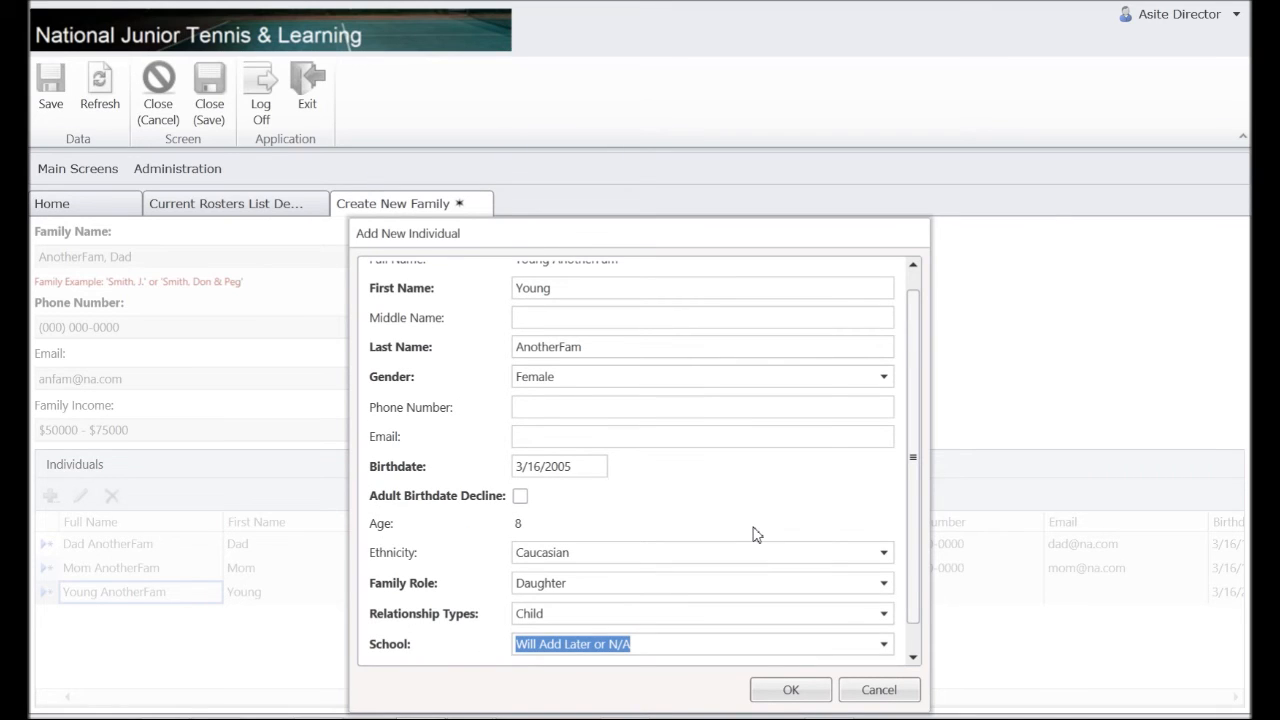
key(Tab)
key(Tab)
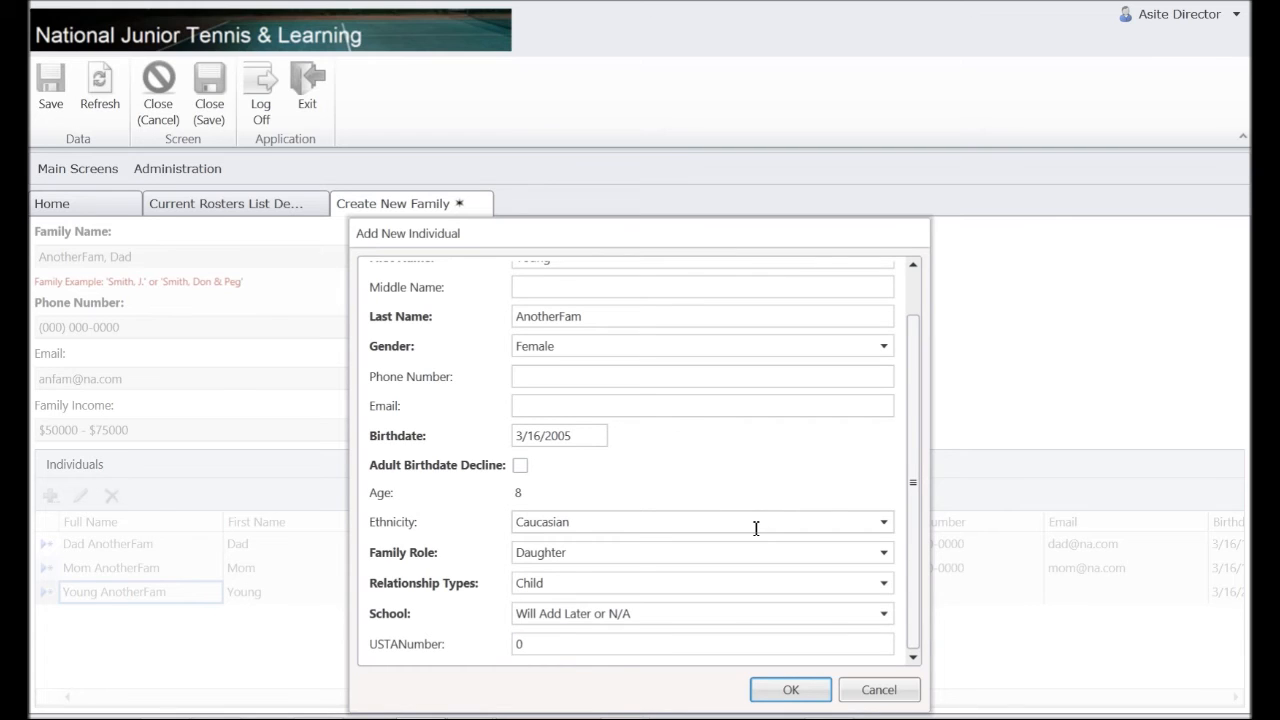
key(Return)
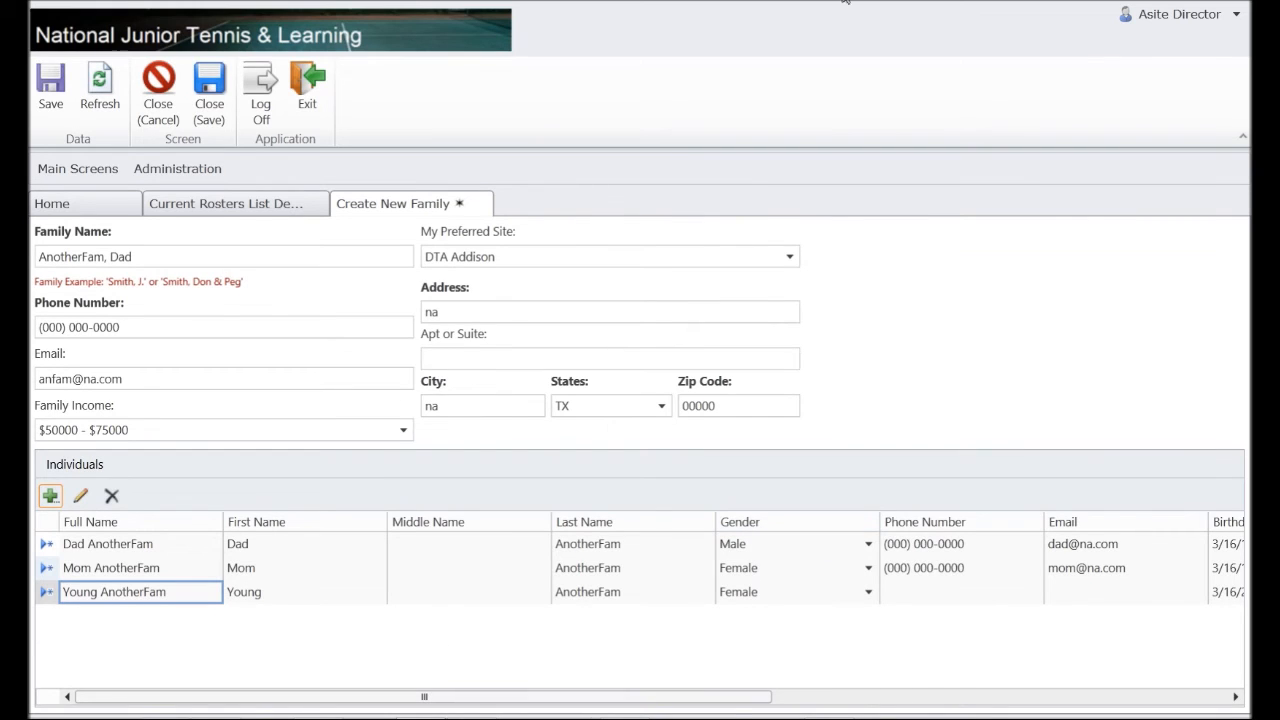
Save the new family record and dismiss the record-saved confirmation.
click(44, 88)
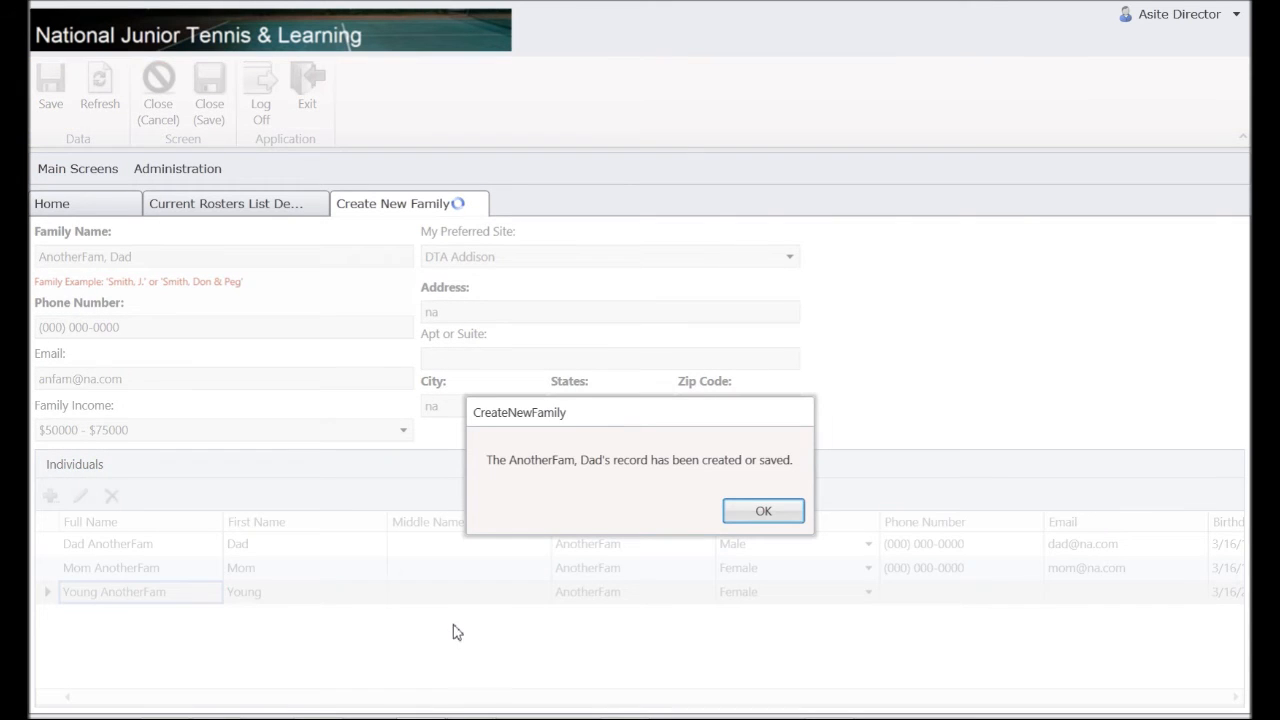
click(777, 518)
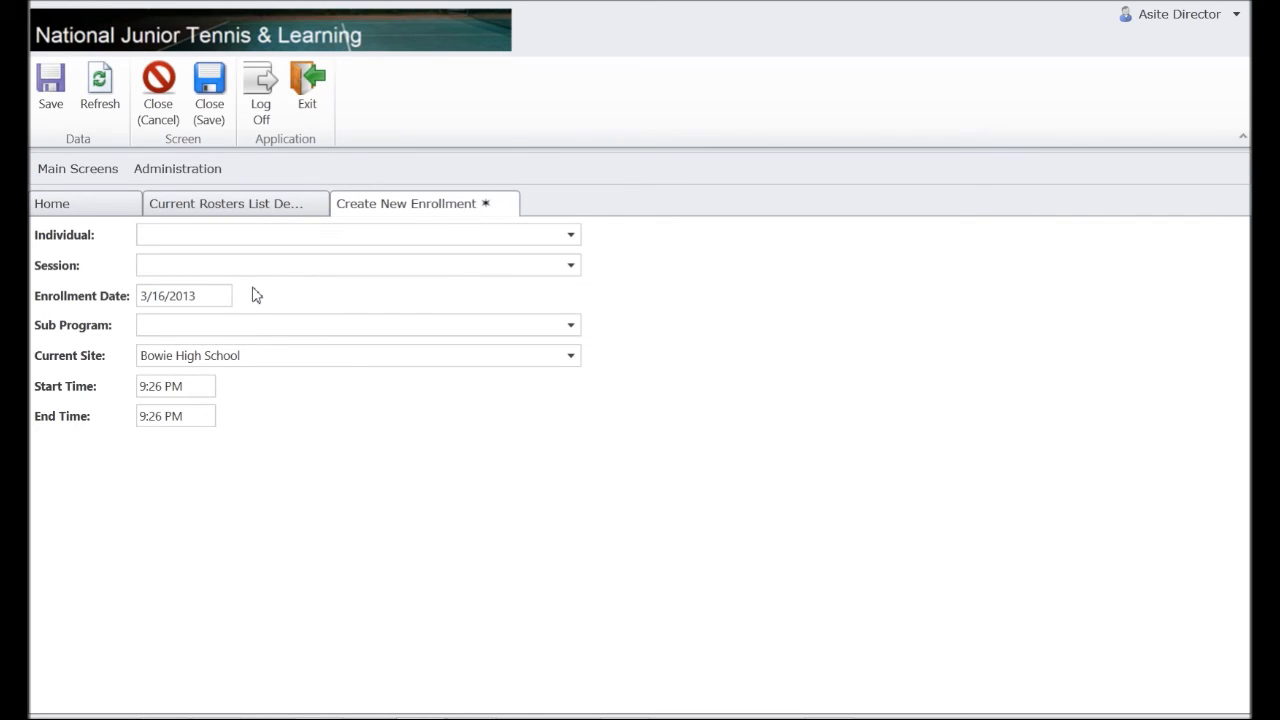
Choose the new daughter as the Individual and Spring 2013 as the Session.
text(Young AnotherFam)
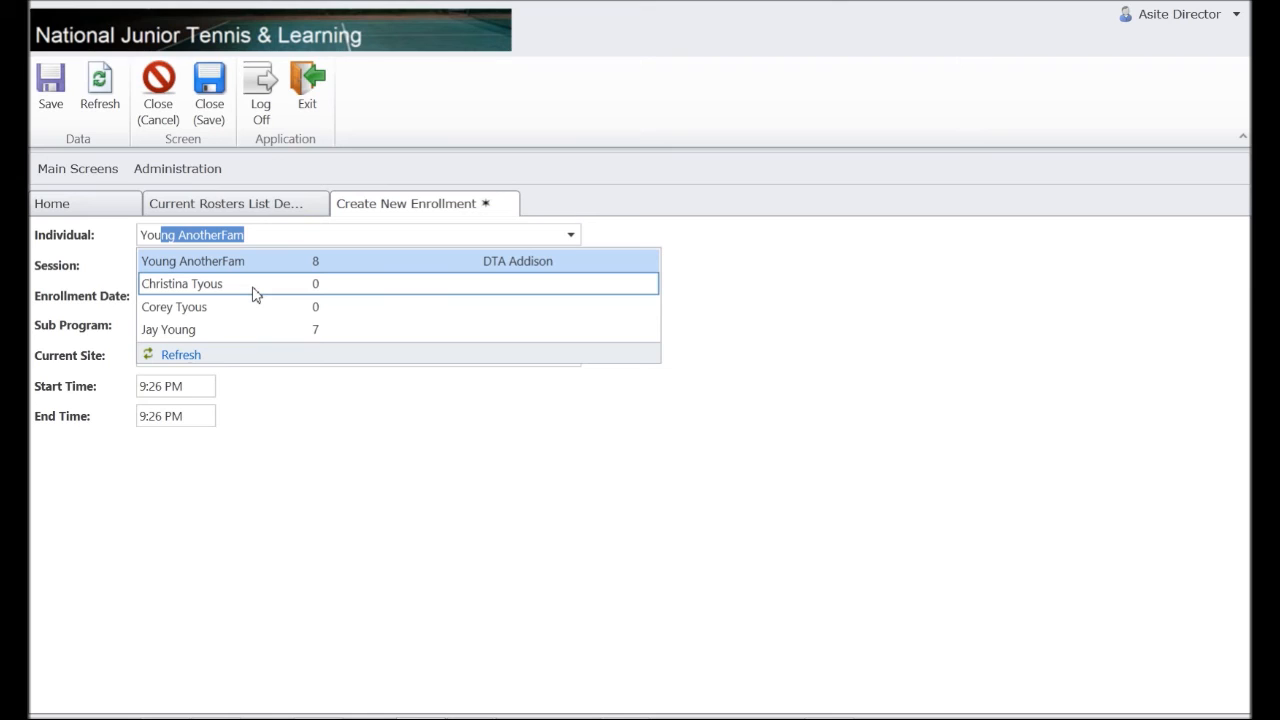
key(Tab)
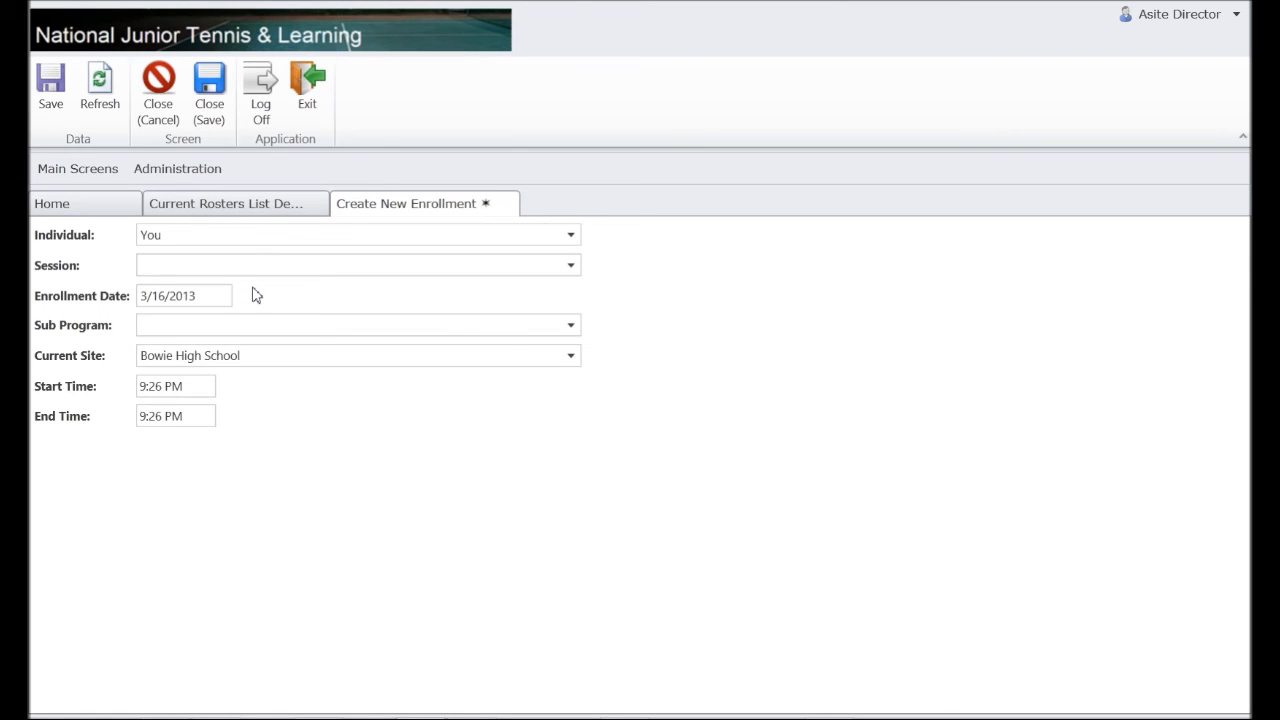
click(278, 242)
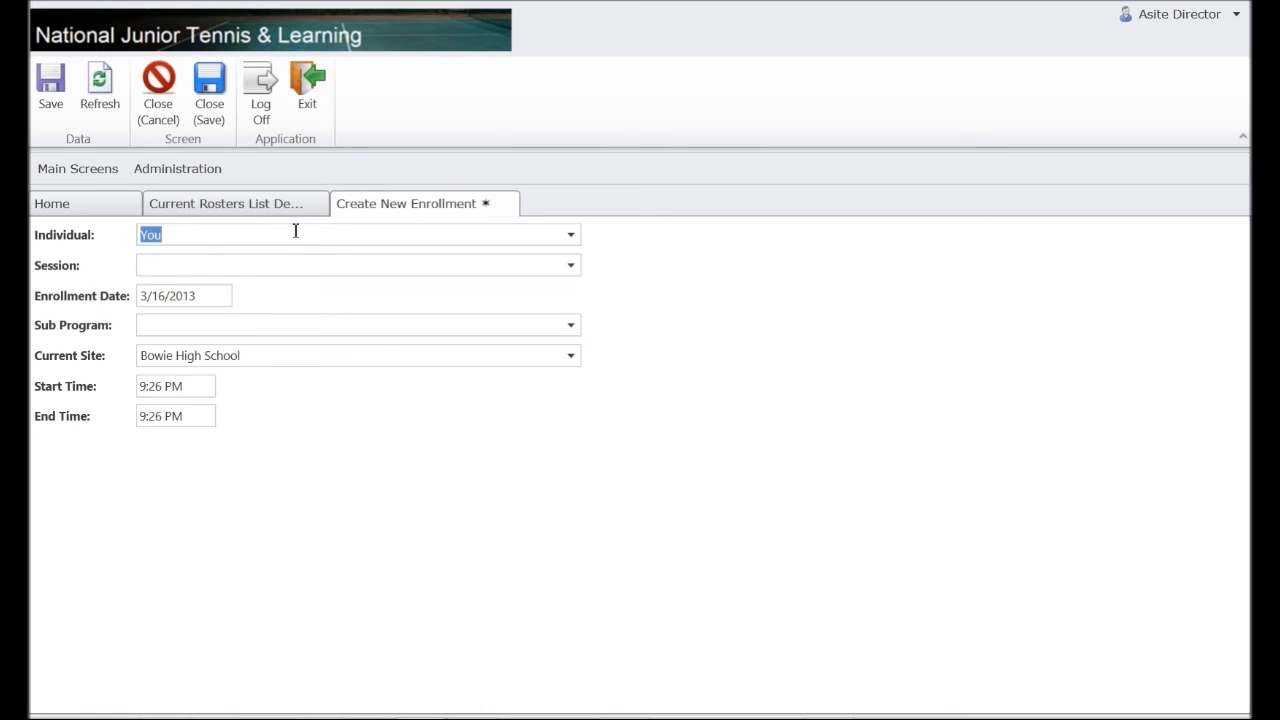
text(You)
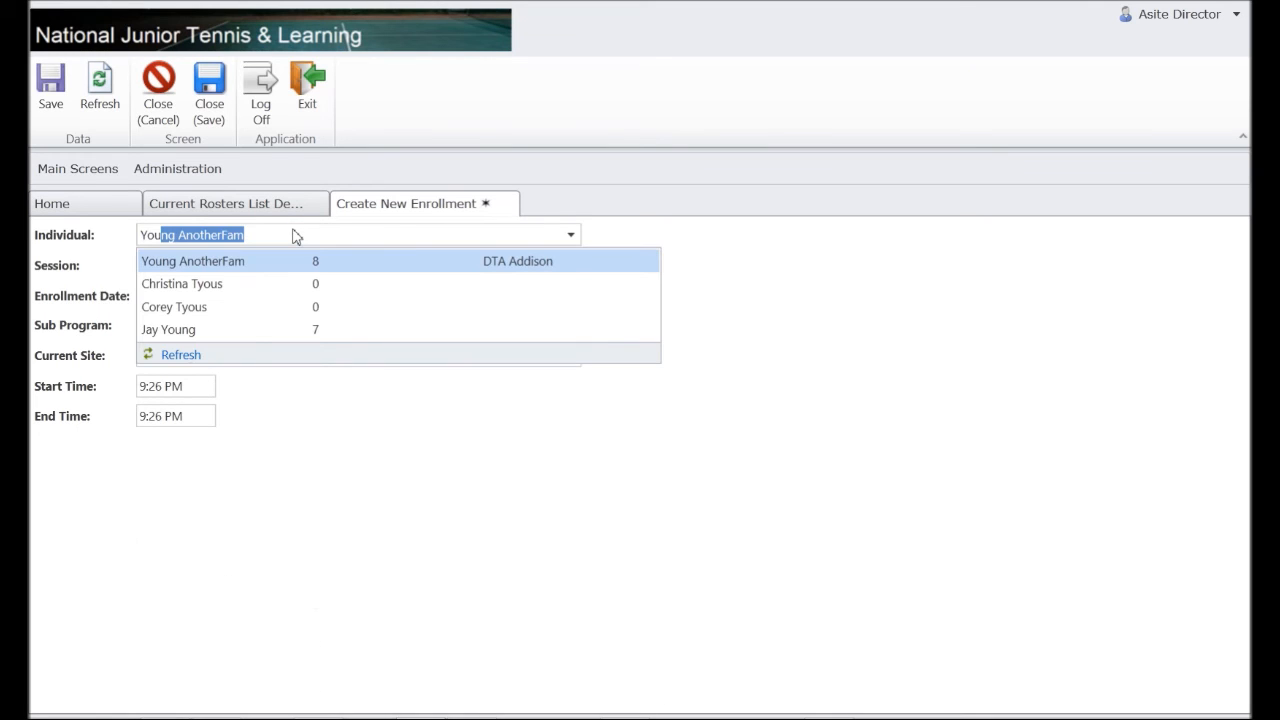
key(Tab)
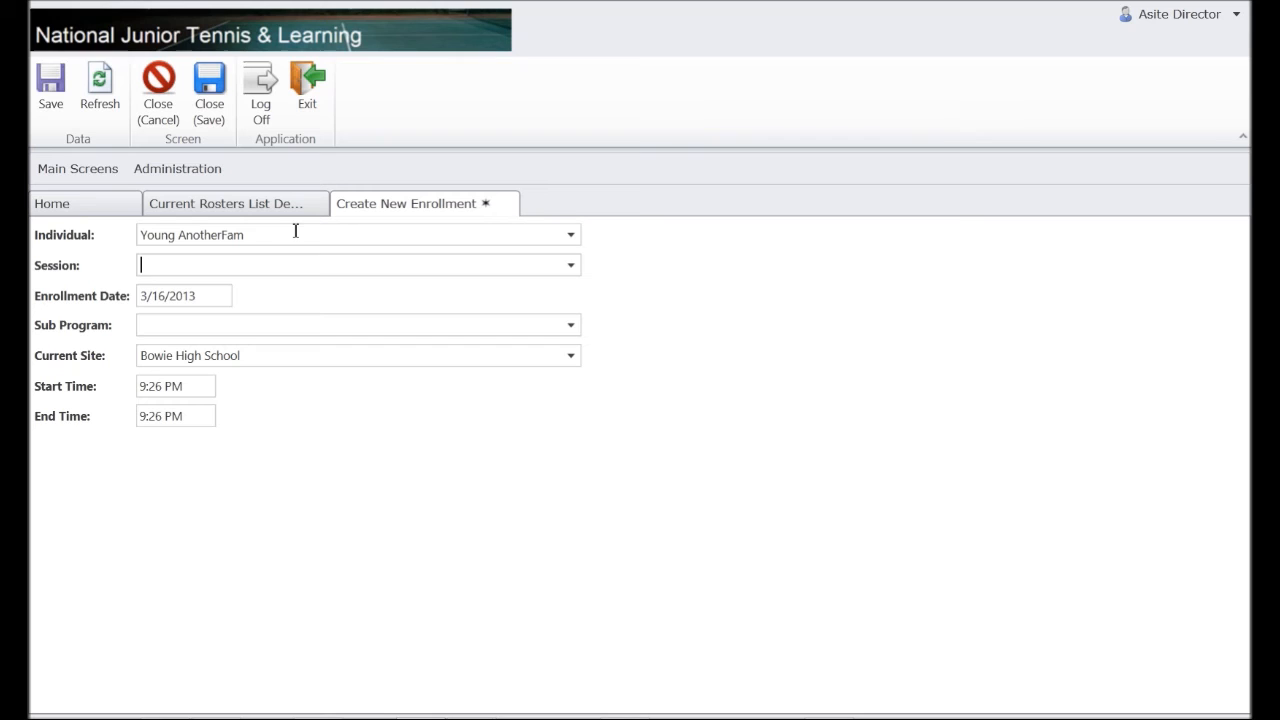
text(s)
key(Tab)
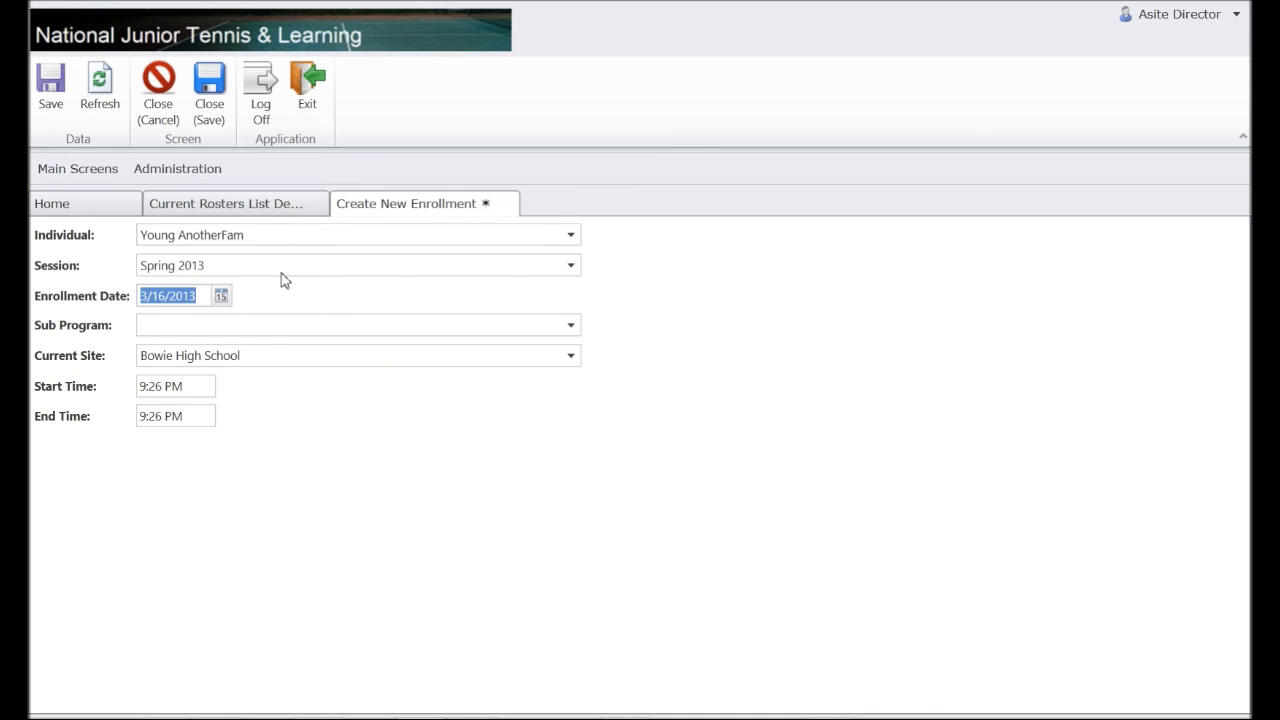
Set enrollment date 3/2/2013, sub program Slam Jammers I and site DTA Addison.
click(221, 296)
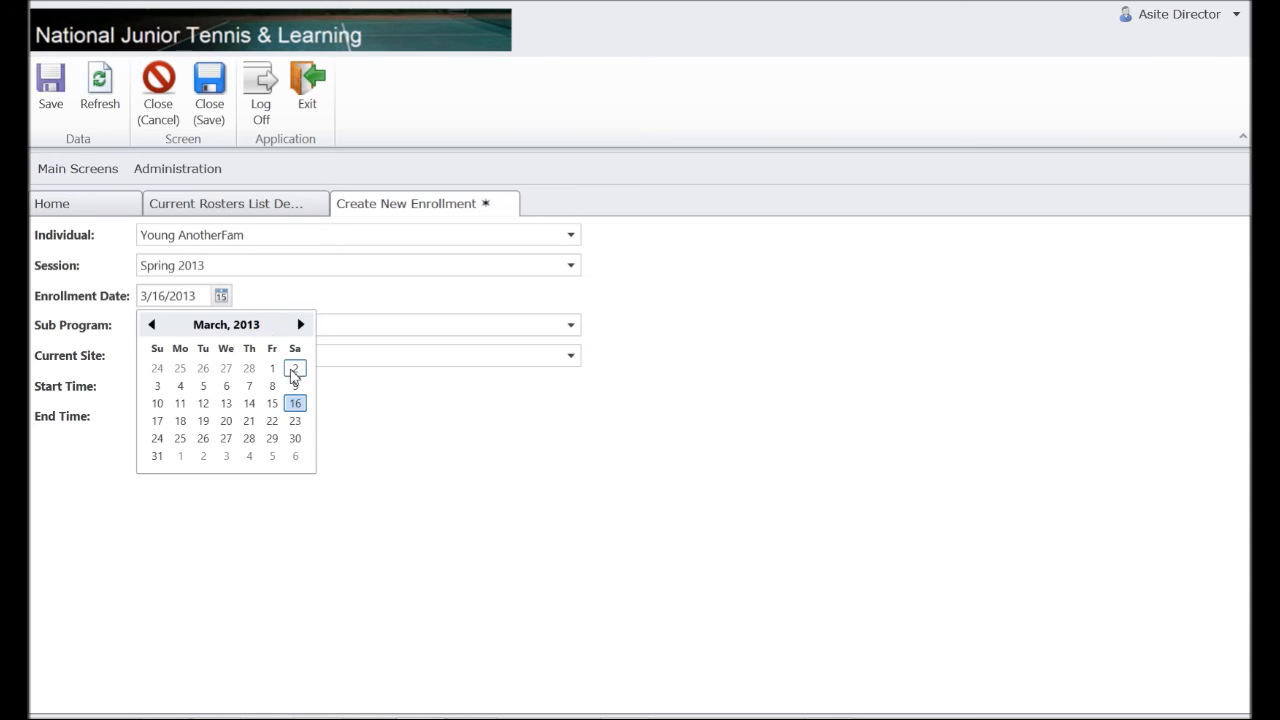
click(293, 368)
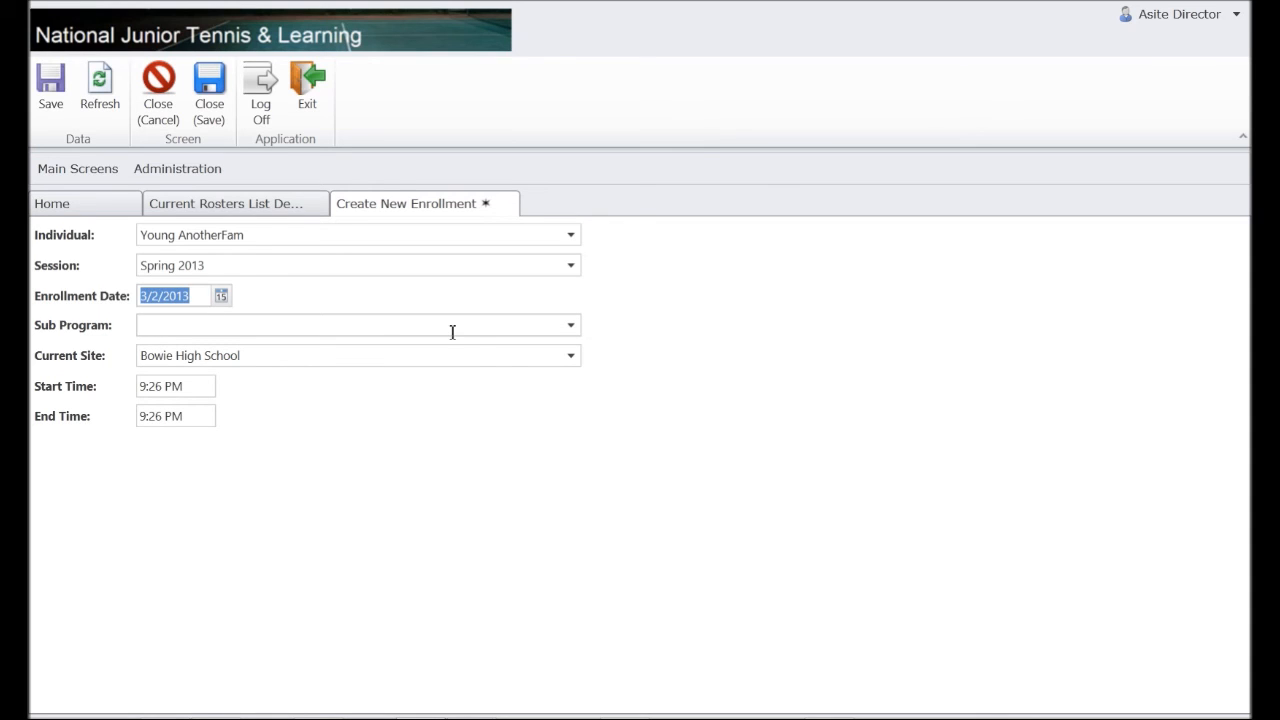
key(Tab)
text(s)
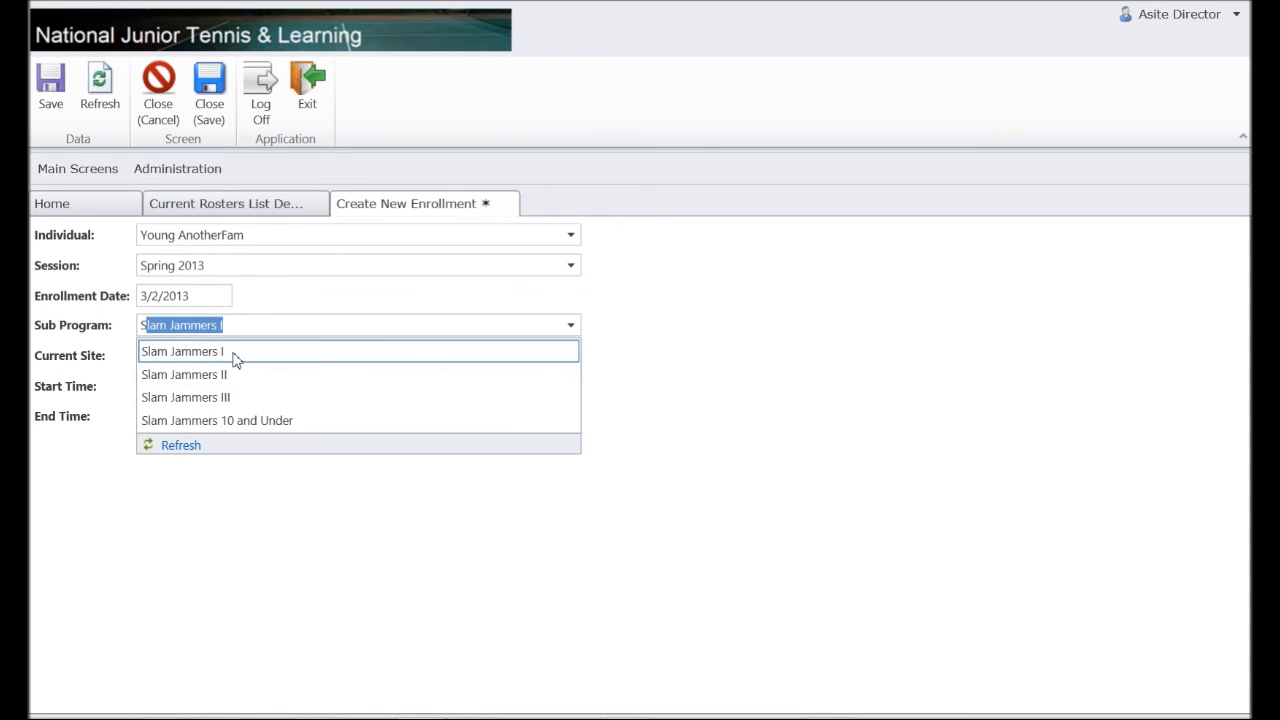
click(238, 353)
key(Tab)
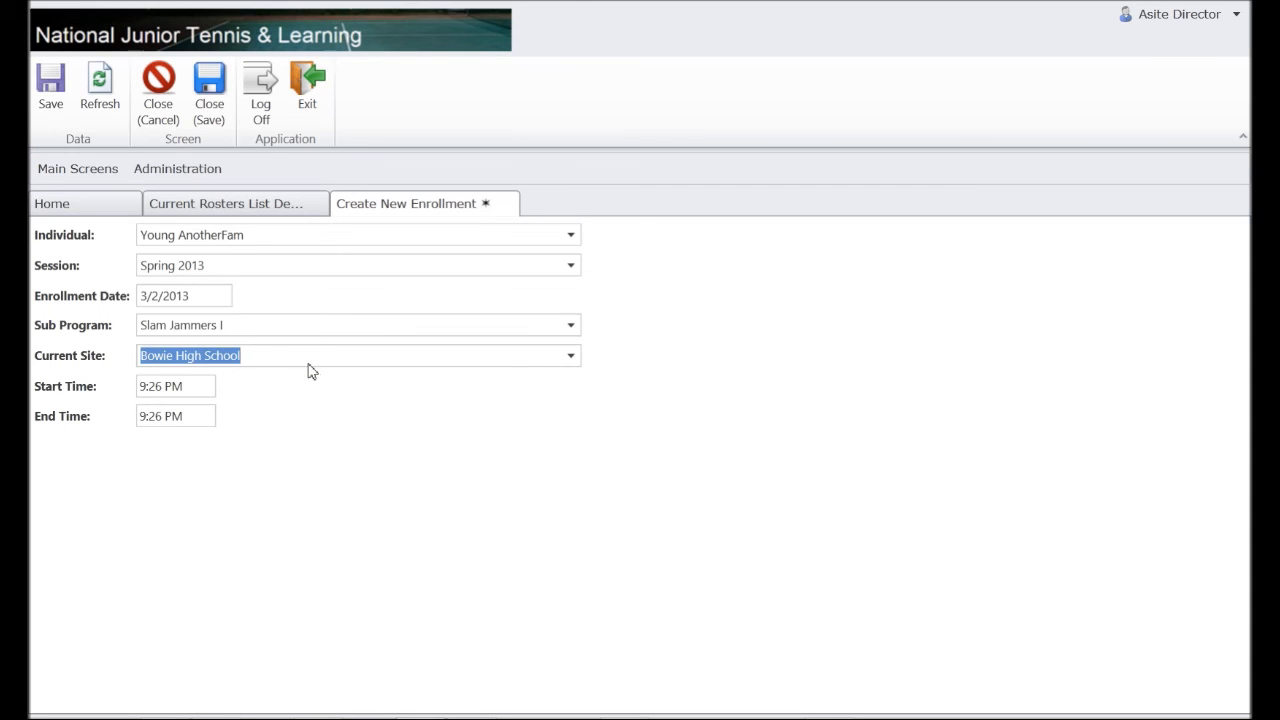
text(dta)
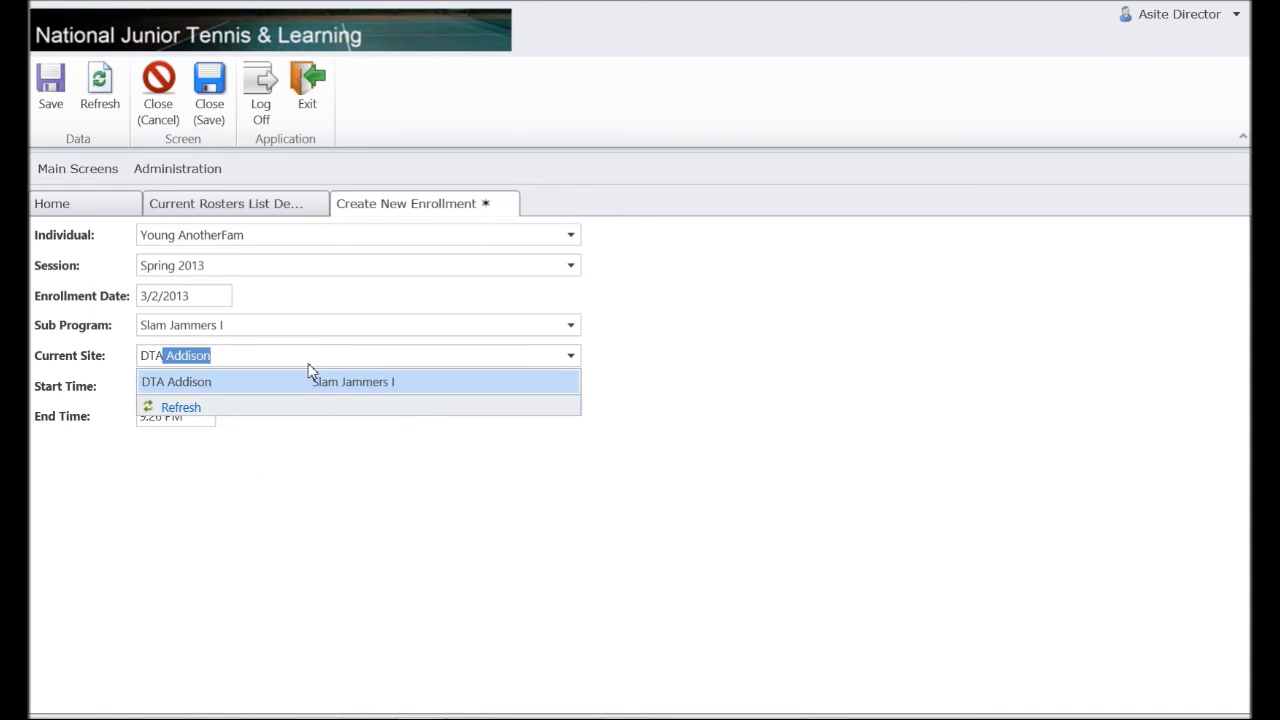
key(Tab)
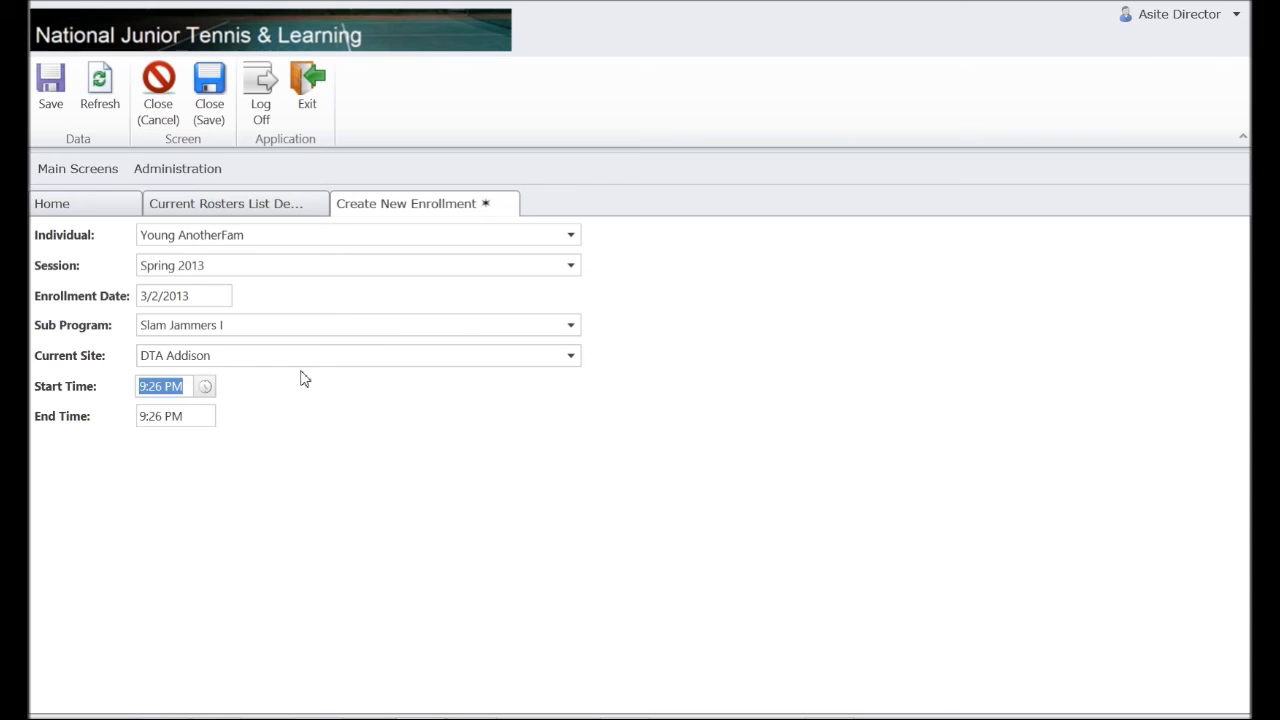
Set the start time to 9:00 AM and end time to 11:00 AM, then save the enrollment.
click(205, 386)
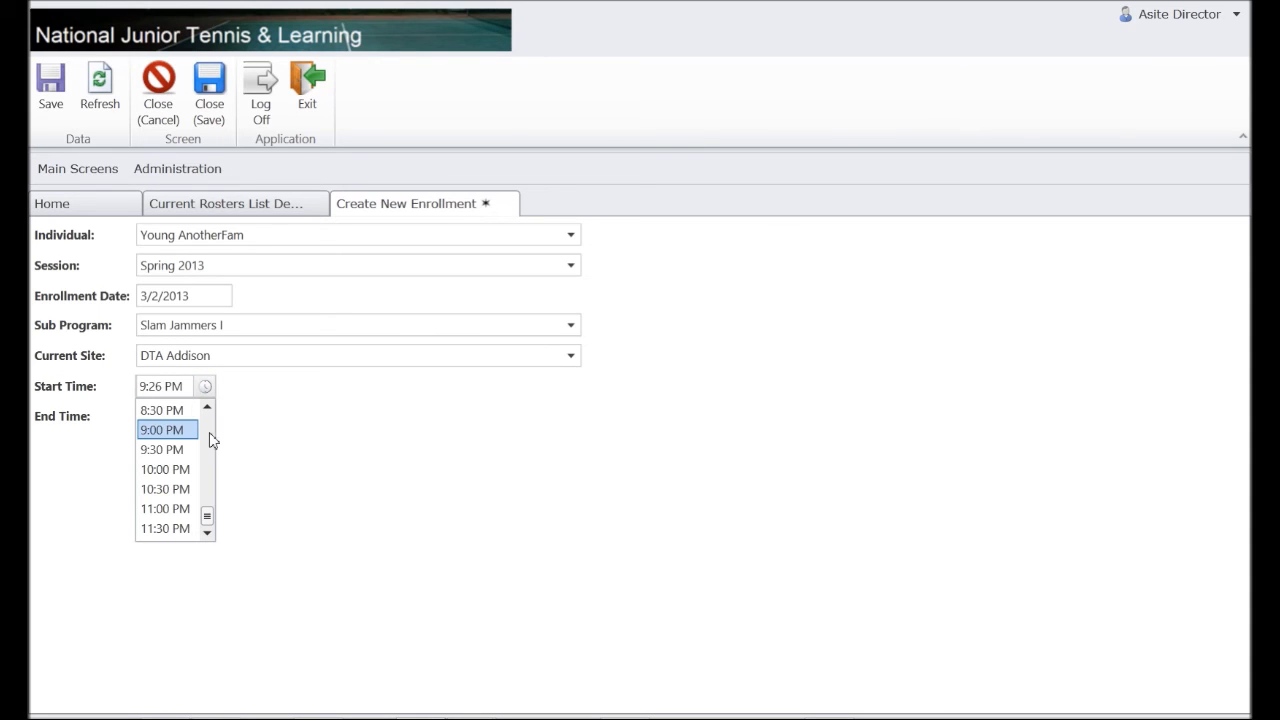
drag(207, 522, 213, 469)
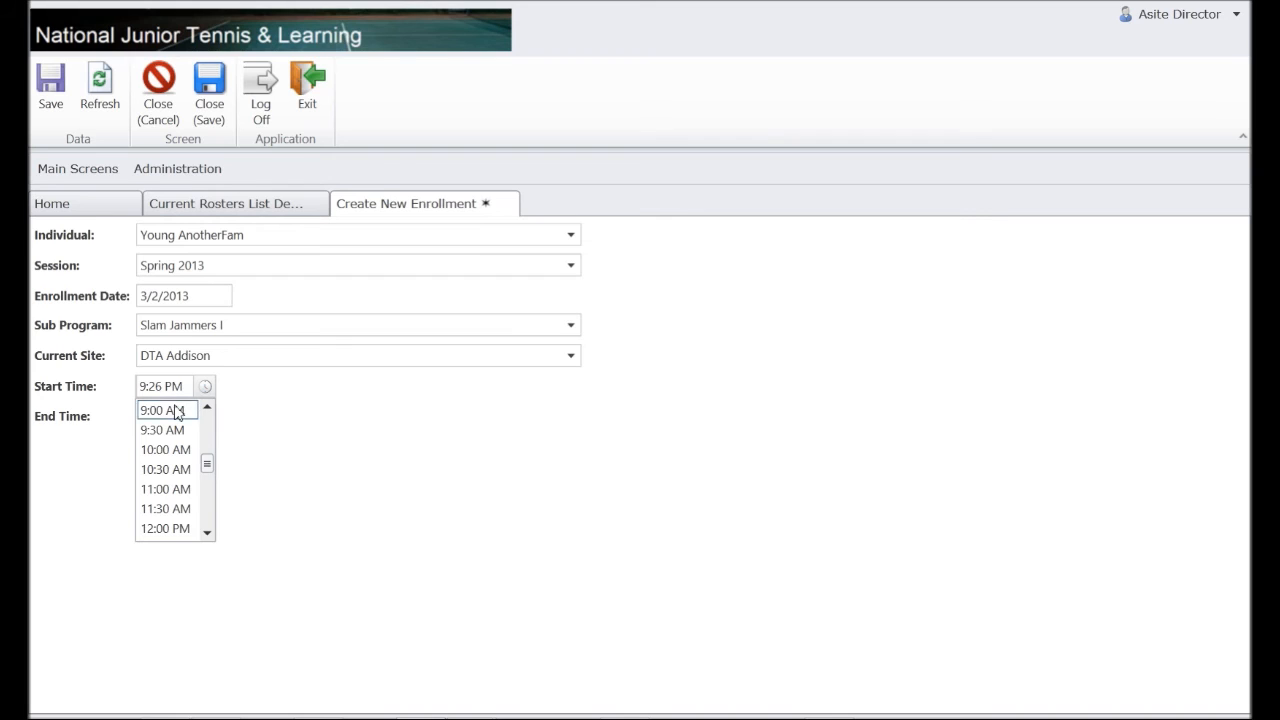
click(171, 410)
click(208, 421)
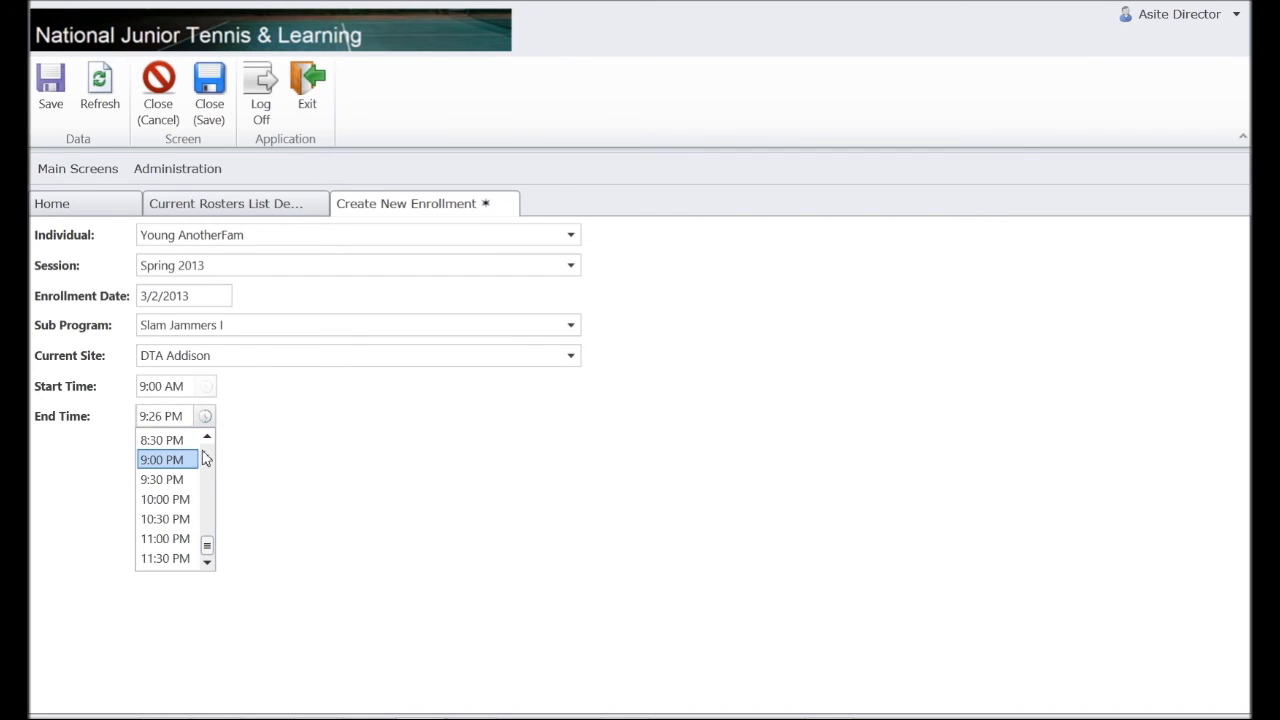
drag(206, 551, 208, 486)
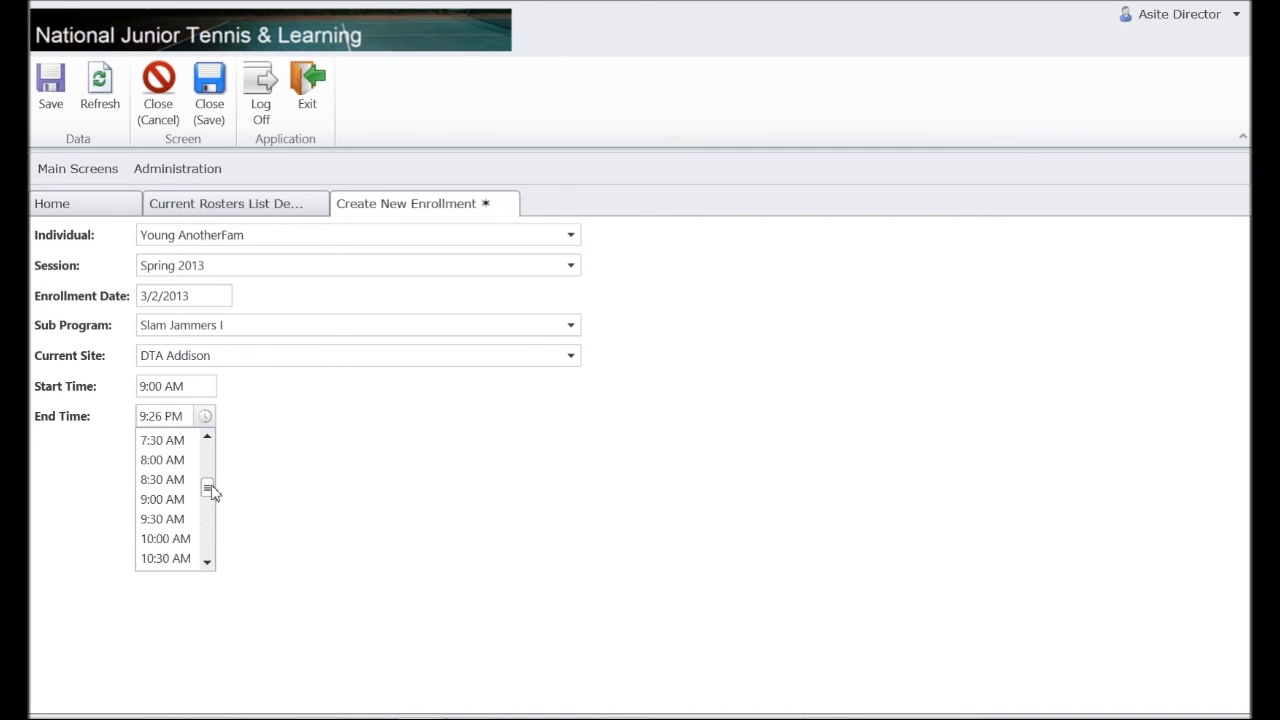
click(207, 562)
click(166, 558)
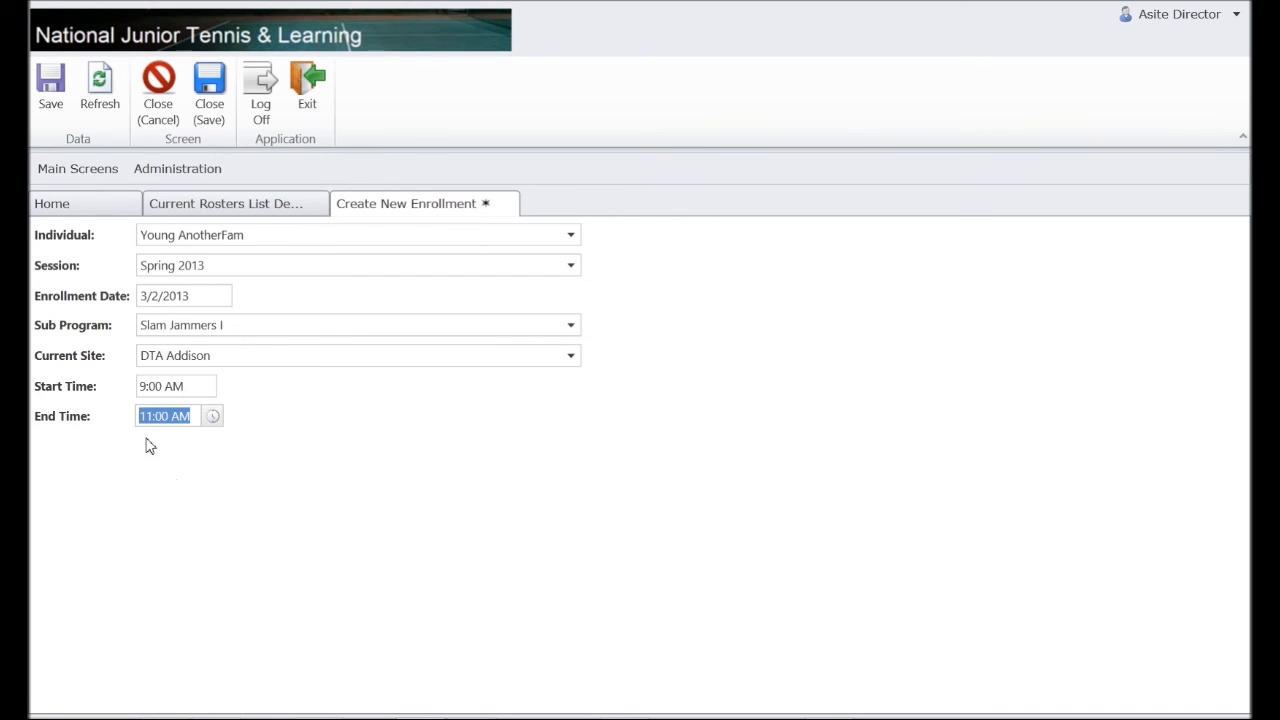
click(50, 88)
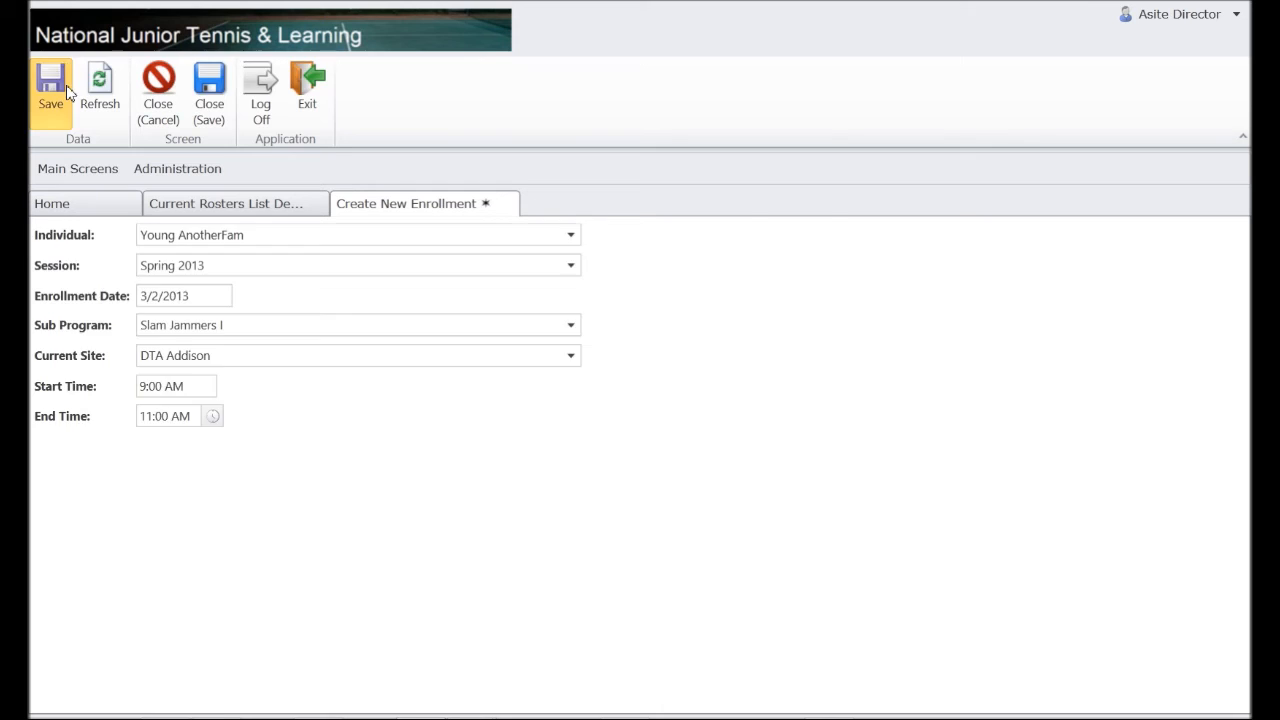
Dismiss the save confirmation and reload Current Rosters to include the new enrollment.
click(752, 513)
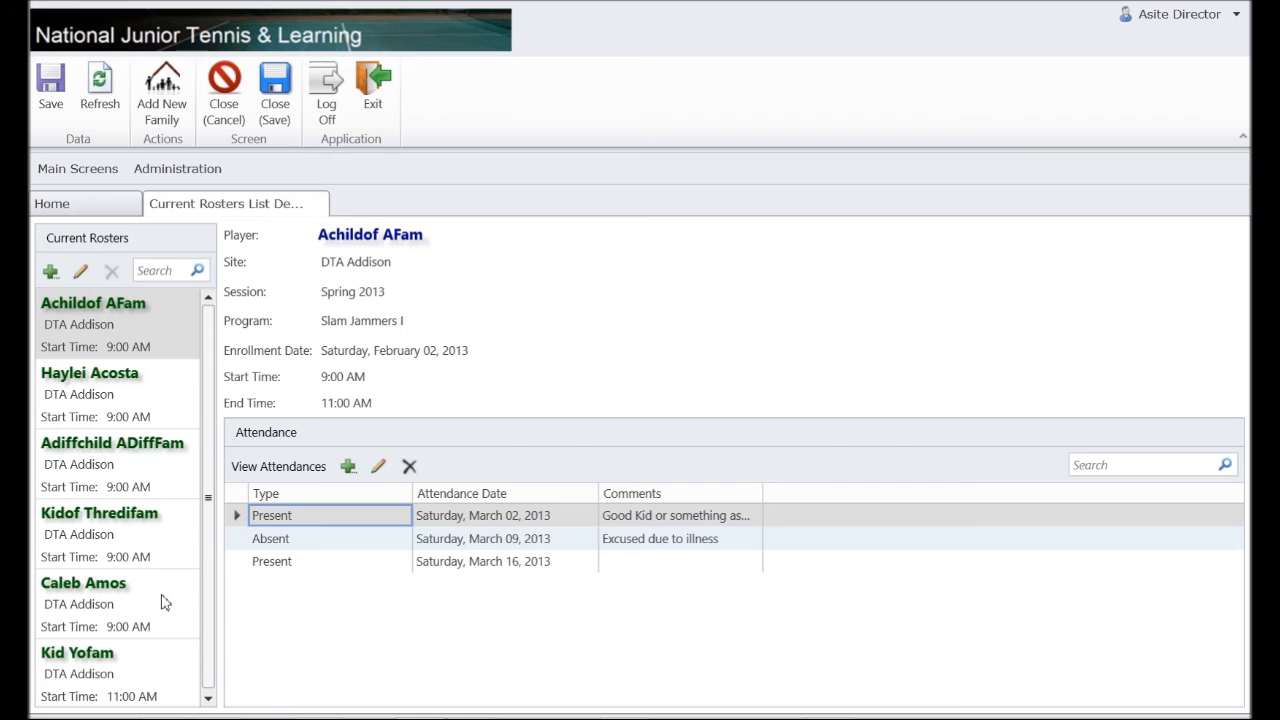
click(108, 348)
click(104, 92)
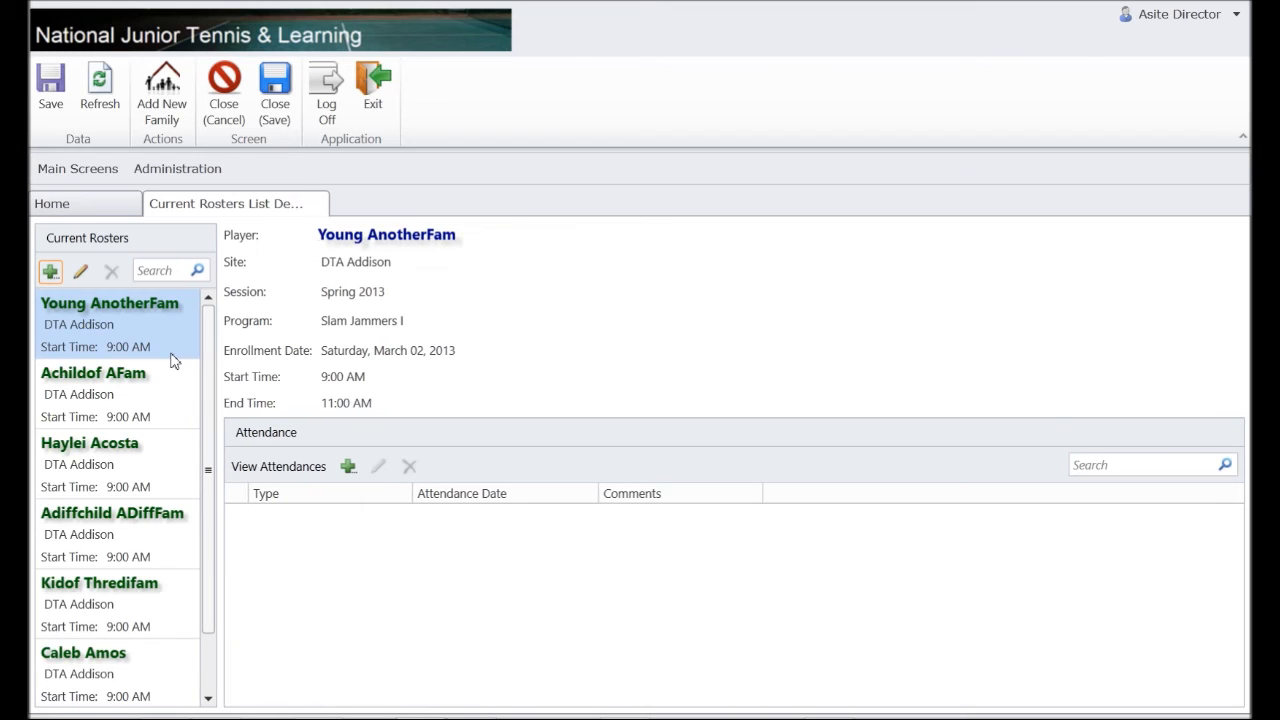
drag(206, 600, 200, 686)
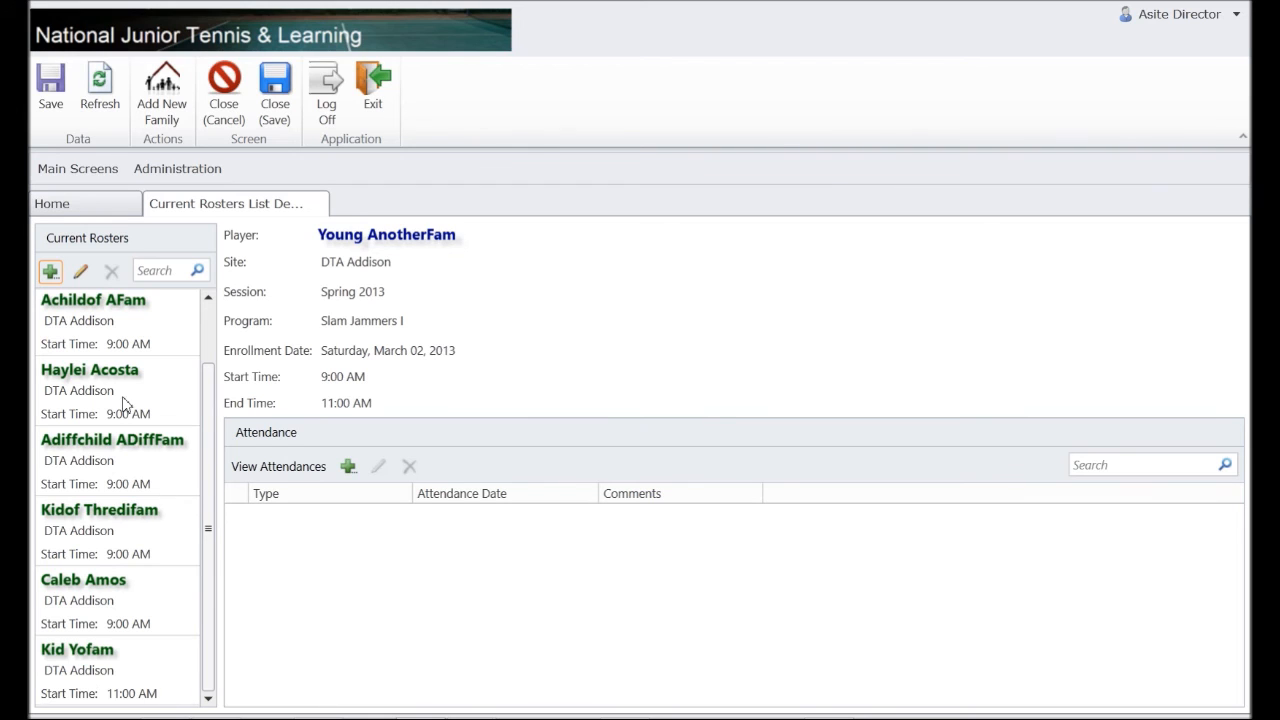
Browse several players' roster details, ending on the new daughter's entry with no attendance.
click(160, 470)
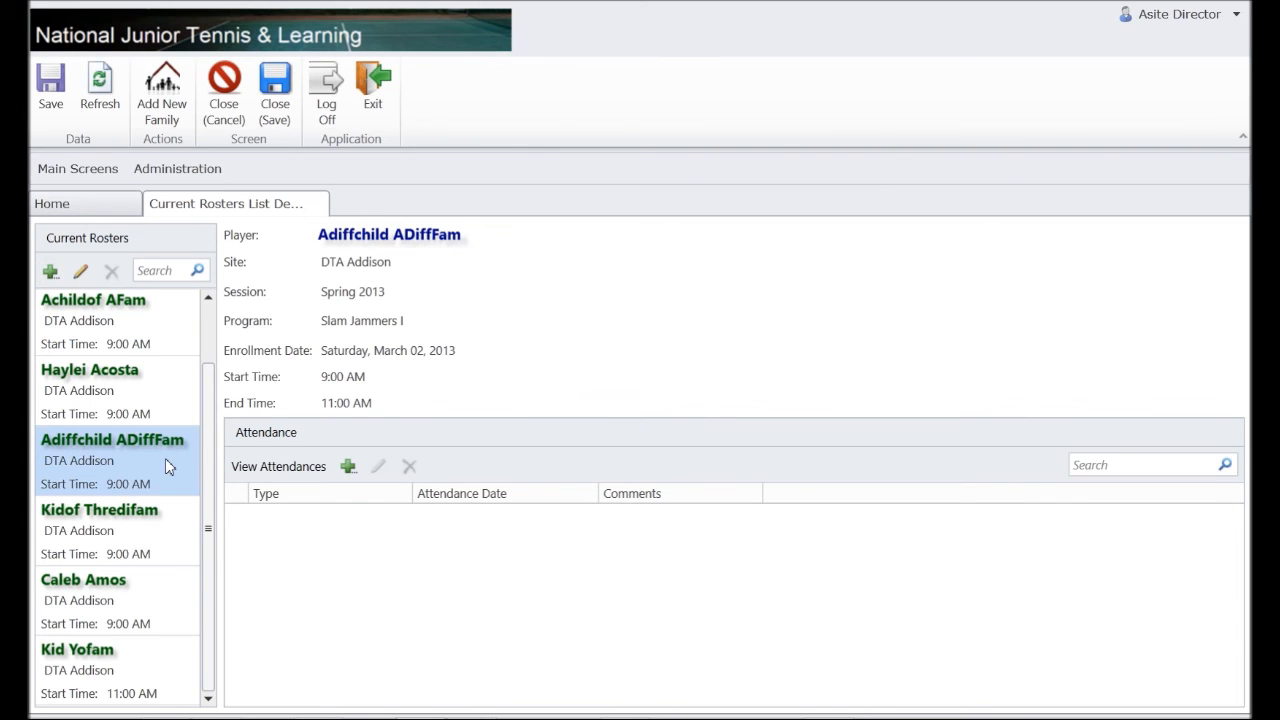
click(120, 529)
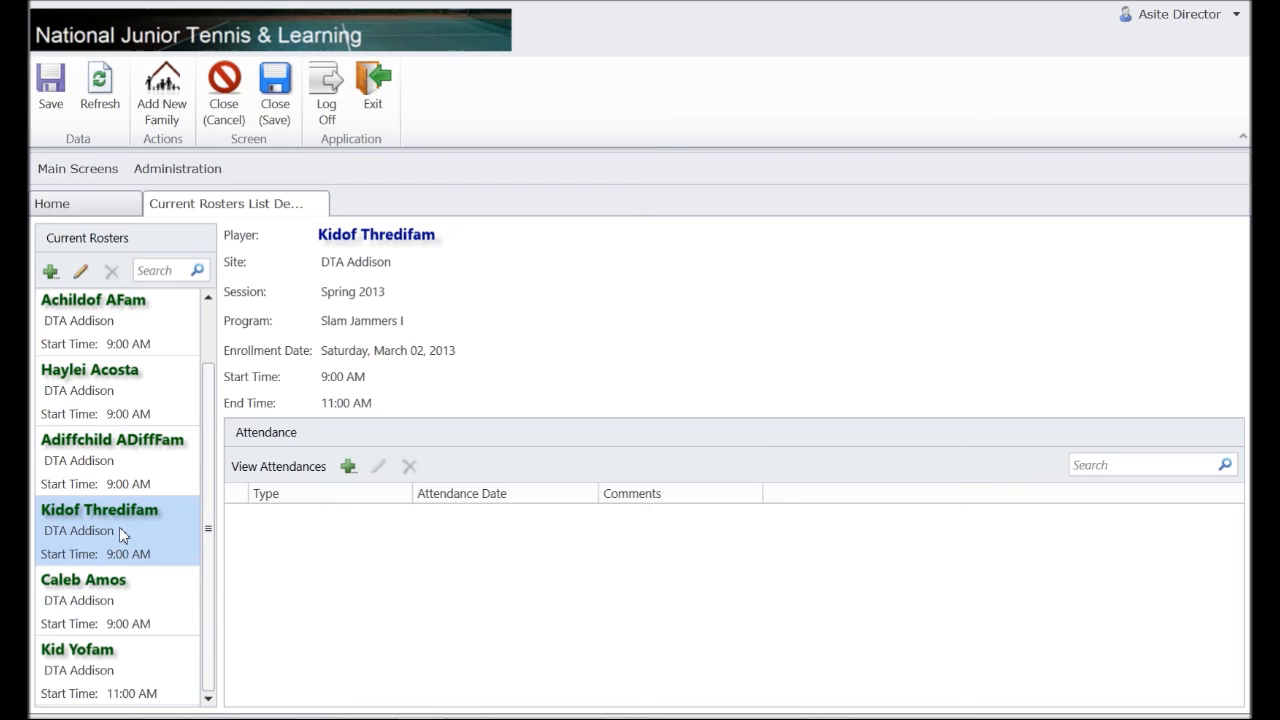
click(84, 603)
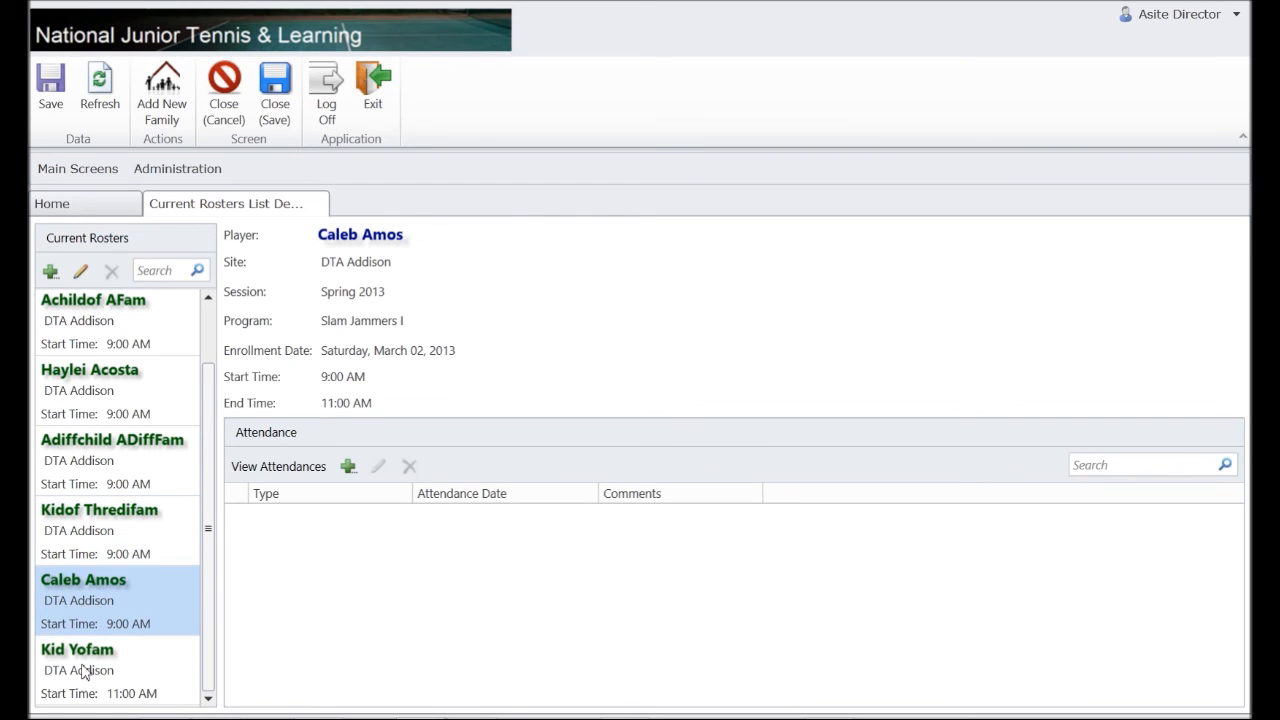
click(83, 676)
click(122, 547)
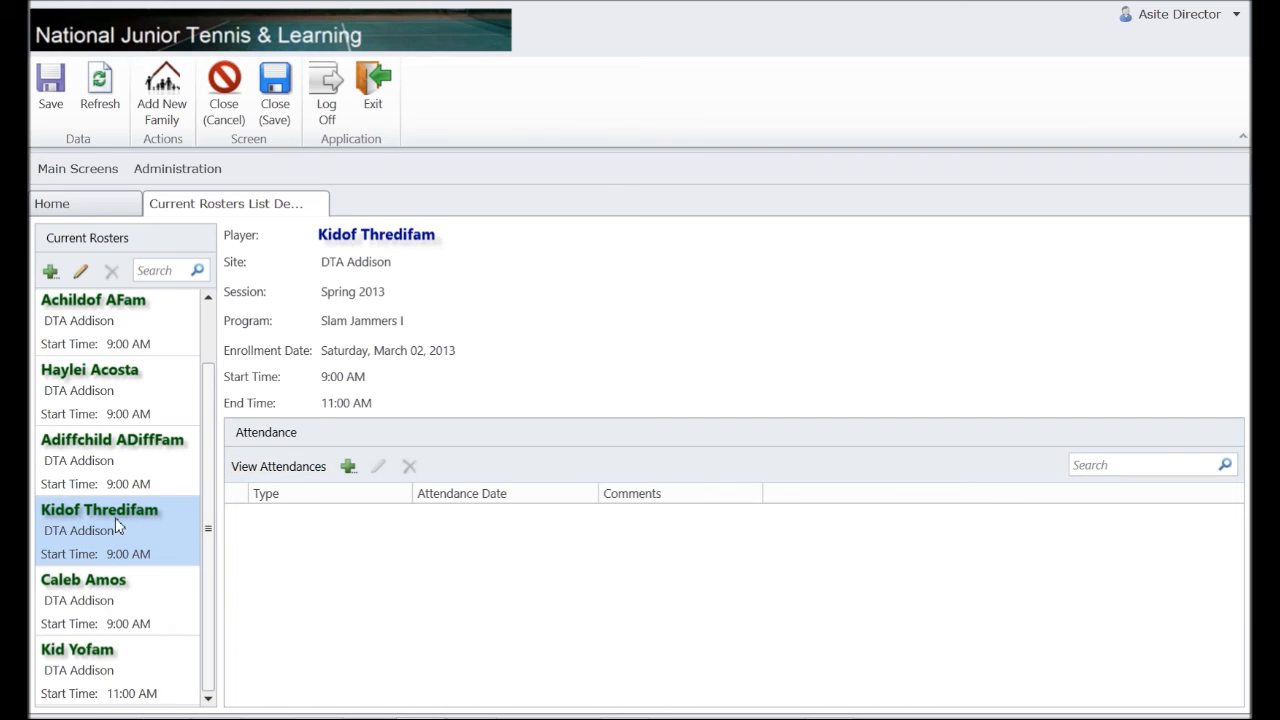
Add a Present attendance record for the new daughter on March 2, 2013, commented 'Good player'.
click(348, 466)
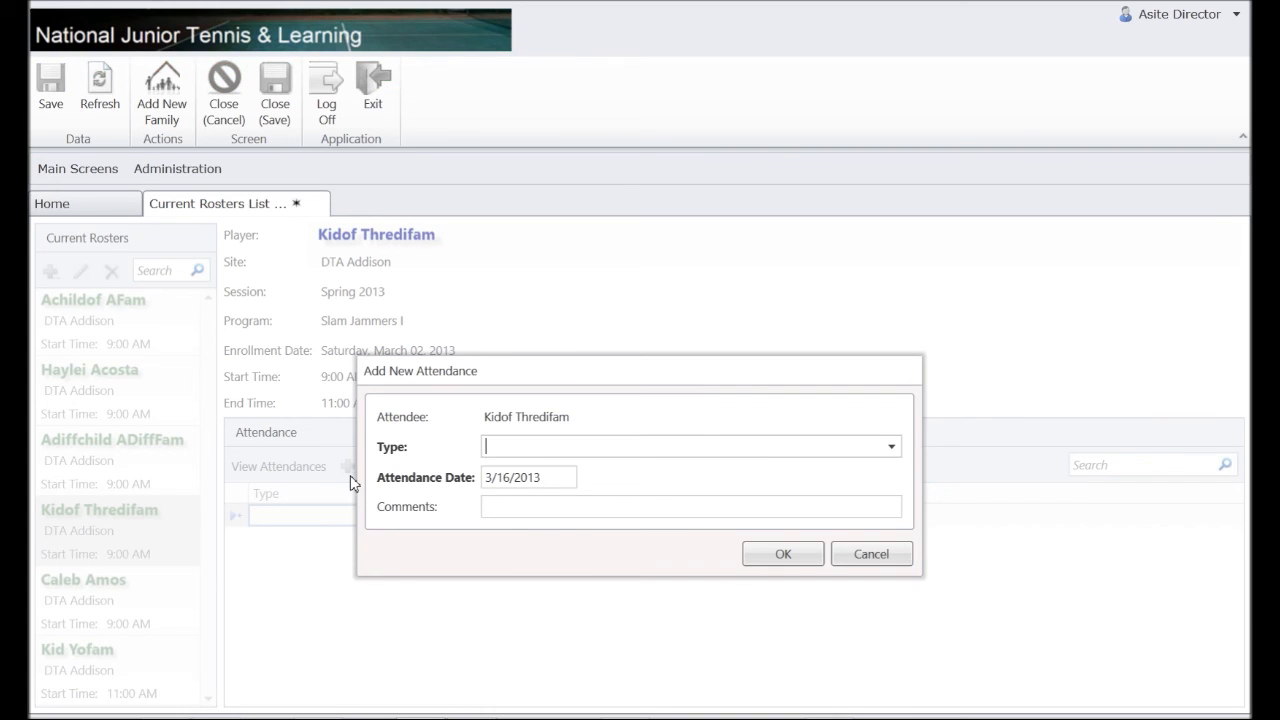
click(891, 448)
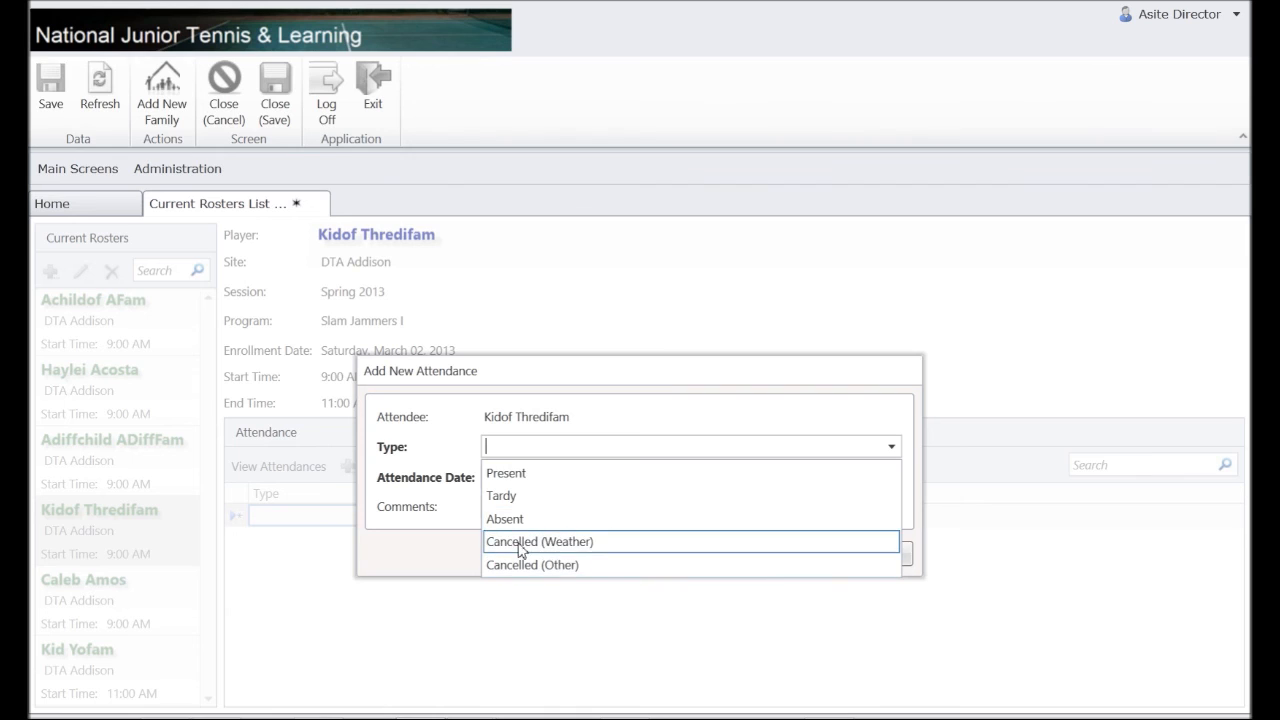
click(519, 482)
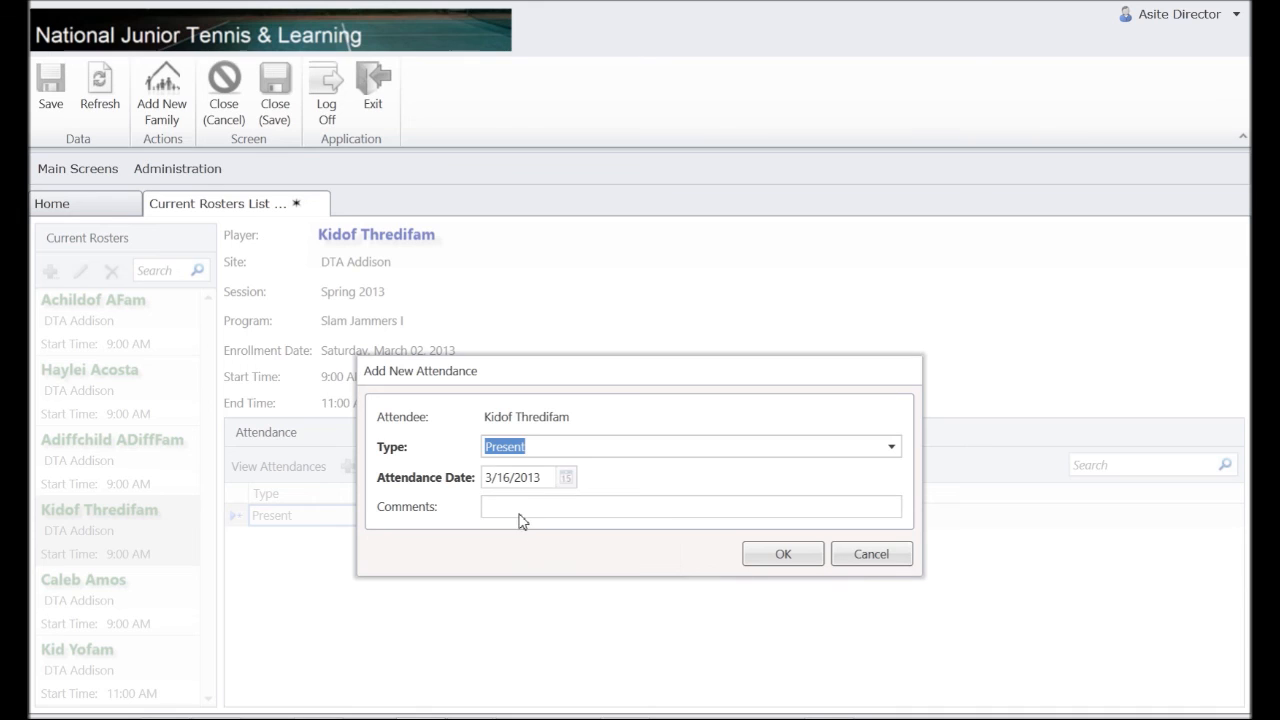
click(566, 477)
click(640, 550)
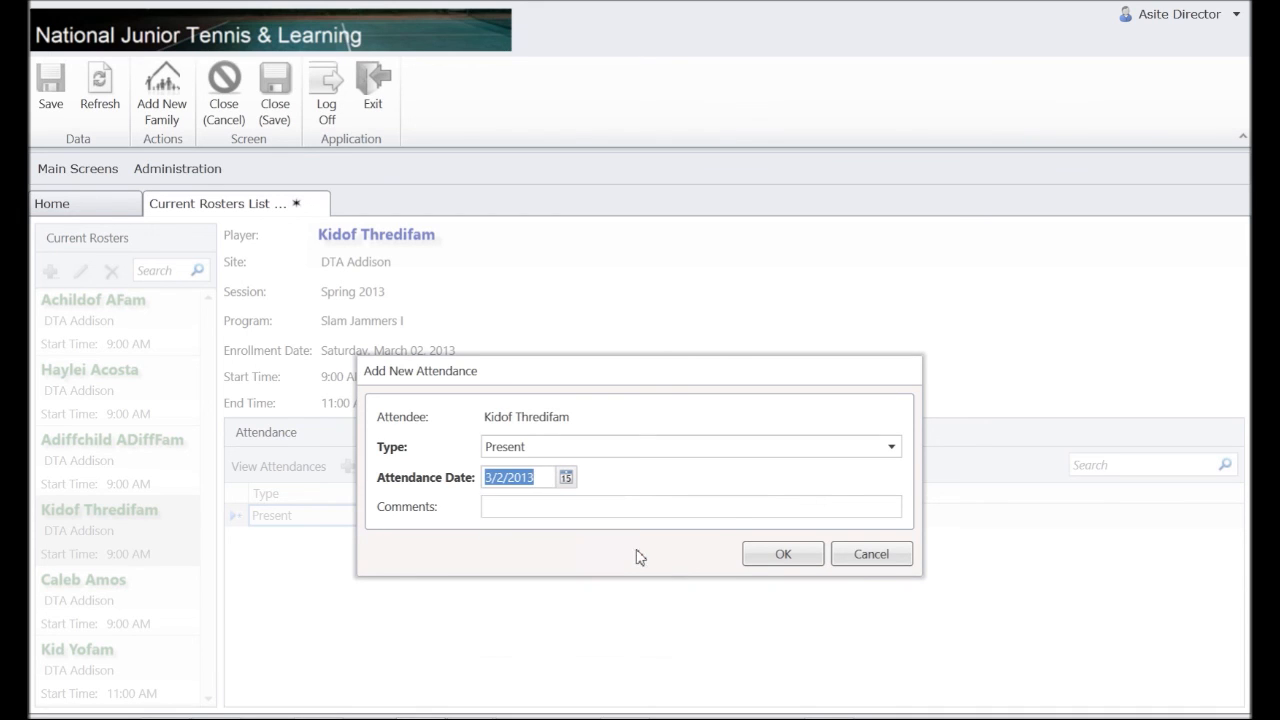
click(500, 512)
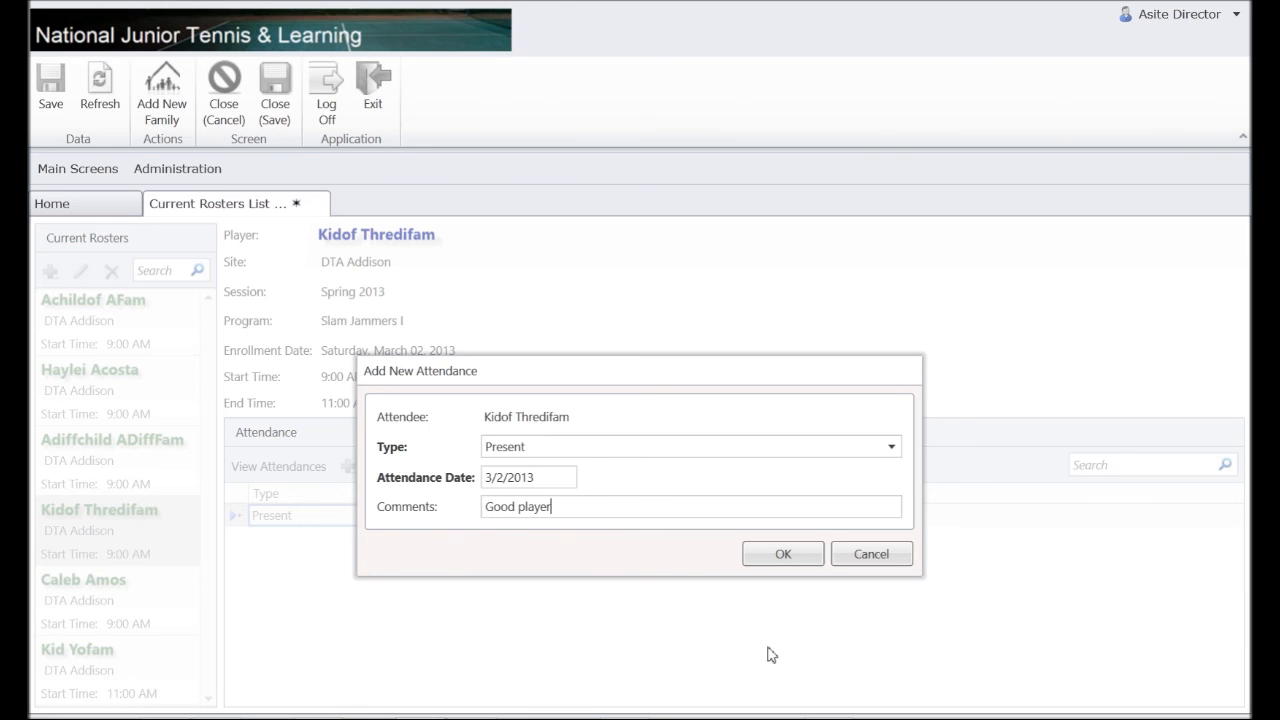
click(786, 553)
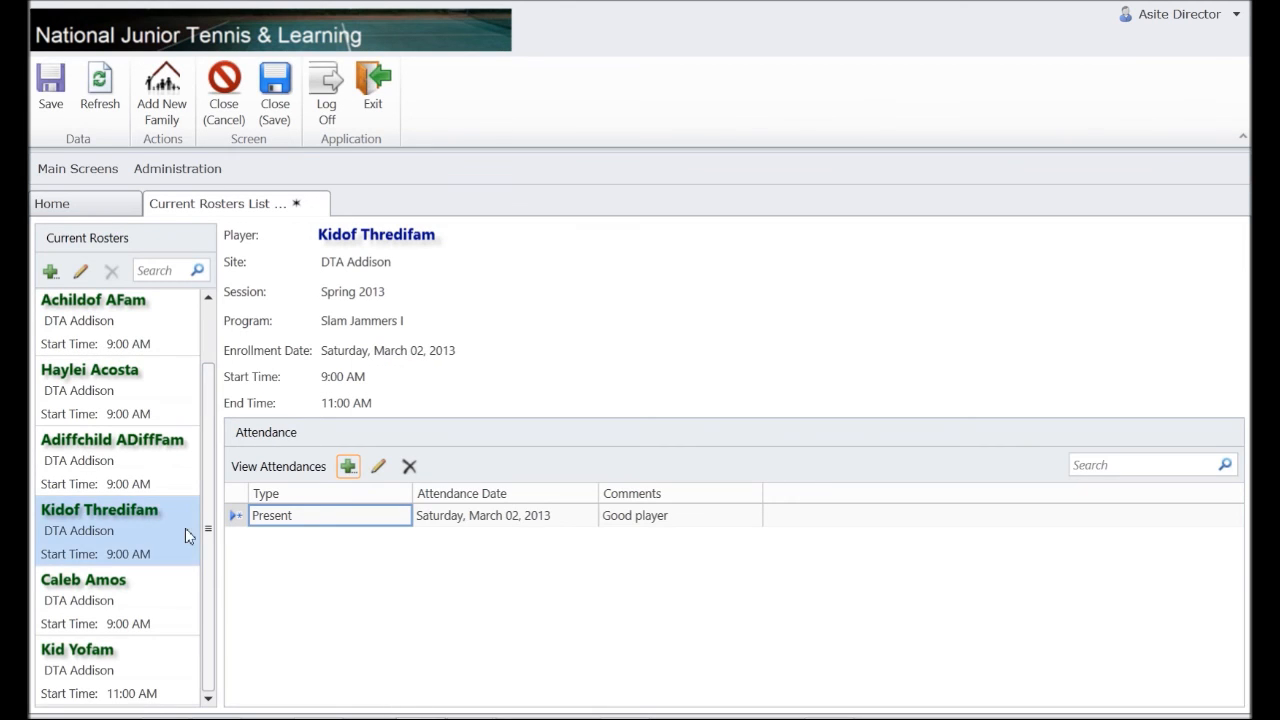
Record another player as Tardy on March 2, 2013 with comment 'Car trouble', then open the next player's details.
click(106, 593)
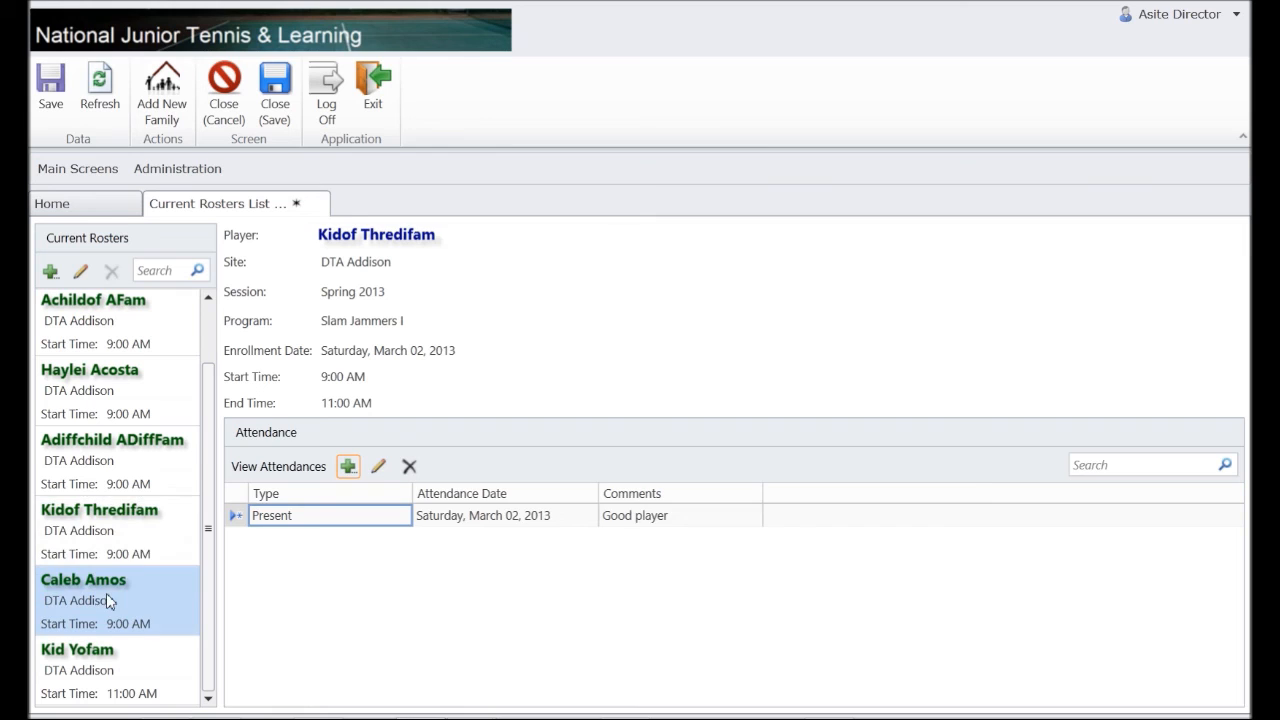
click(348, 466)
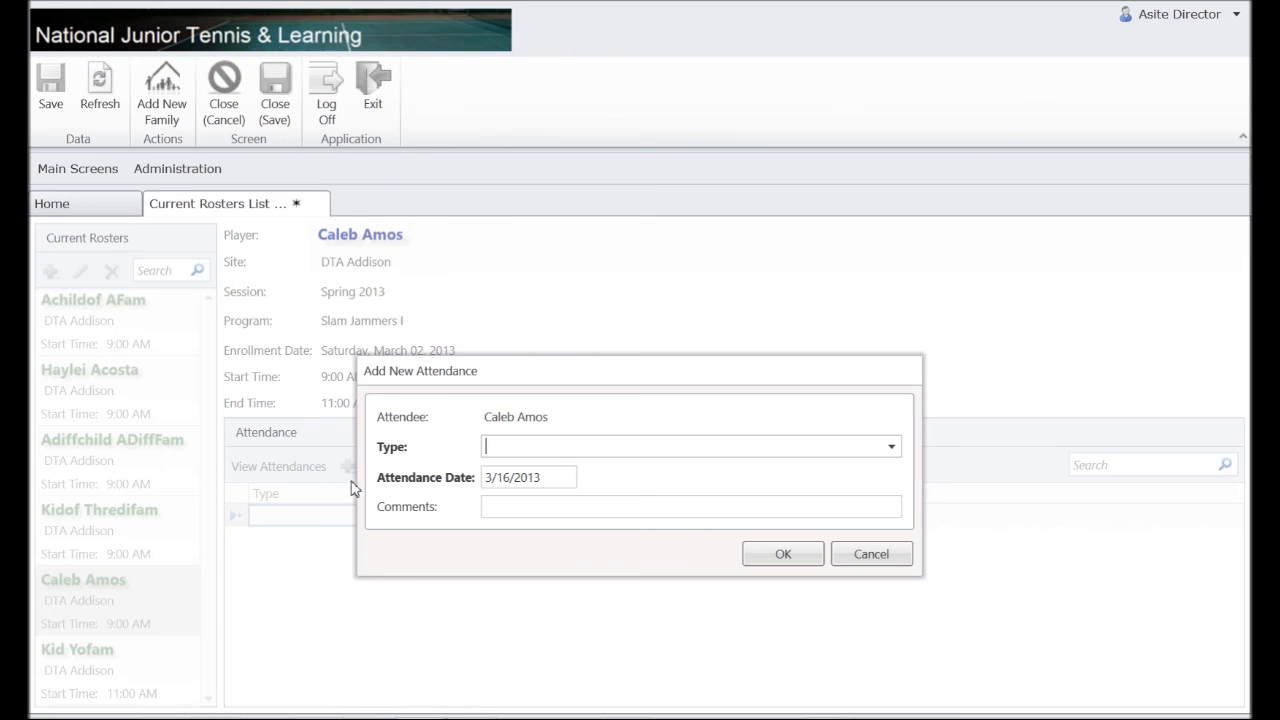
click(899, 449)
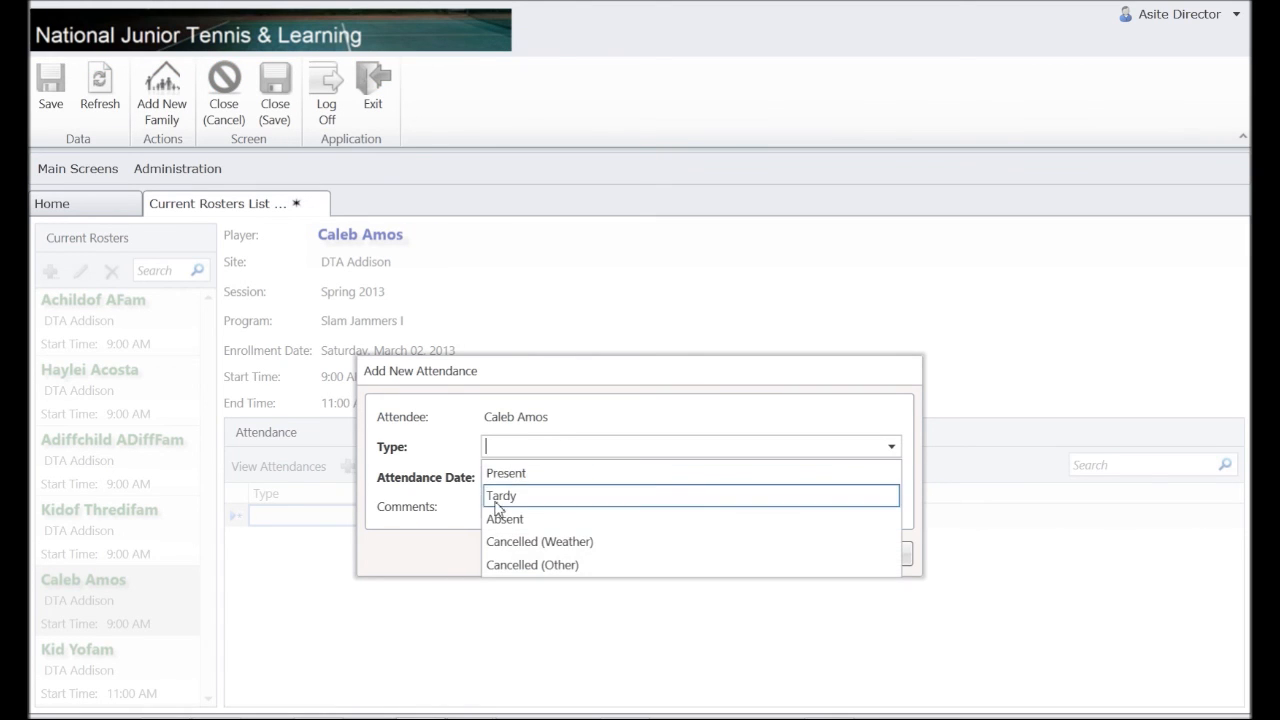
click(500, 497)
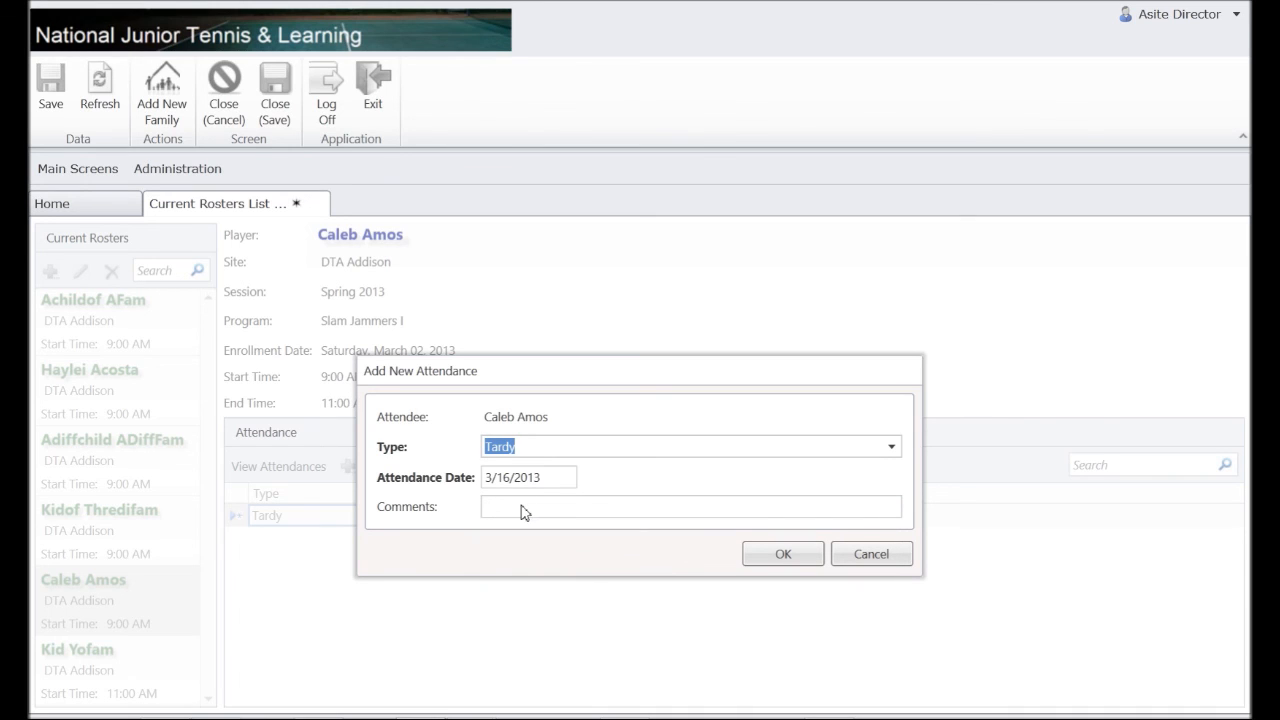
click(566, 477)
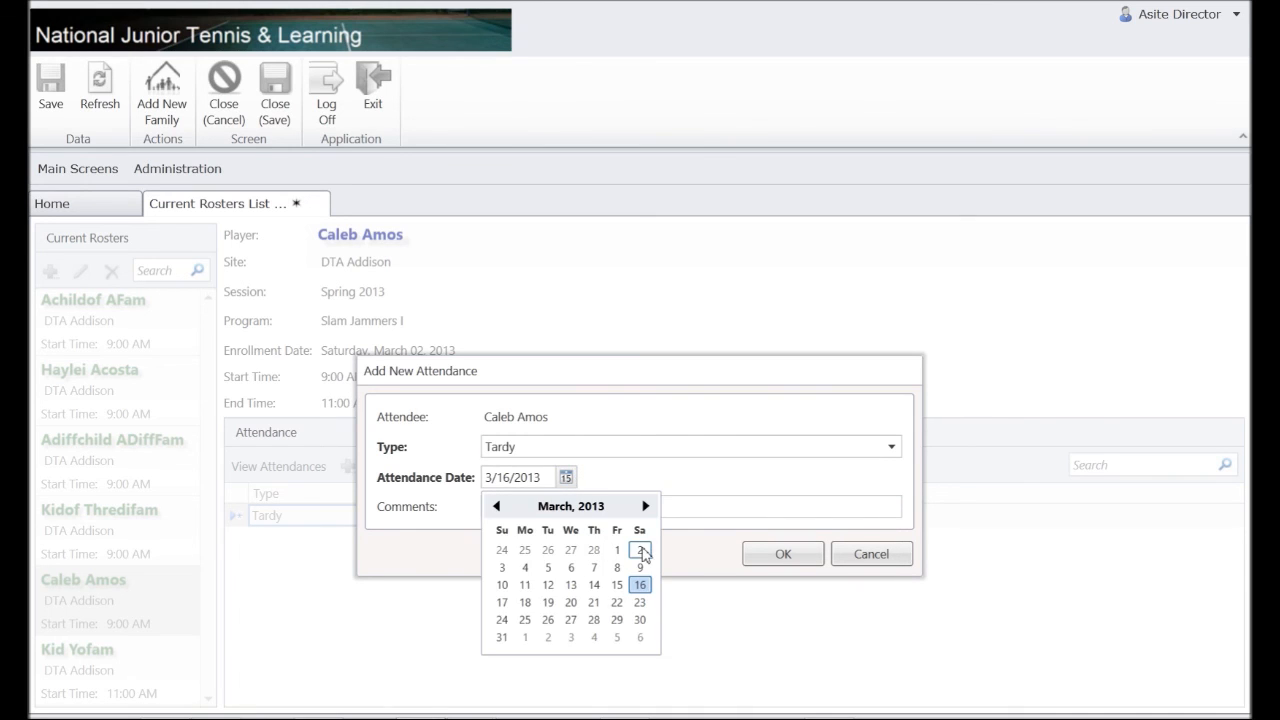
click(639, 550)
click(587, 518)
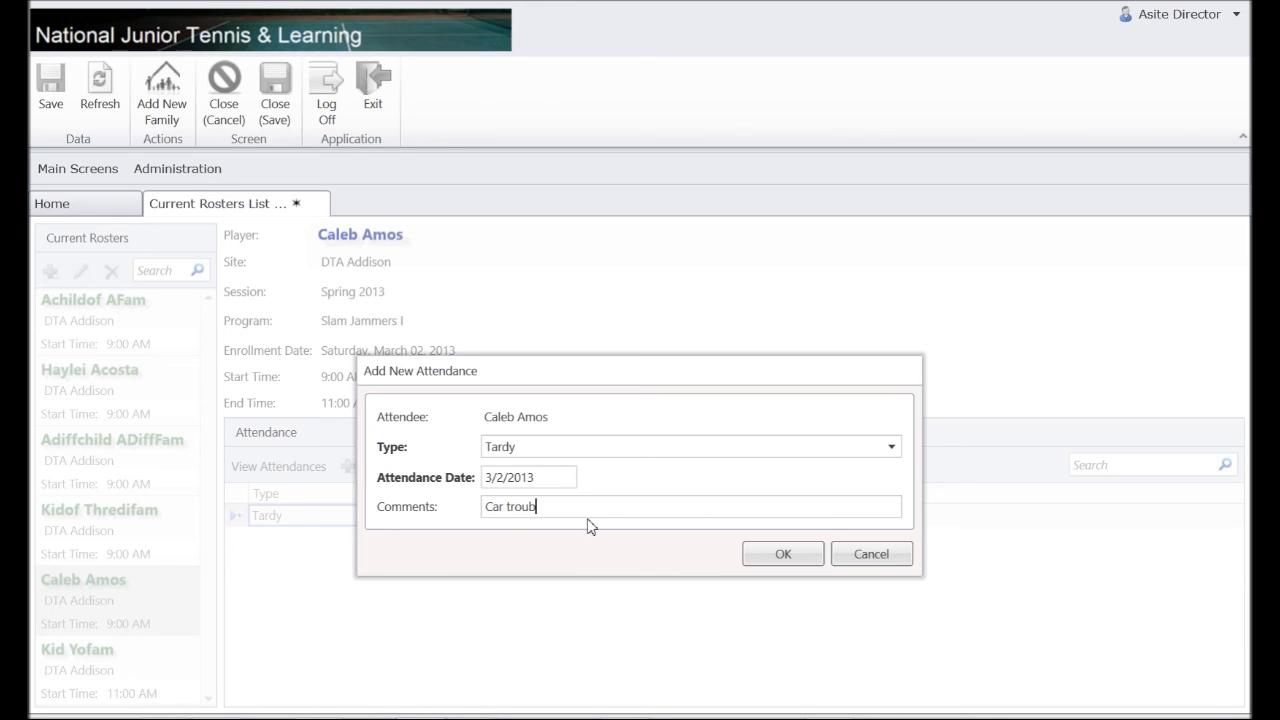
text(Car trouble)
click(783, 554)
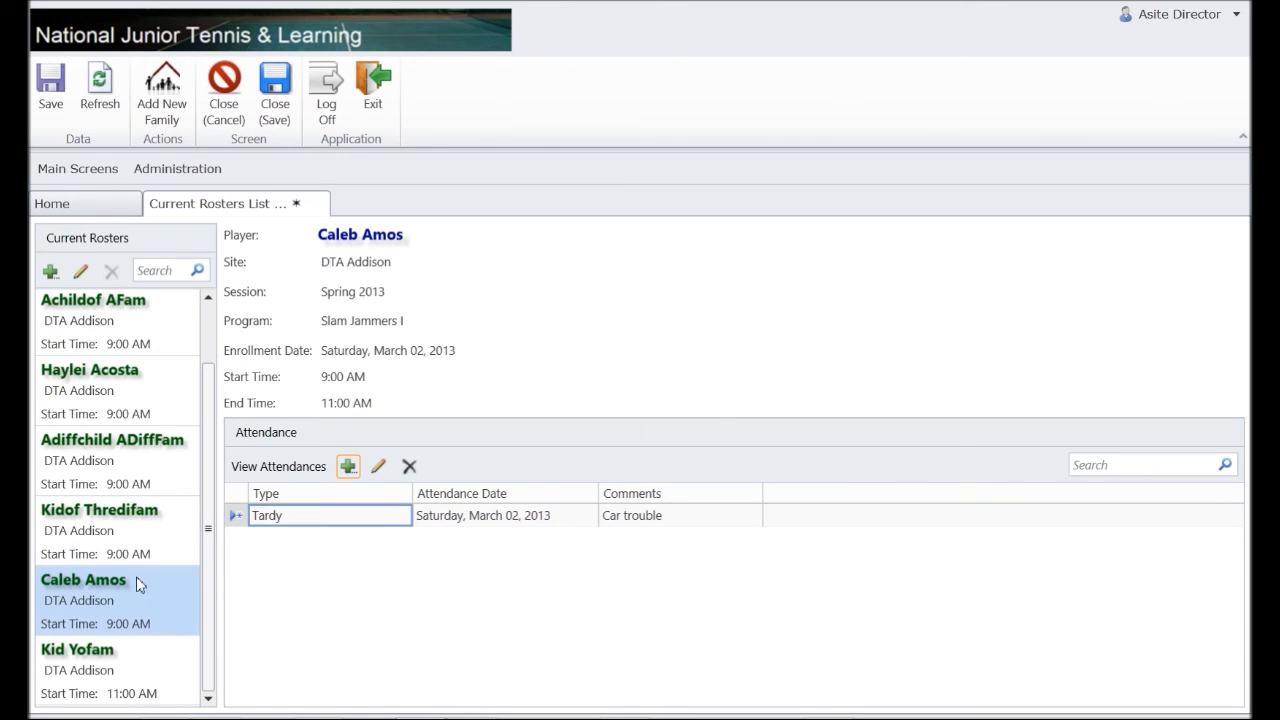
click(91, 663)
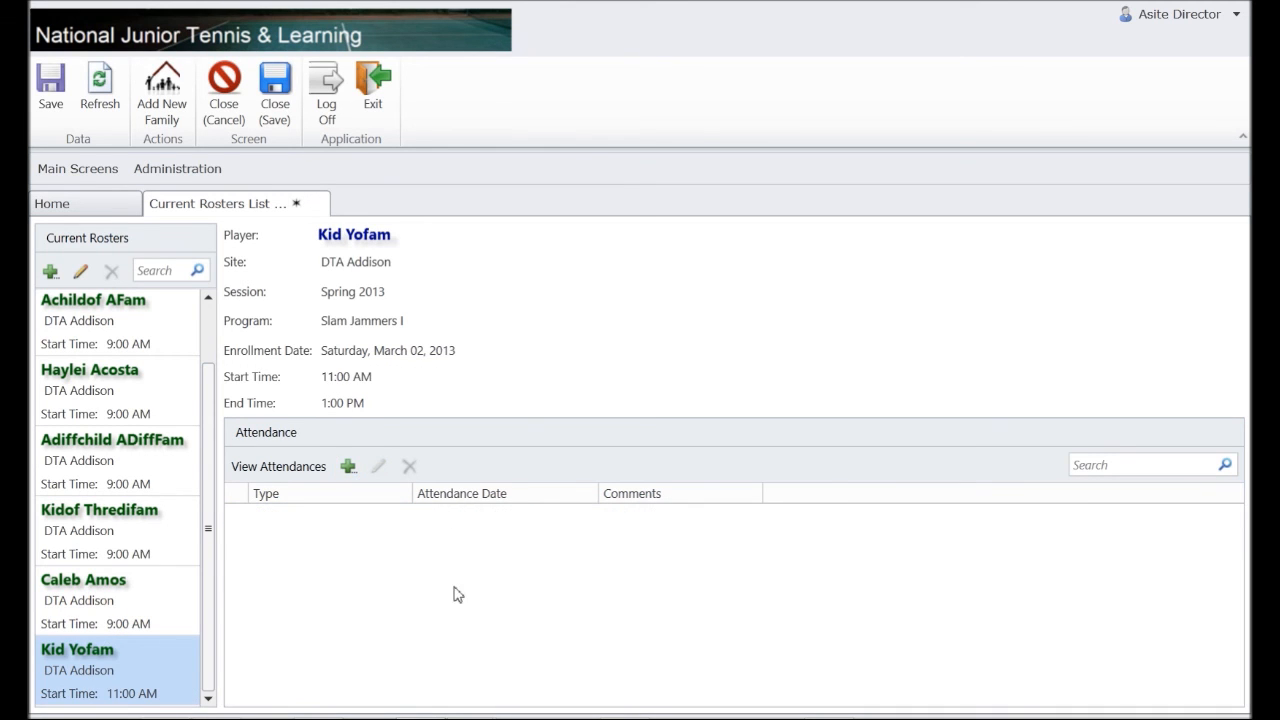
Add a Present attendance record for this player on March 2, 2013, without comment.
click(348, 466)
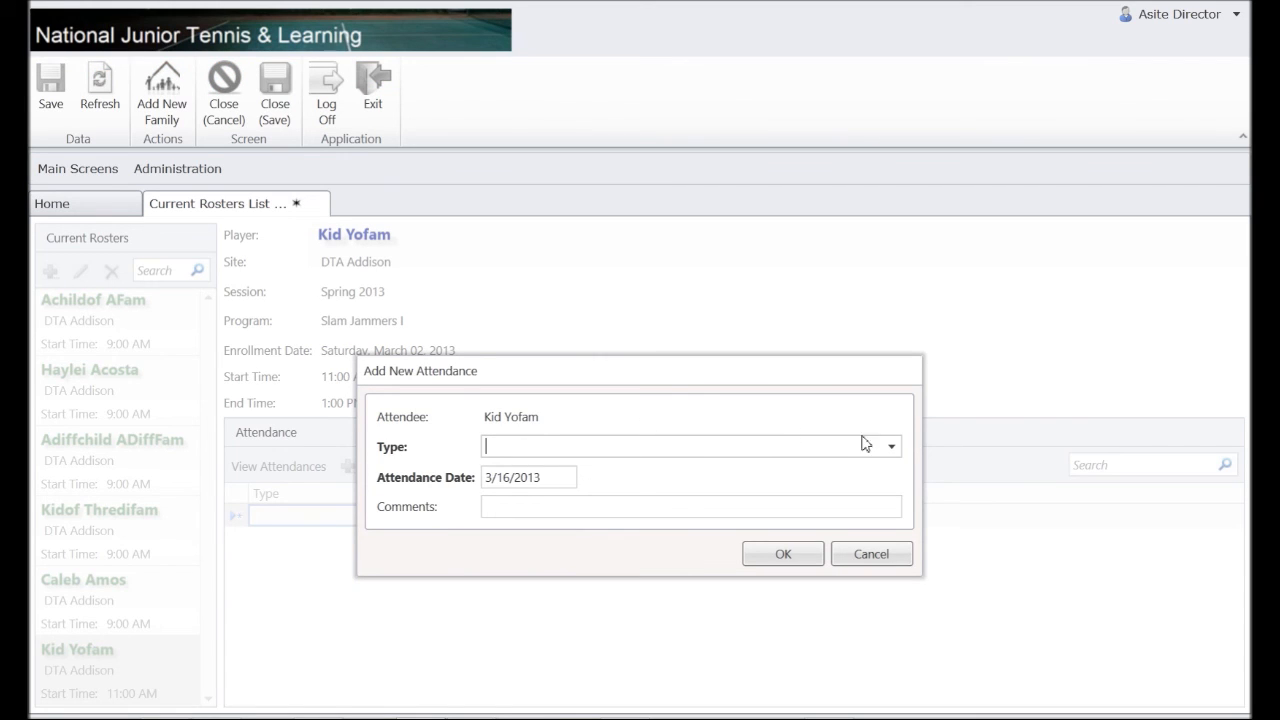
click(893, 448)
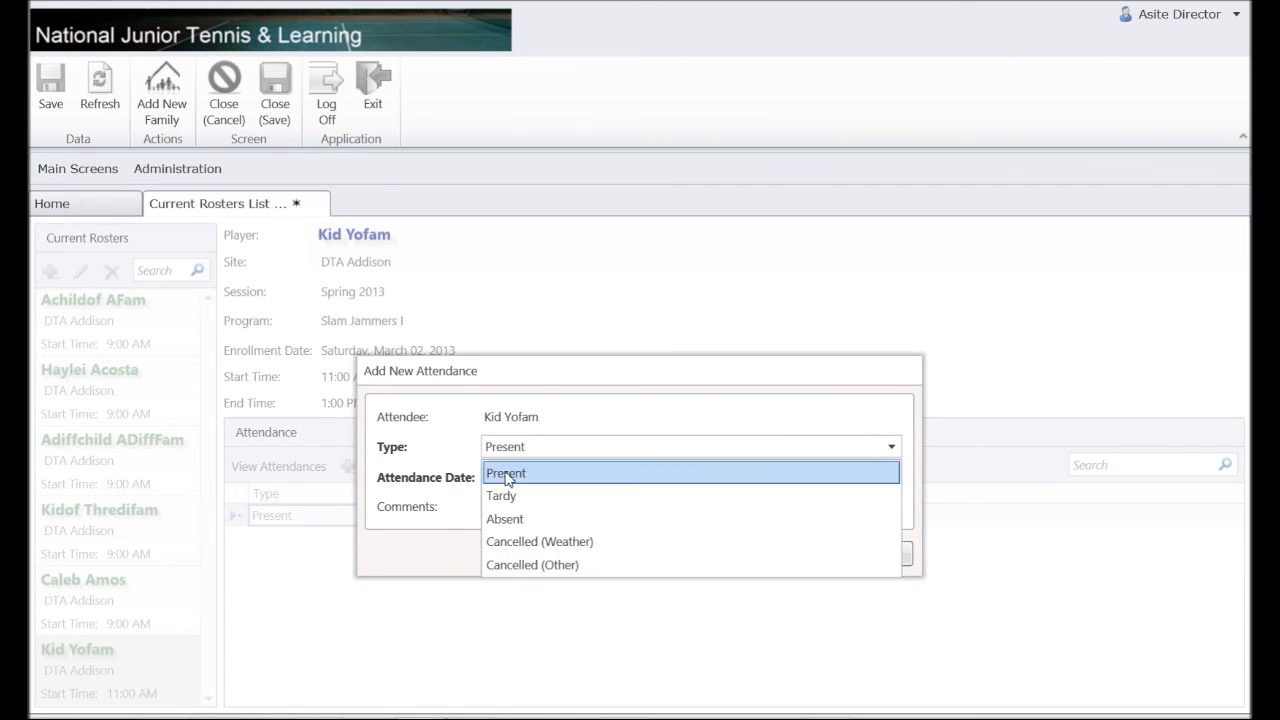
click(557, 476)
click(566, 479)
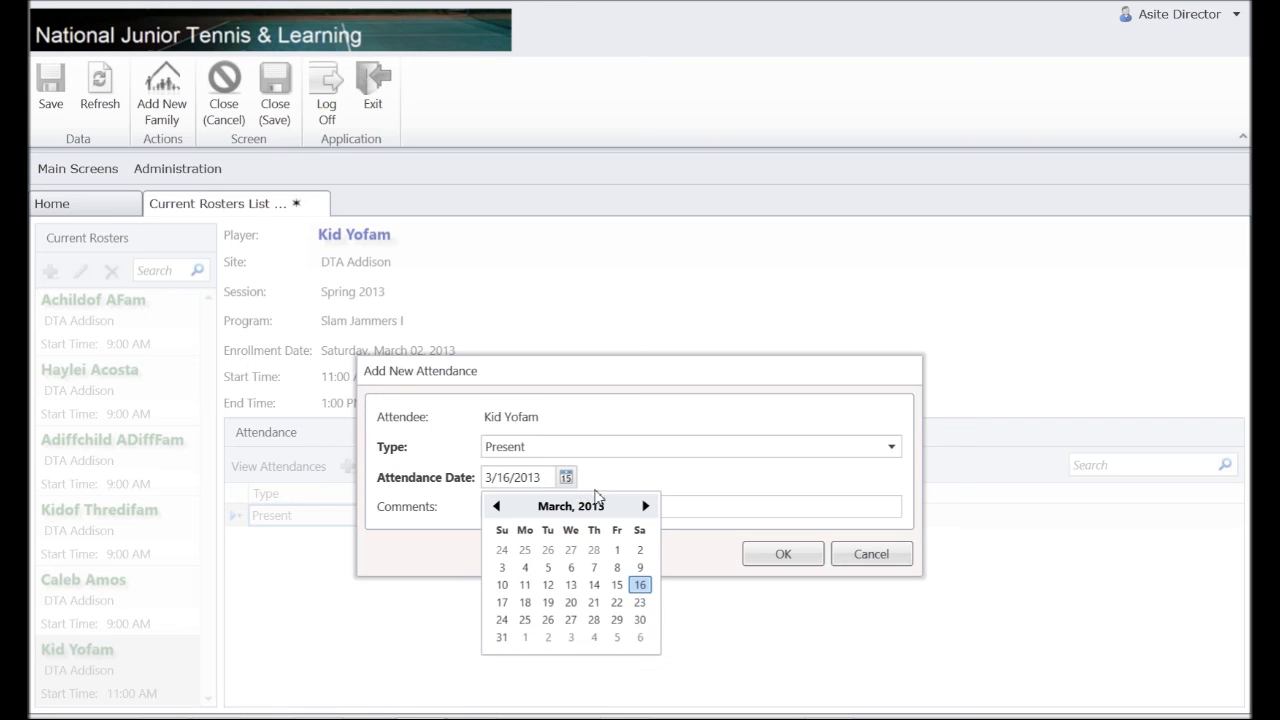
click(641, 550)
click(784, 556)
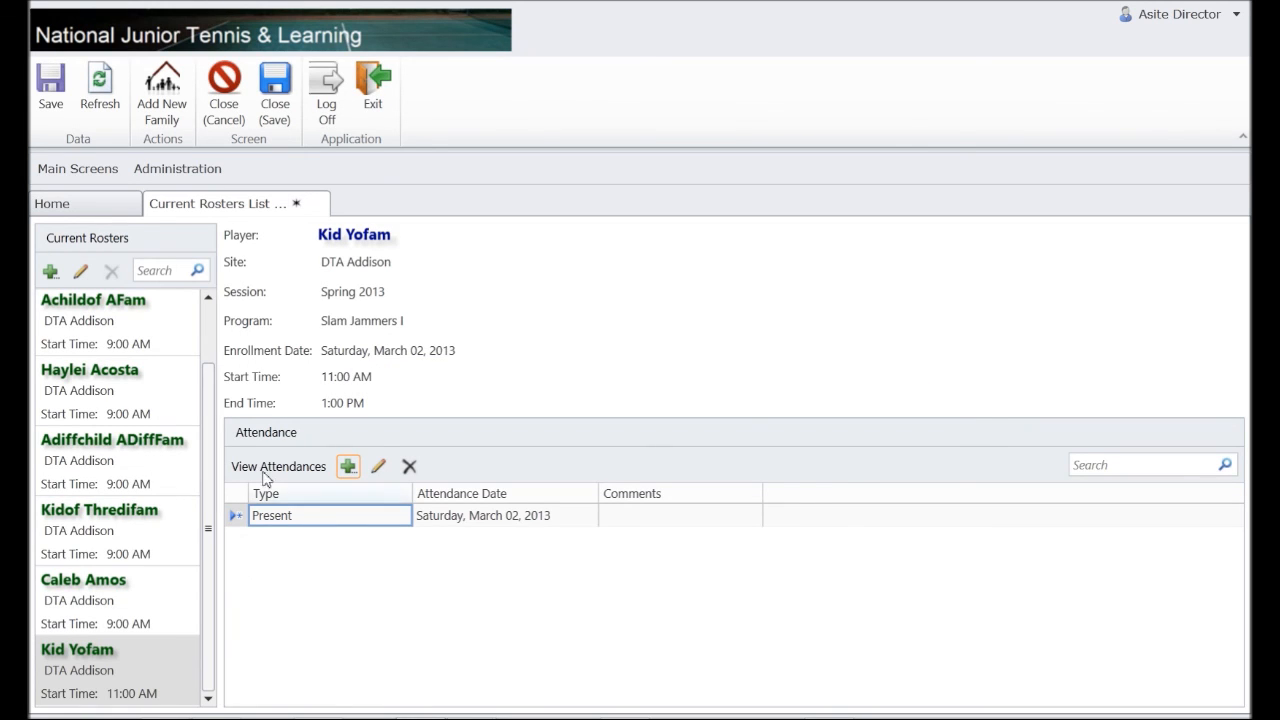
Save the attendance records and review each of the three players' saved attendance.
click(55, 95)
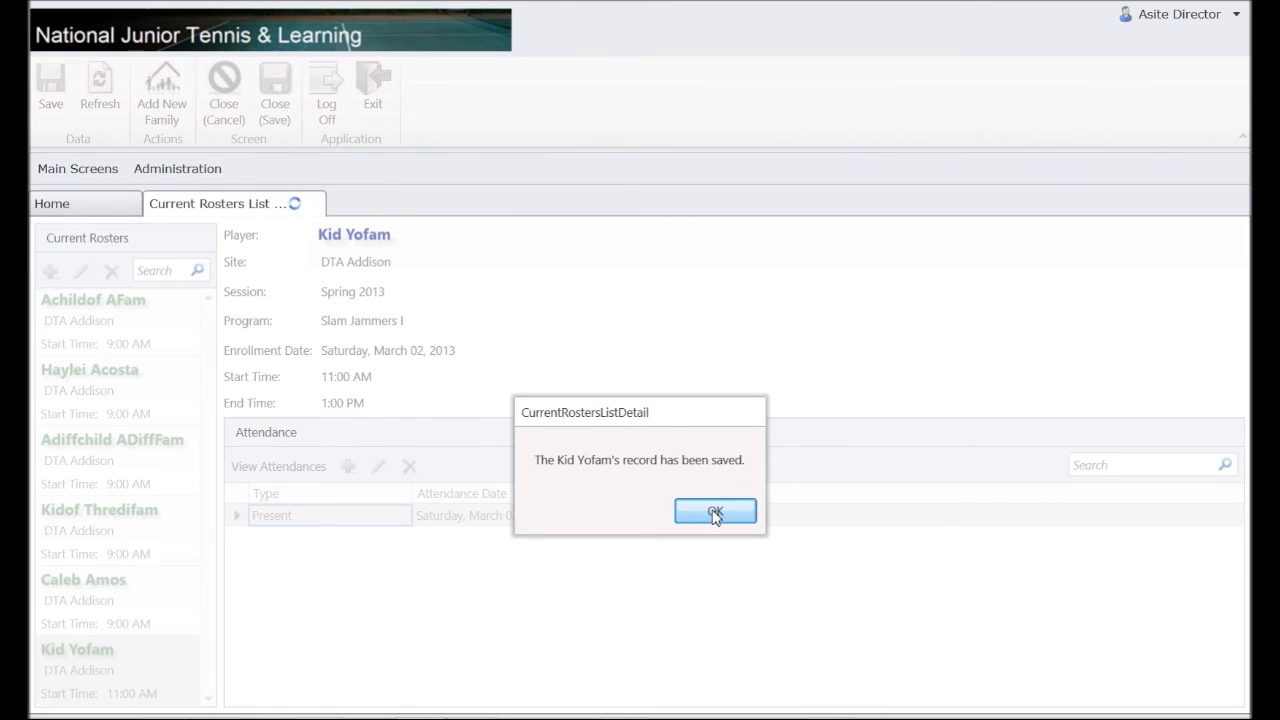
click(715, 511)
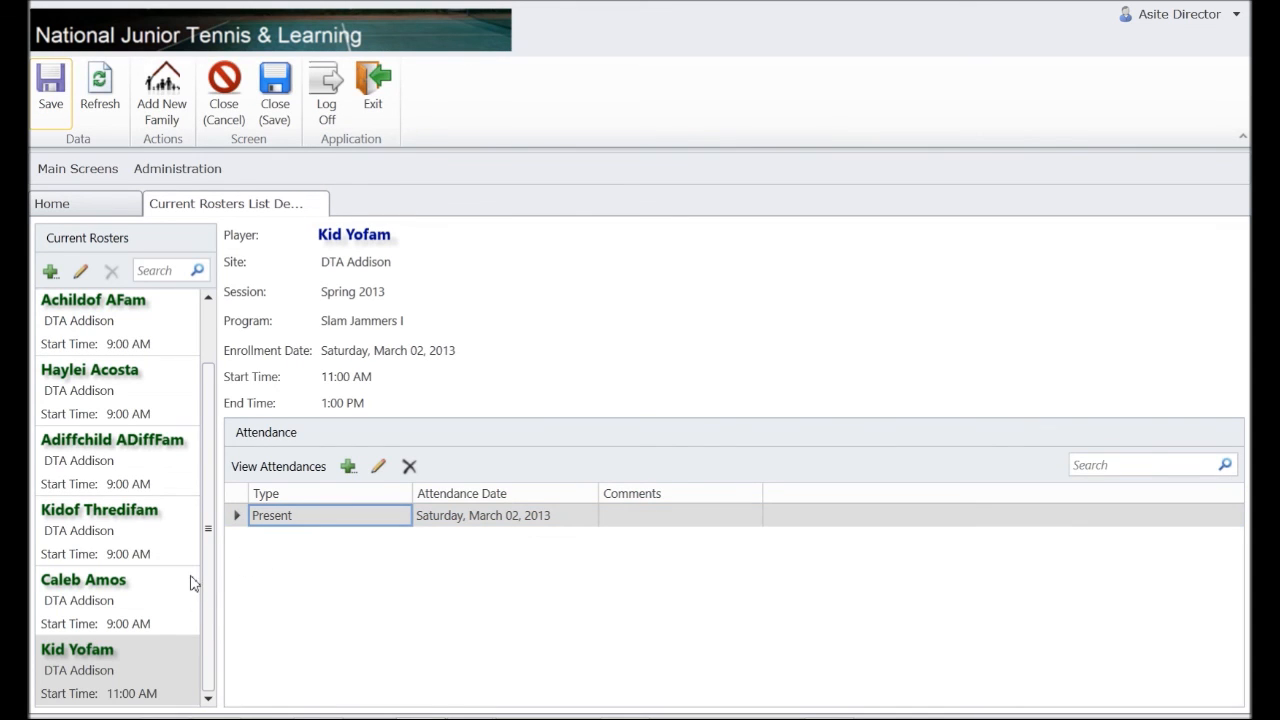
click(152, 529)
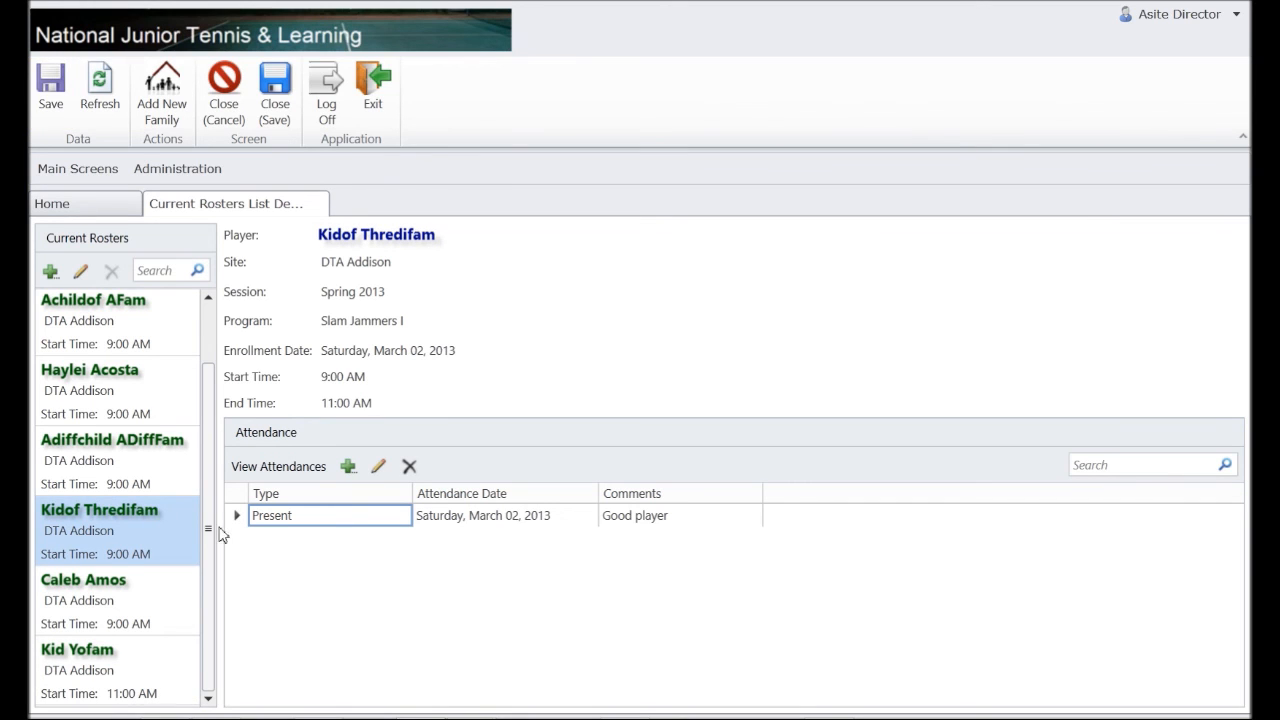
click(110, 603)
click(145, 680)
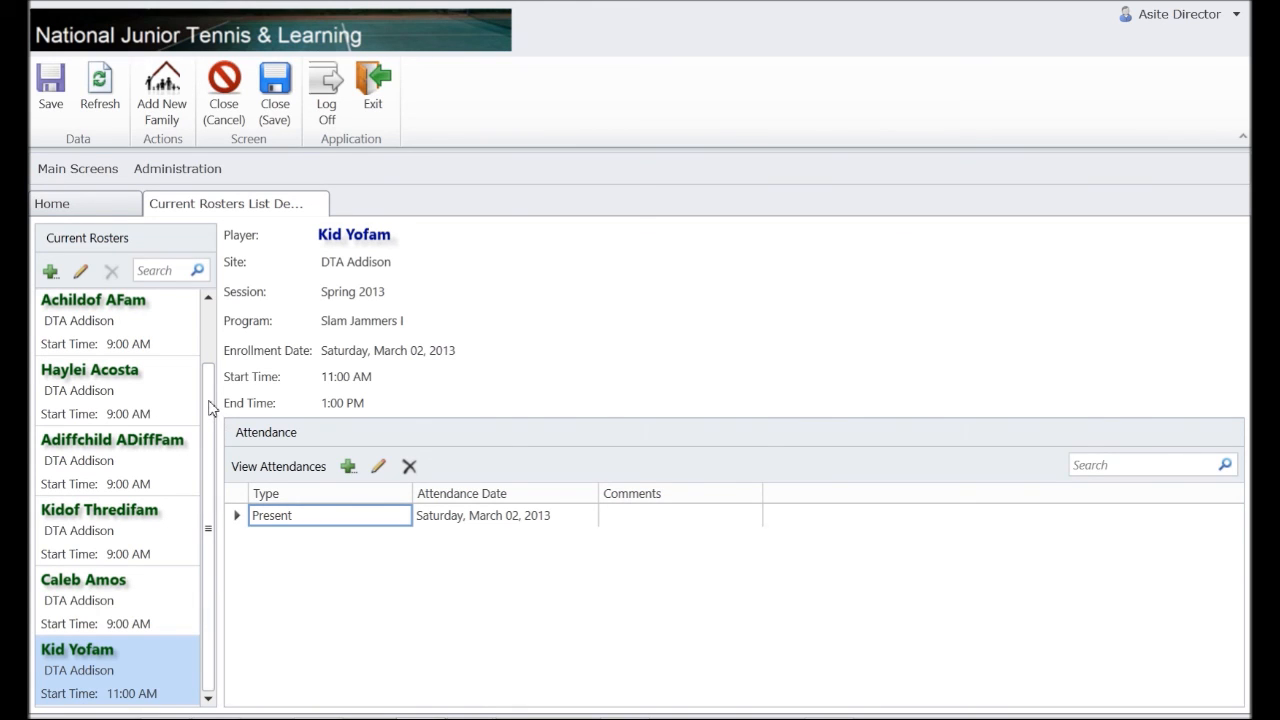
drag(212, 408, 211, 343)
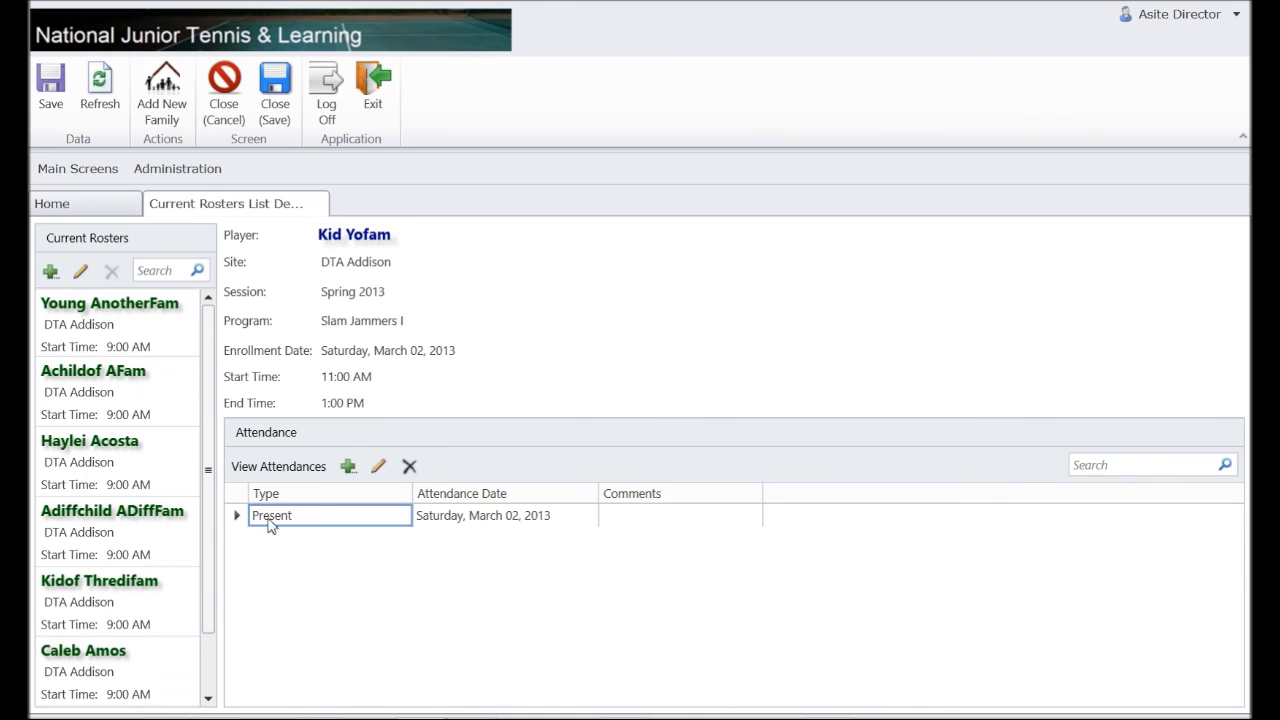